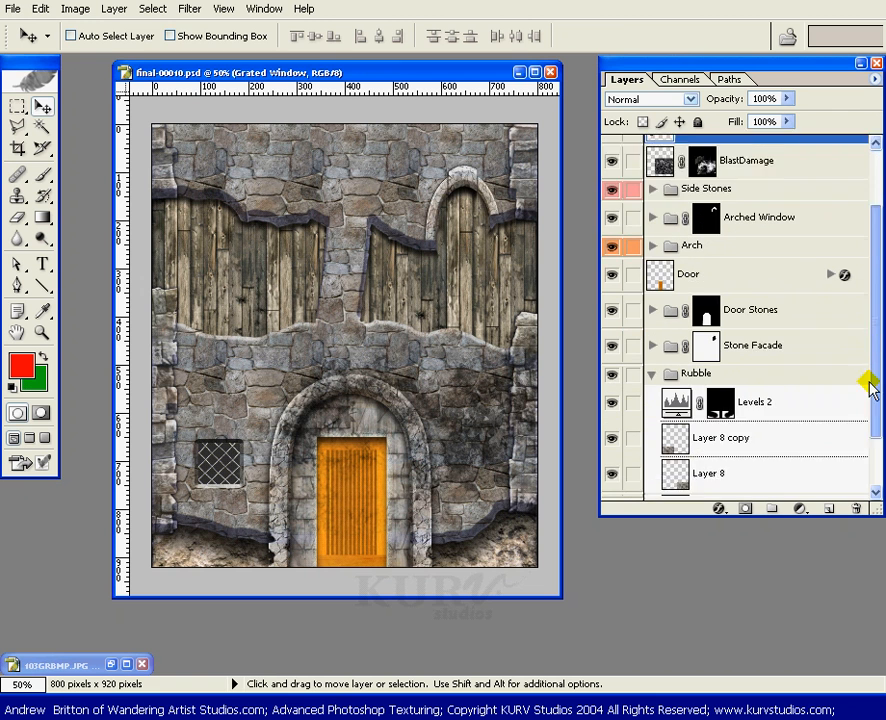
Step: Move the Levels 2 adjustment layer out of the Rubble group to directly above Levels 3
click(810, 350)
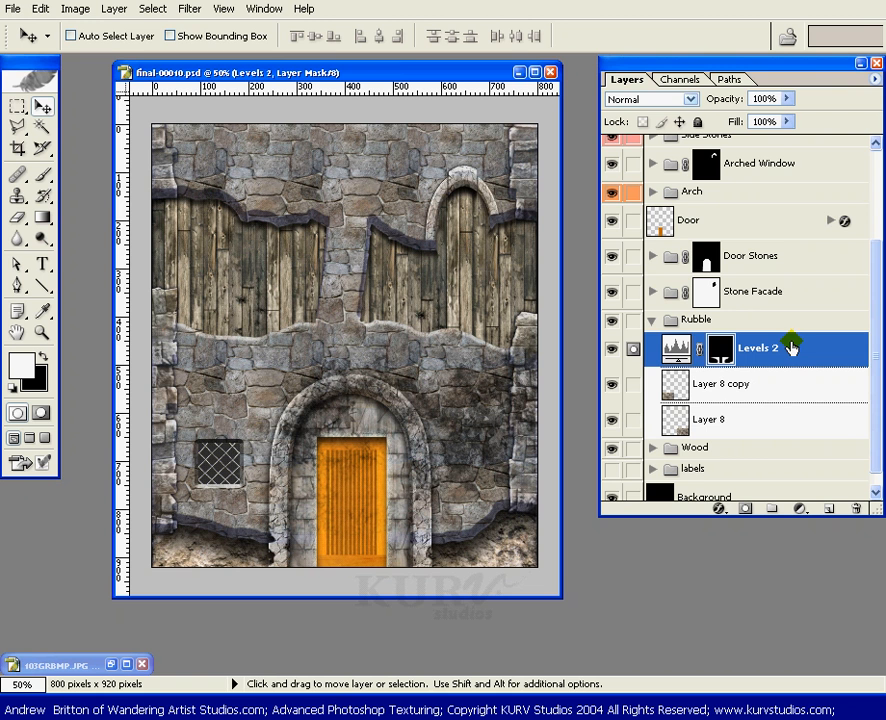
drag(876, 351, 866, 305)
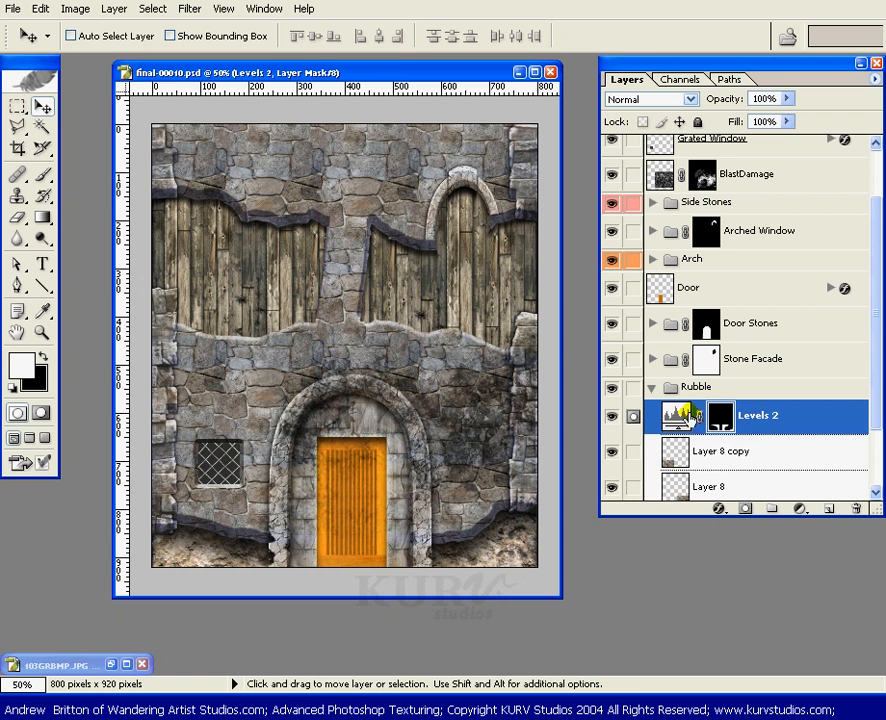
drag(871, 389, 871, 366)
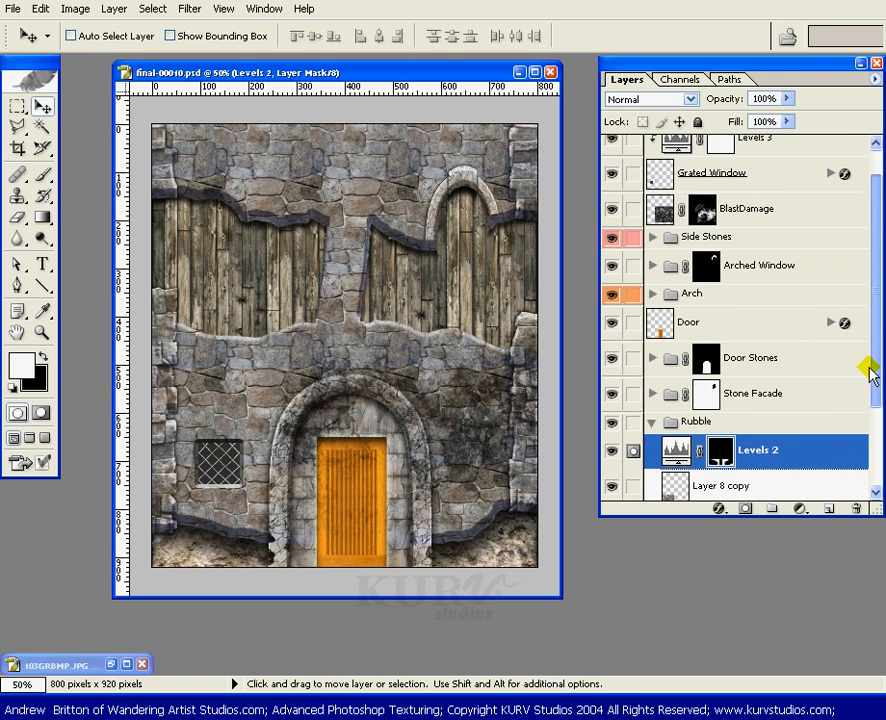
drag(862, 512, 866, 655)
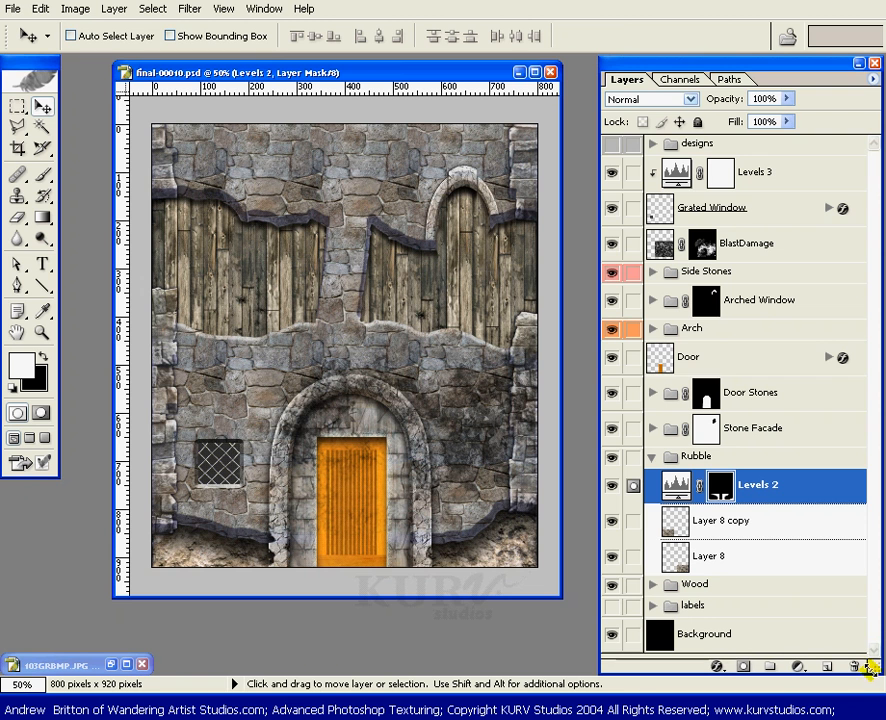
drag(790, 487, 790, 168)
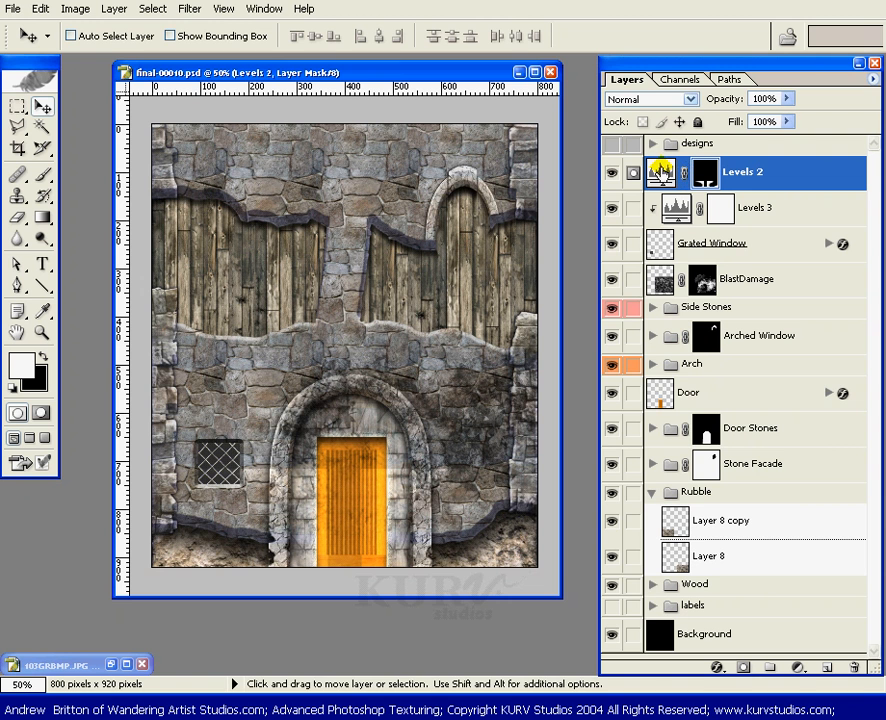
Step: Open the Levels 2 adjustment settings, examine its histogram and input levels, and close them
double_click(660, 172)
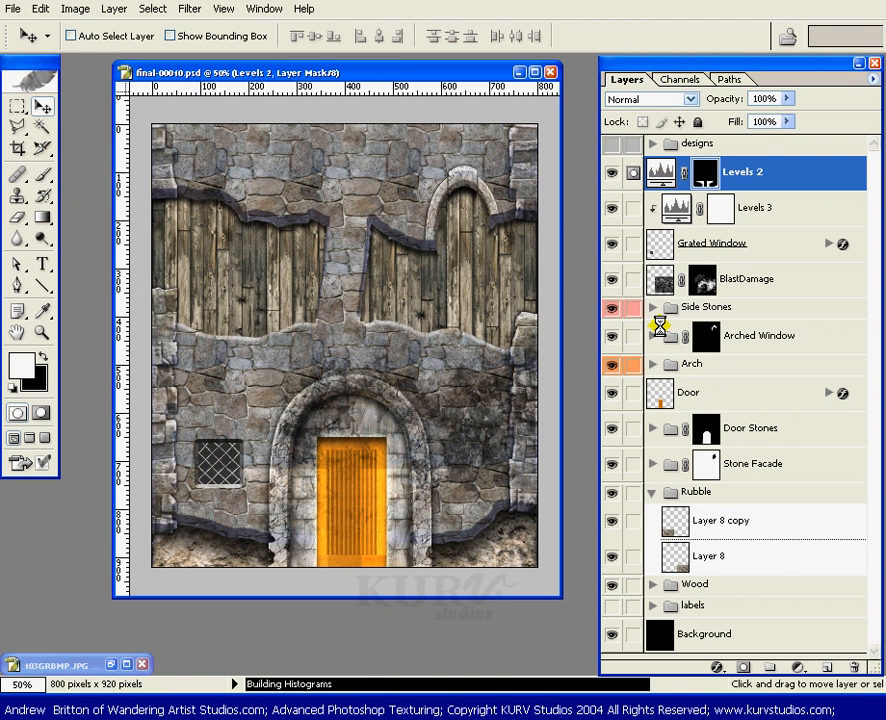
drag(740, 405, 651, 385)
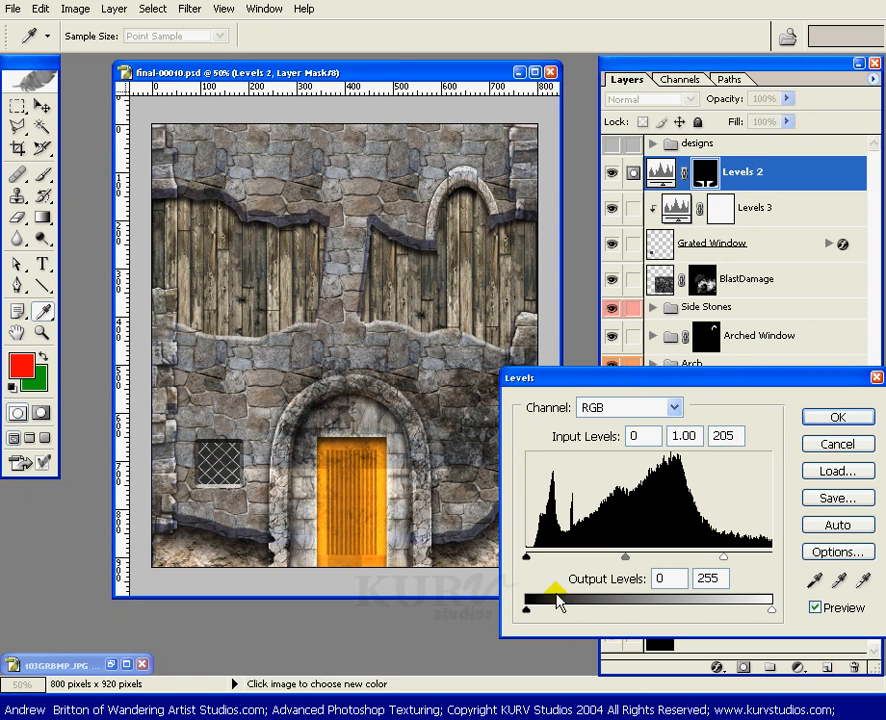
click(838, 428)
key(v)
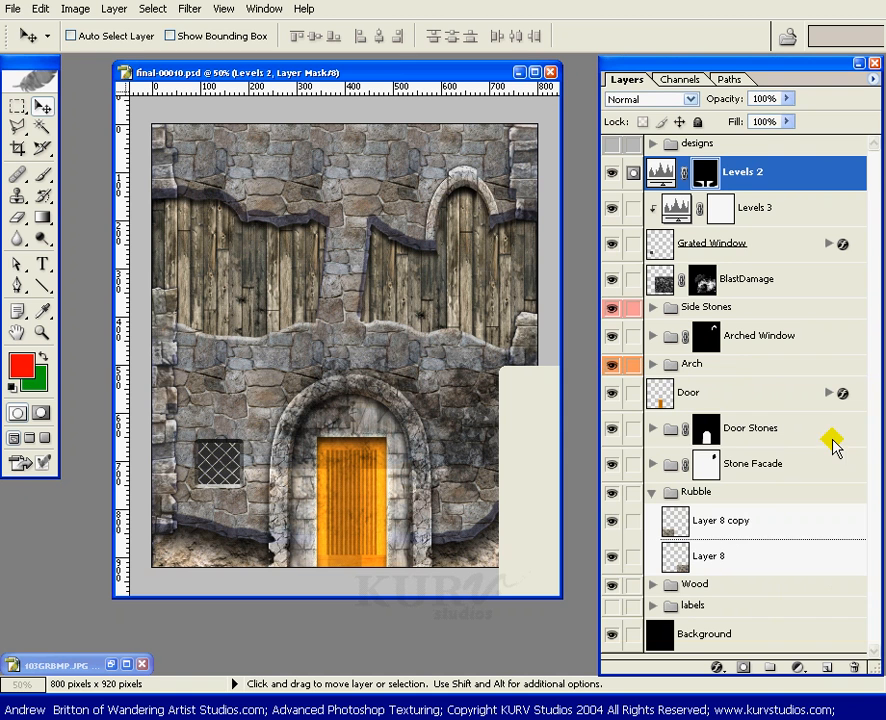
Step: Replace the Levels 2 mask with a vertical white-to-black linear gradient fading from the upper wall down to the door
key(d)
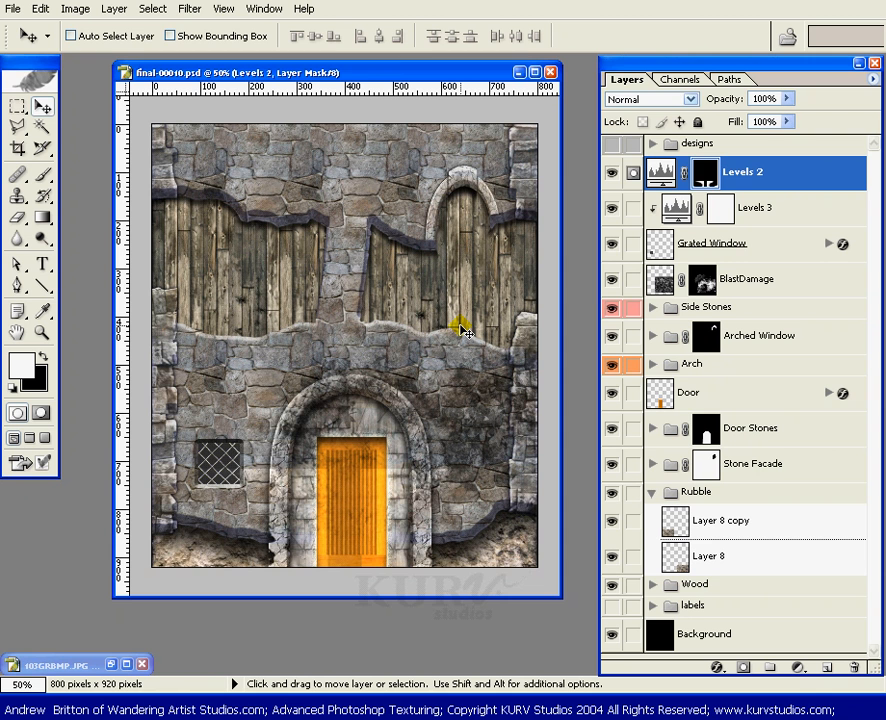
key(ctrl+BackSpace)
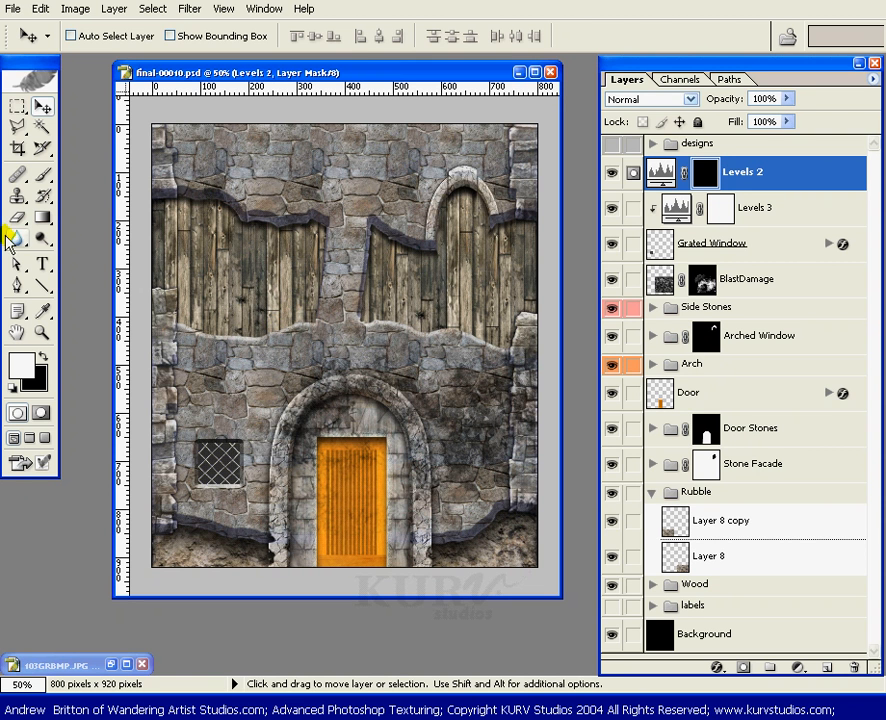
click(43, 219)
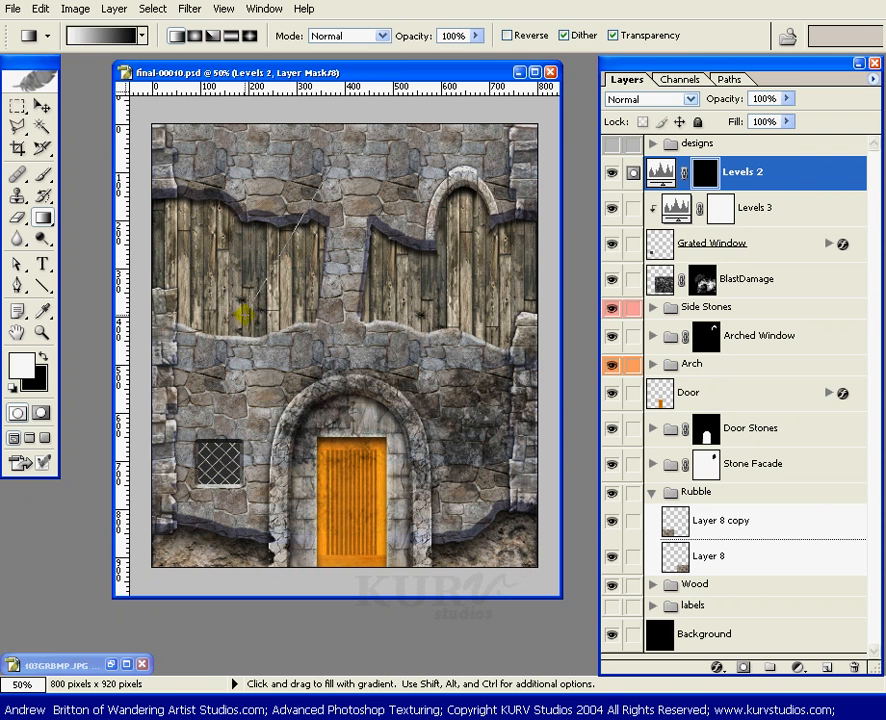
drag(359, 286, 276, 339)
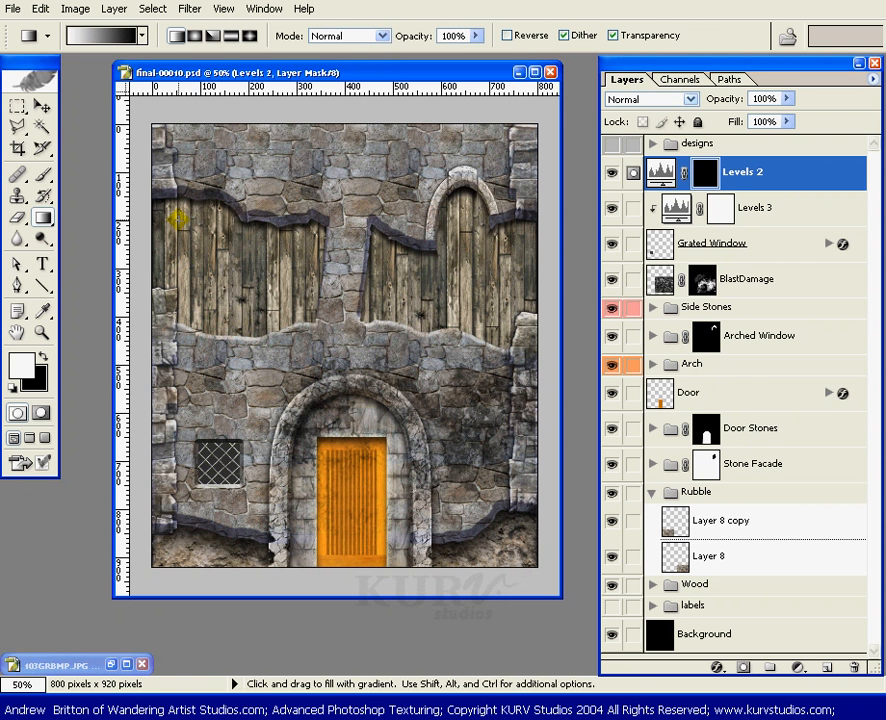
drag(342, 360, 343, 437)
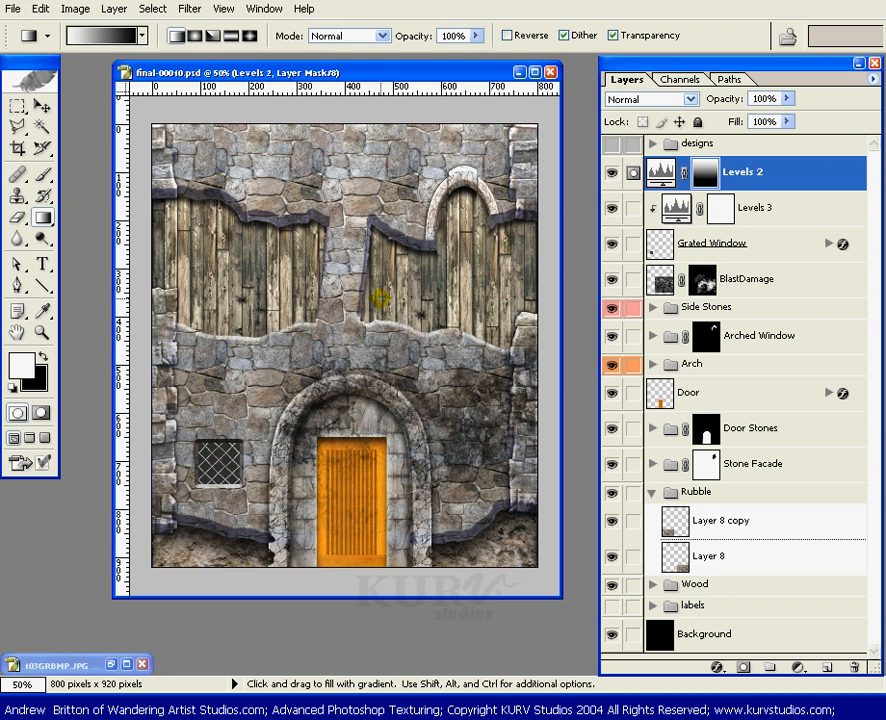
key(ctrl+BackSpace)
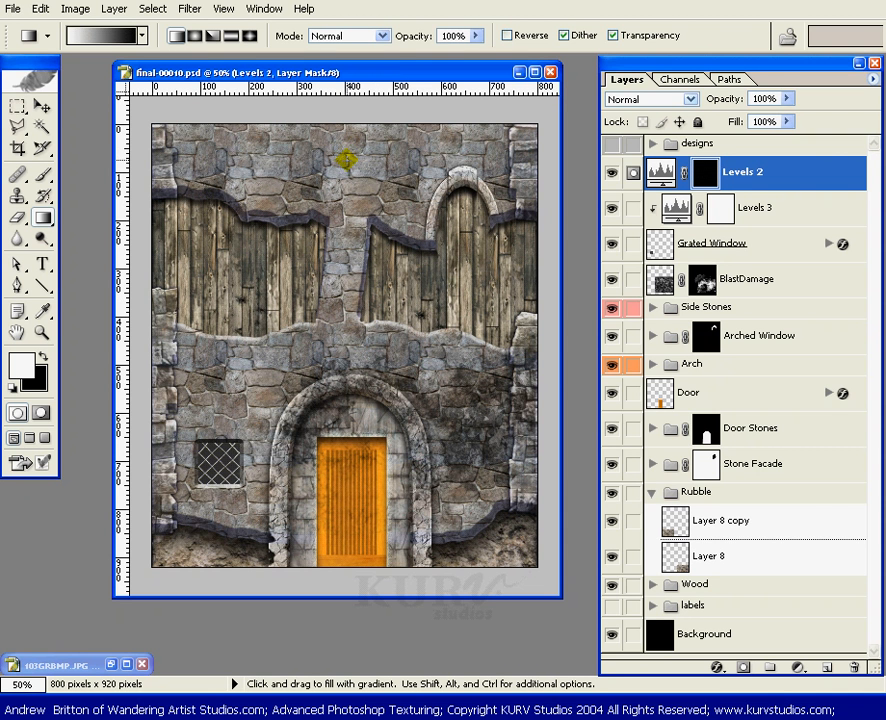
drag(346, 170, 344, 458)
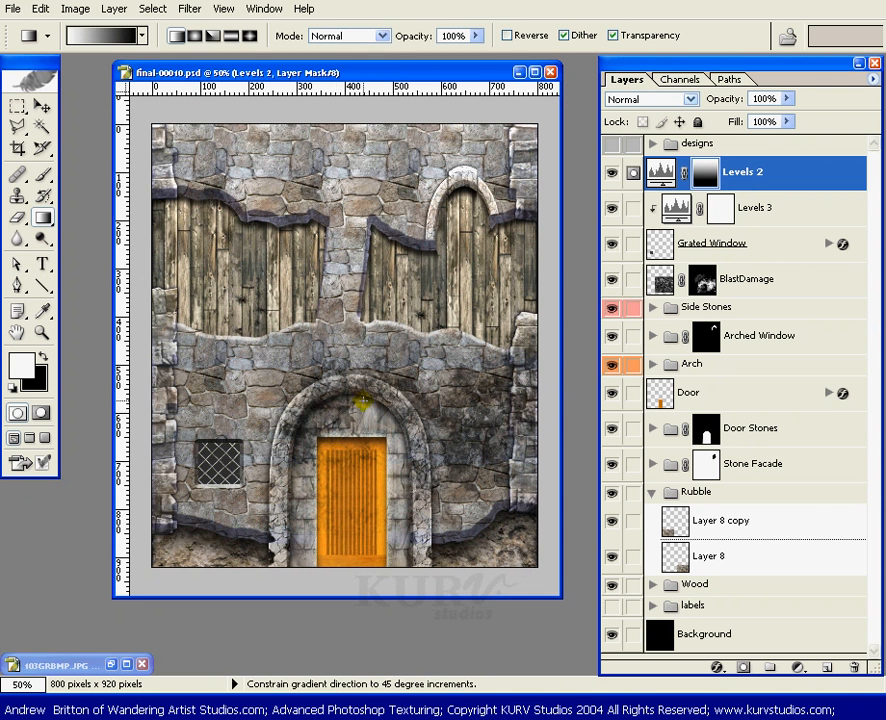
drag(346, 190, 310, 490)
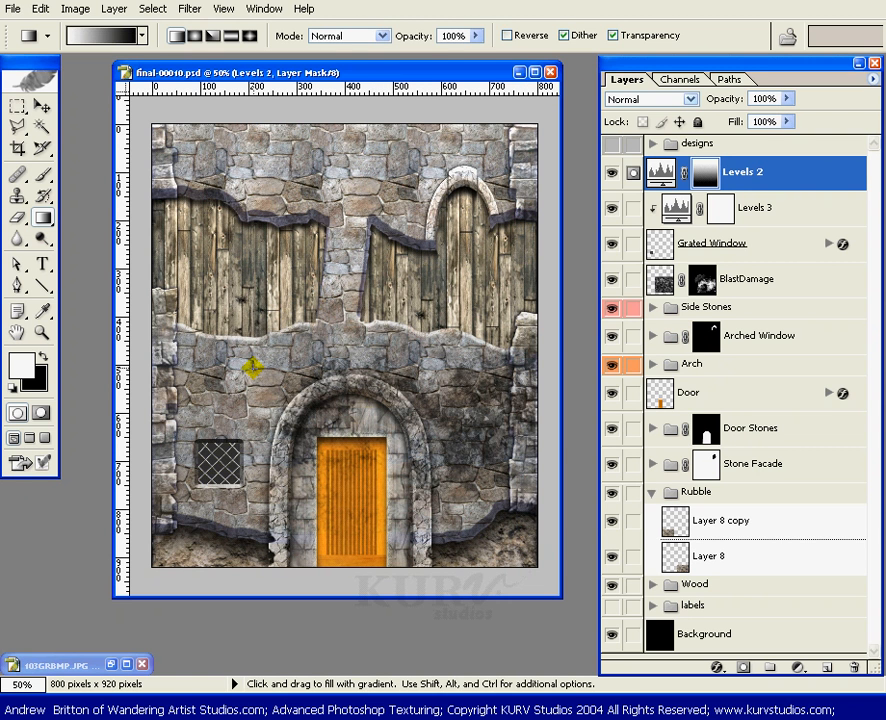
key(v)
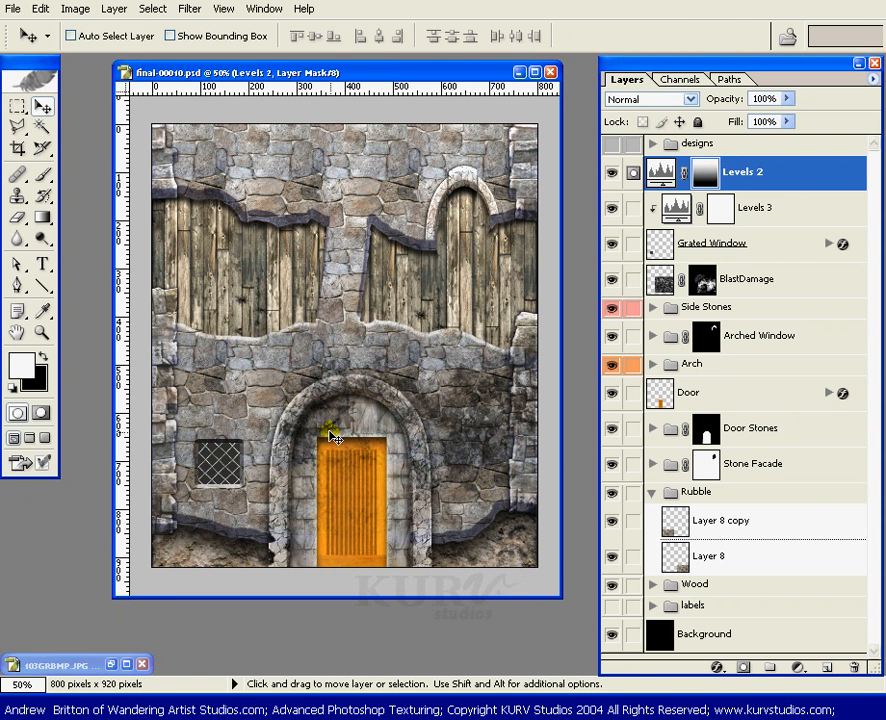
Step: Paint white on the Levels 2 mask over the rubble in both lower corners, using a soft 80 px round brush
key(b)
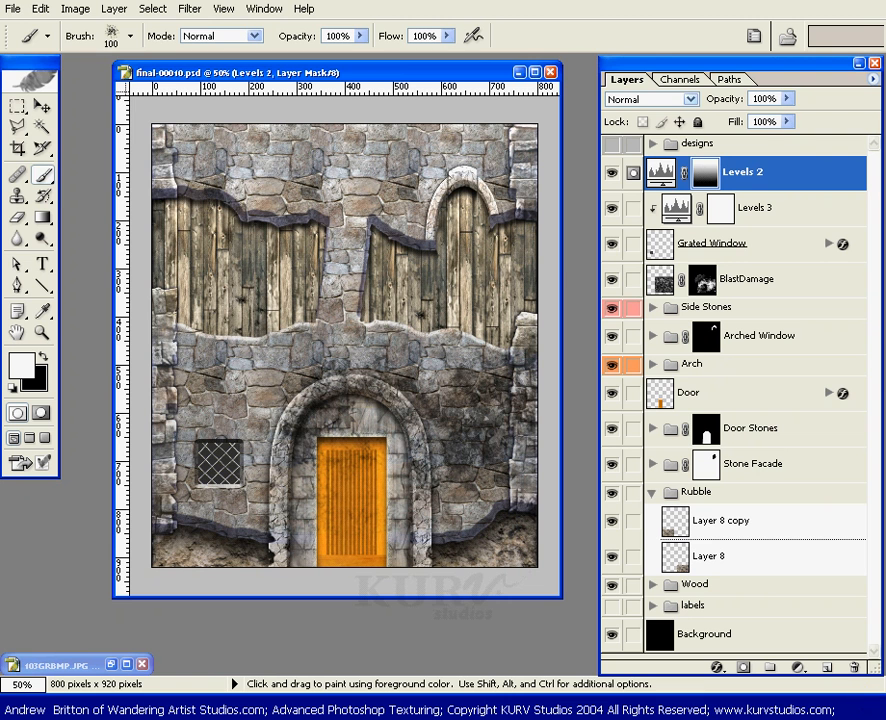
click(129, 35)
click(184, 287)
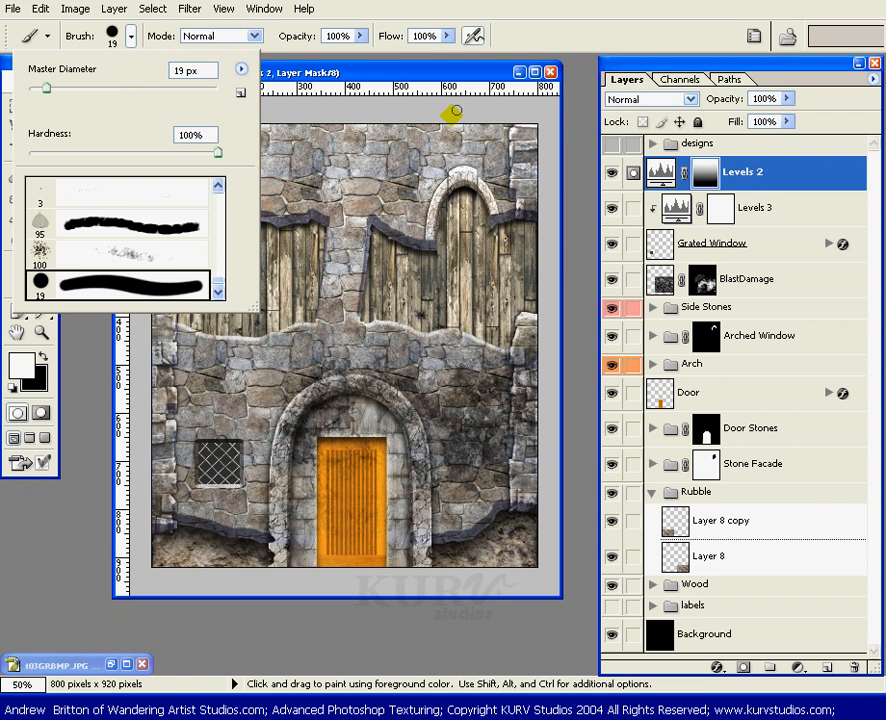
click(302, 72)
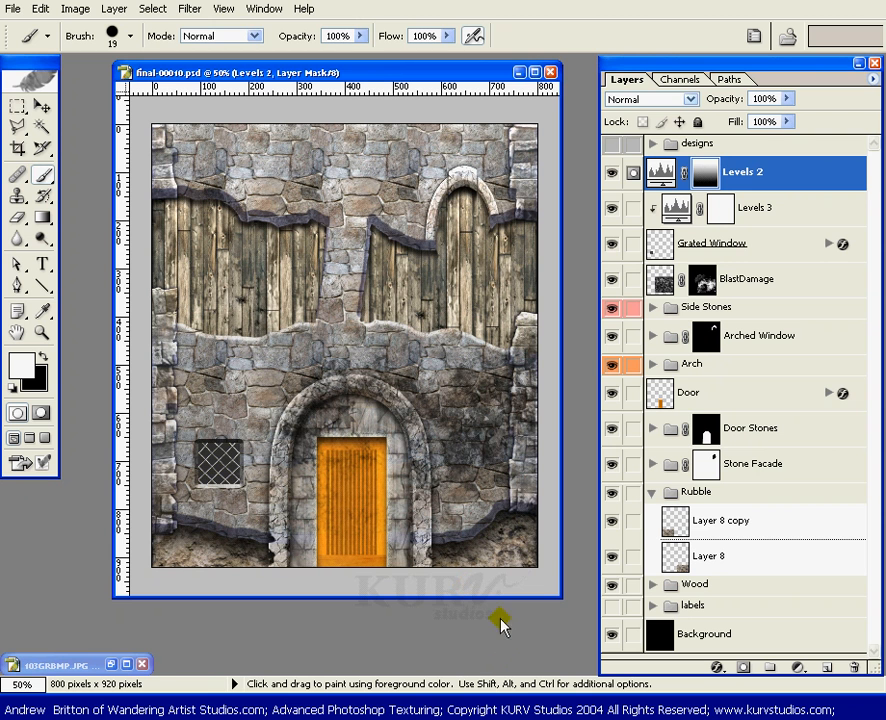
key(bracketright)
key(bracketright)
key(bracketright)
key(bracketright)
key(bracketright)
key(bracketright)
key(shift)
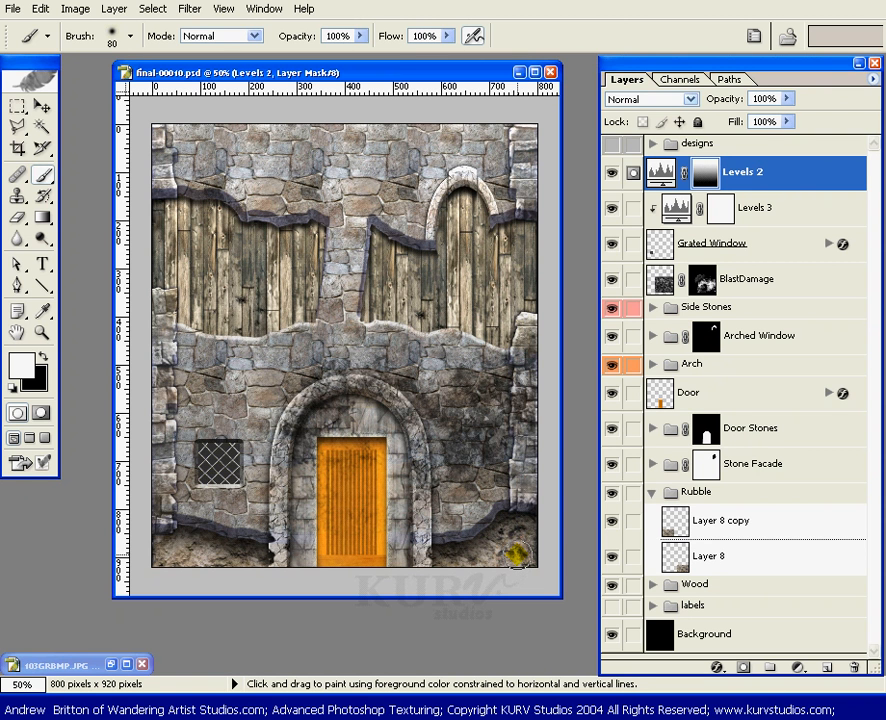
click(528, 558)
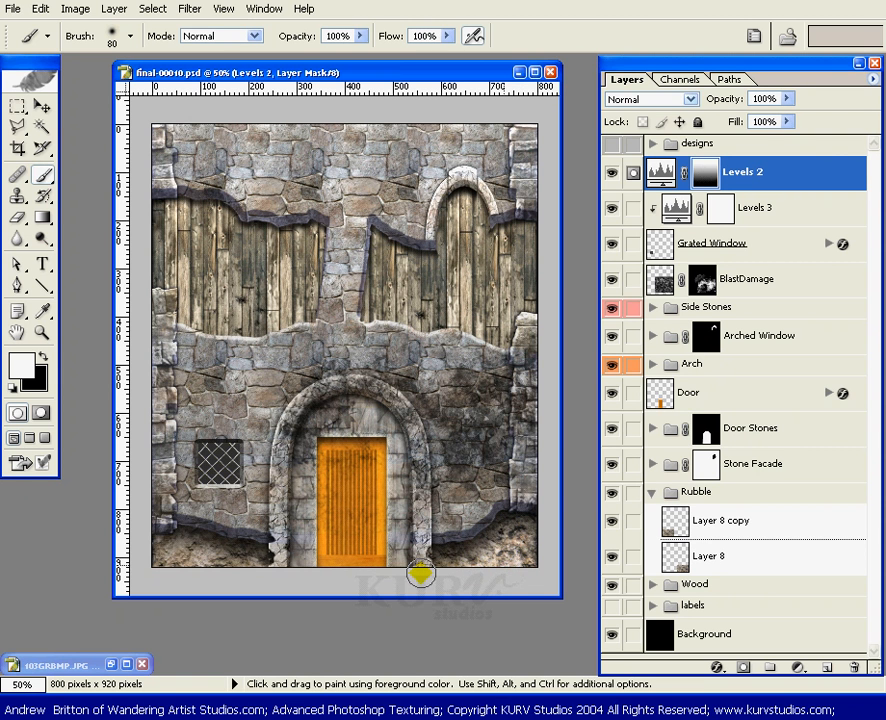
click(193, 563)
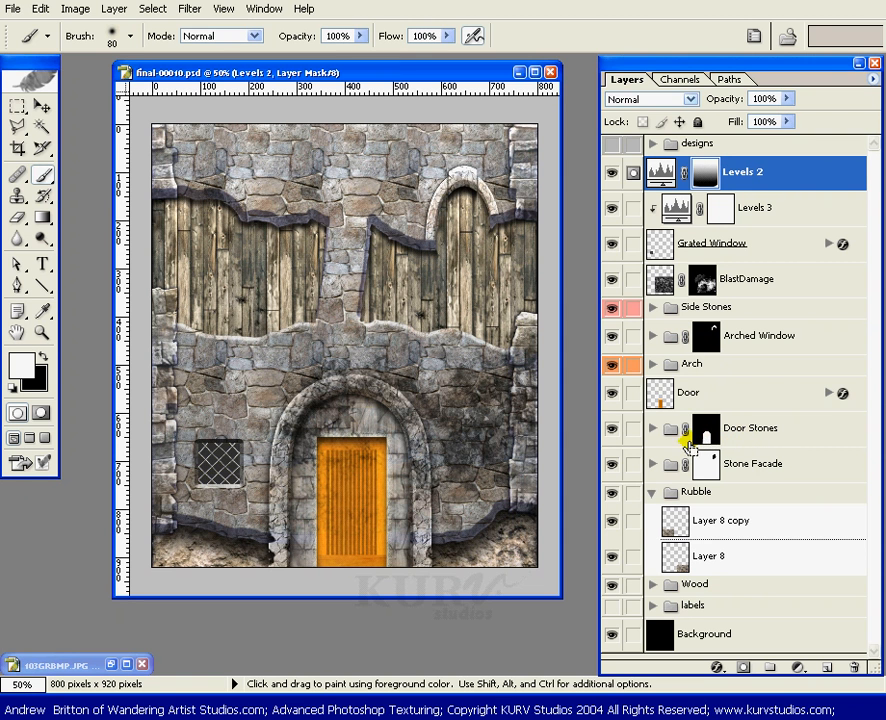
ctrl+click(707, 434)
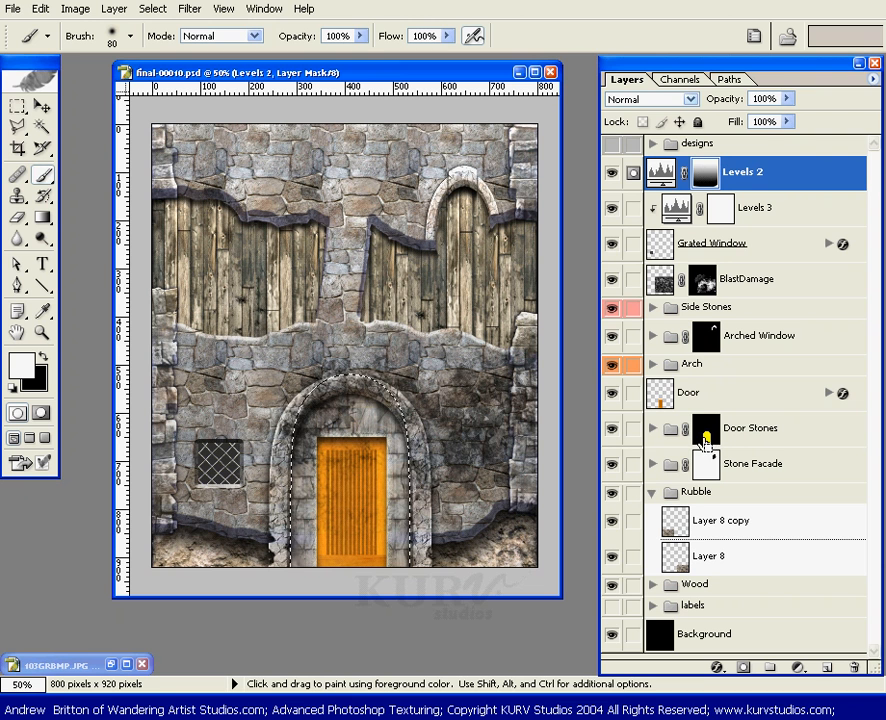
key(ctrl+d)
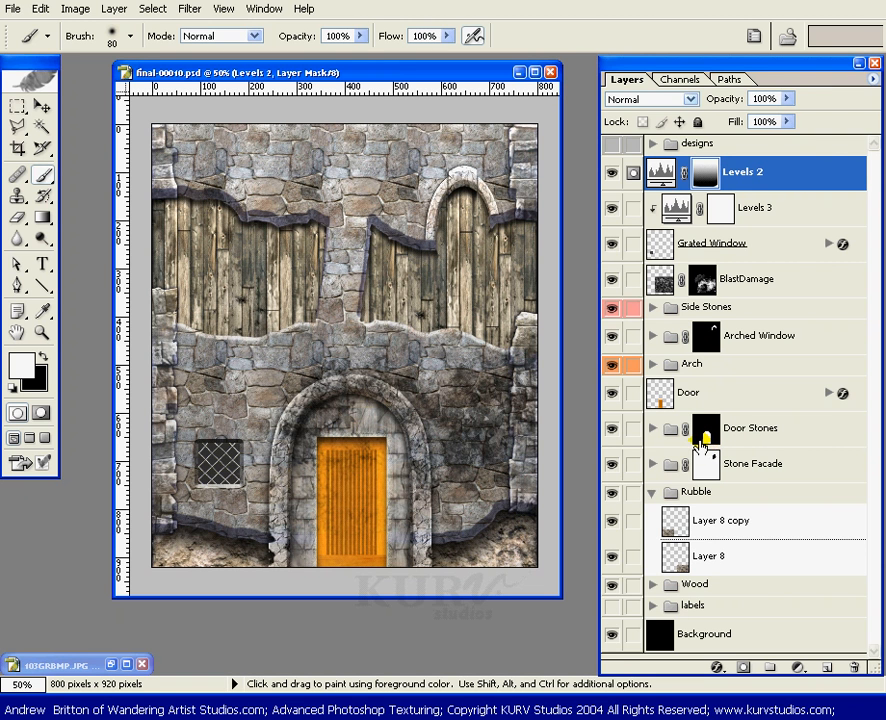
click(653, 428)
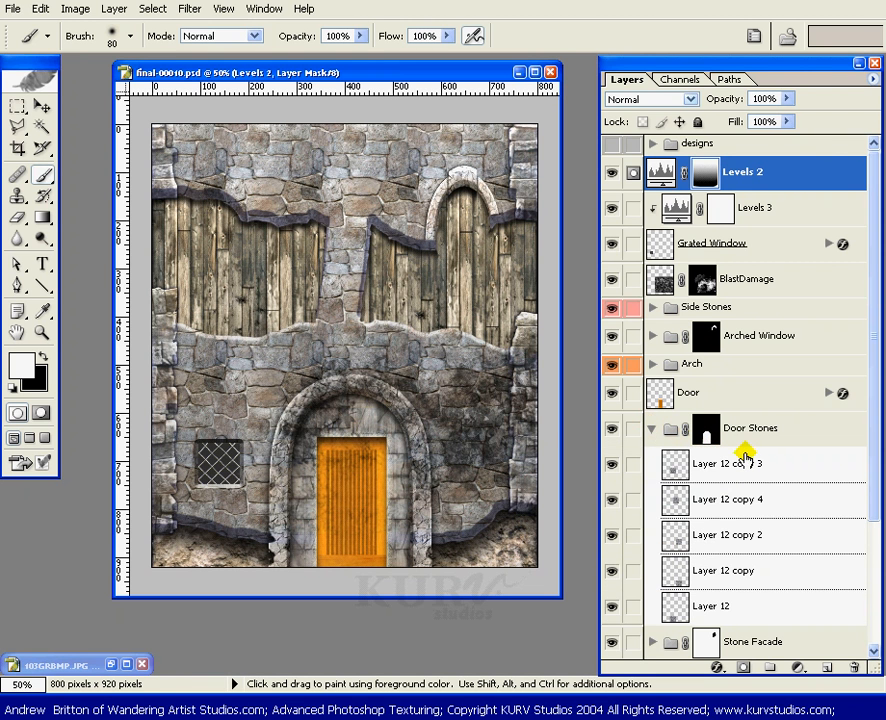
click(650, 428)
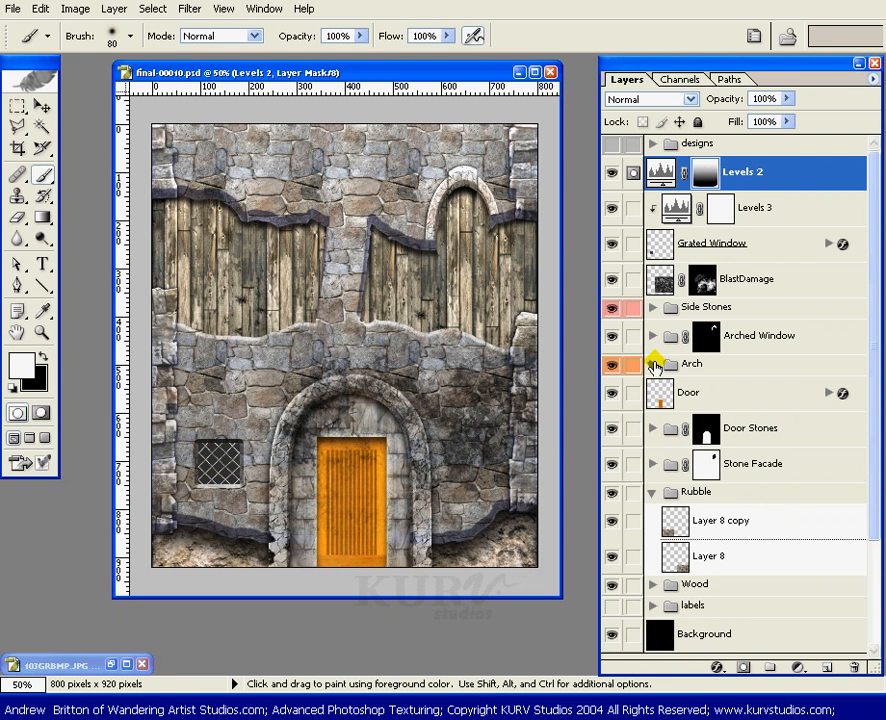
Step: Target the Arch layer's mask in the Arch group and display its mask channel as a red overlay
click(653, 364)
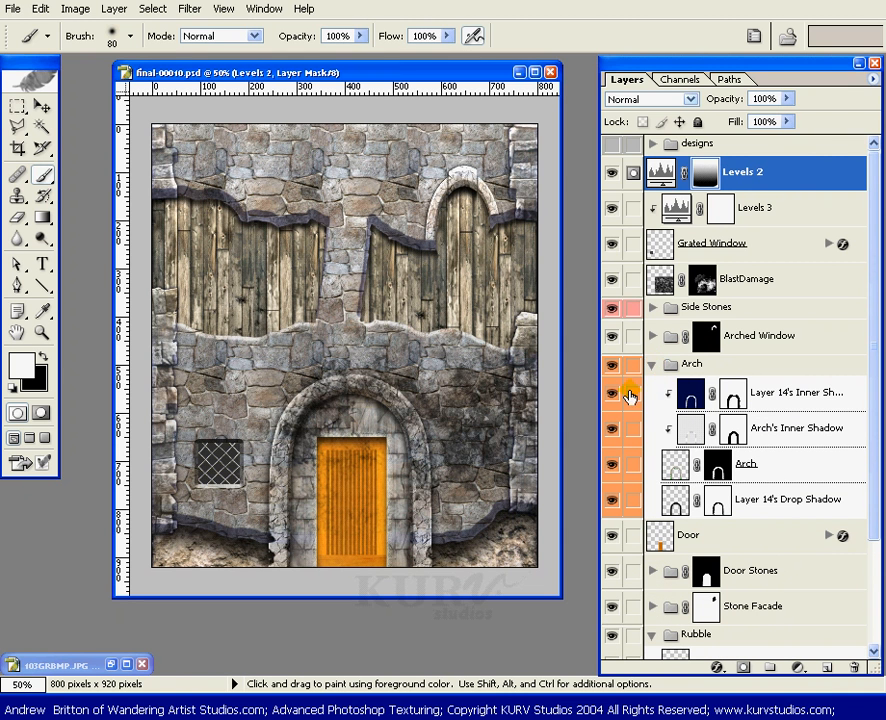
click(720, 465)
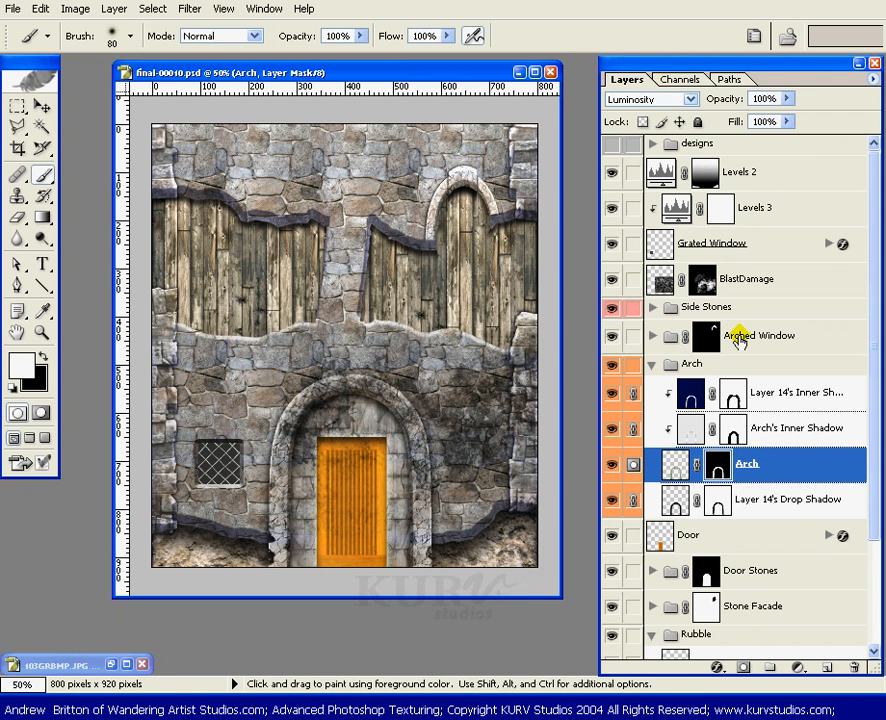
click(690, 84)
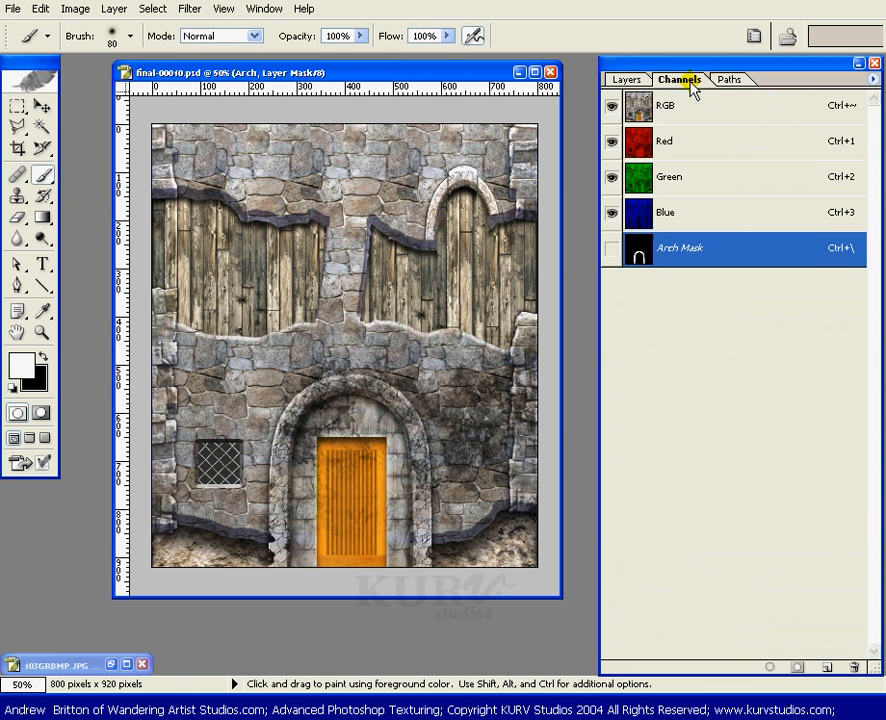
click(611, 250)
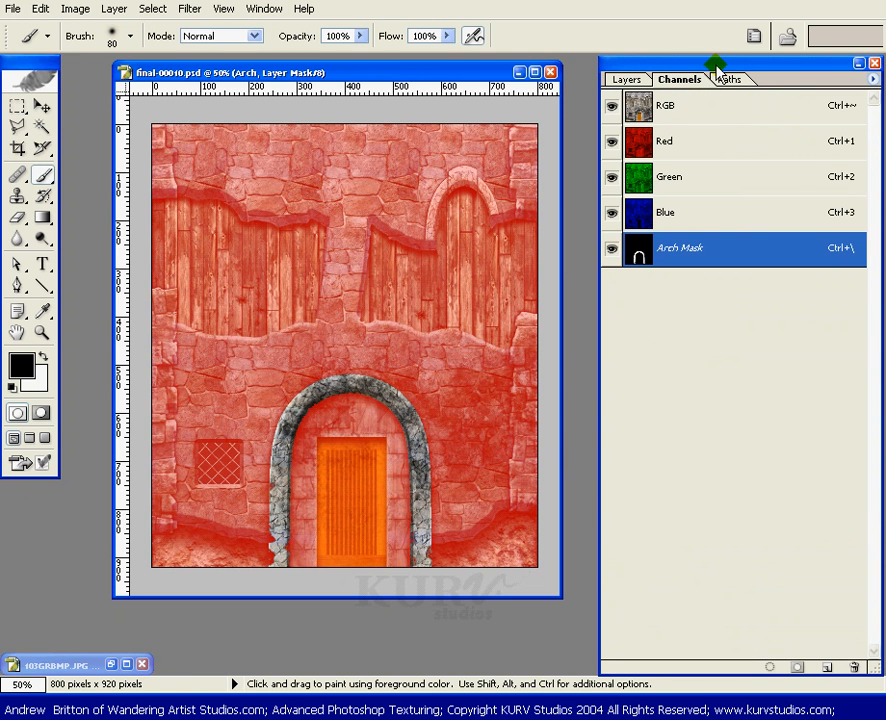
Step: Select all masked areas inside and outside the arch using the Magic Wand with Contiguous turned off
key(w)
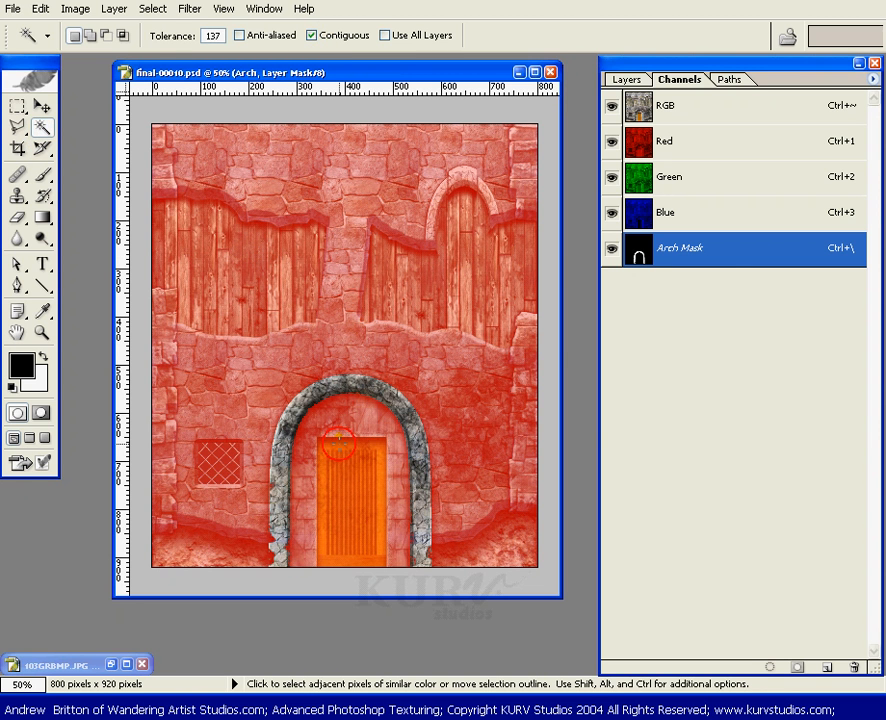
click(338, 440)
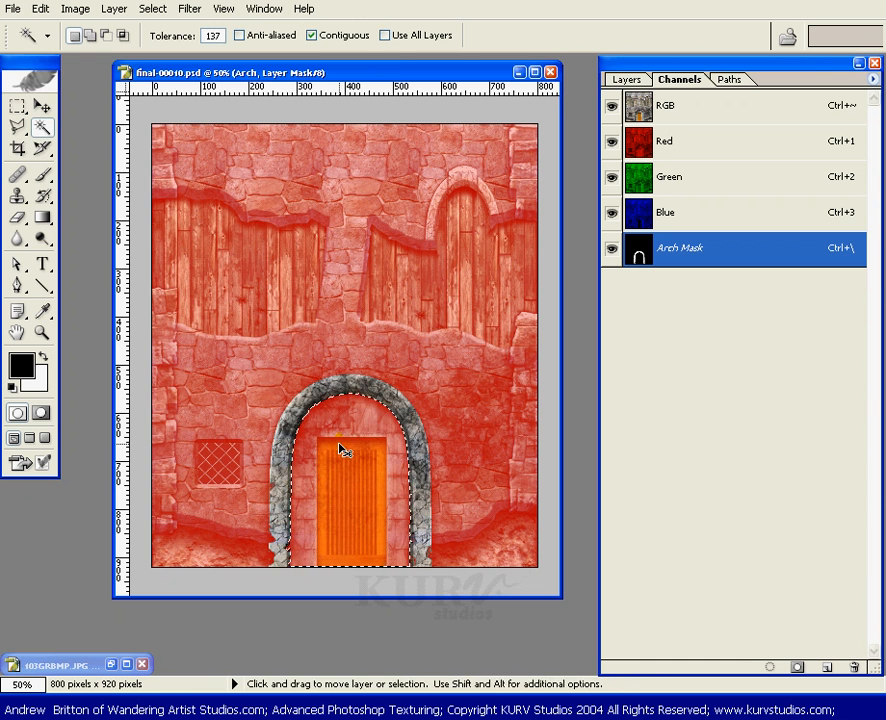
click(311, 35)
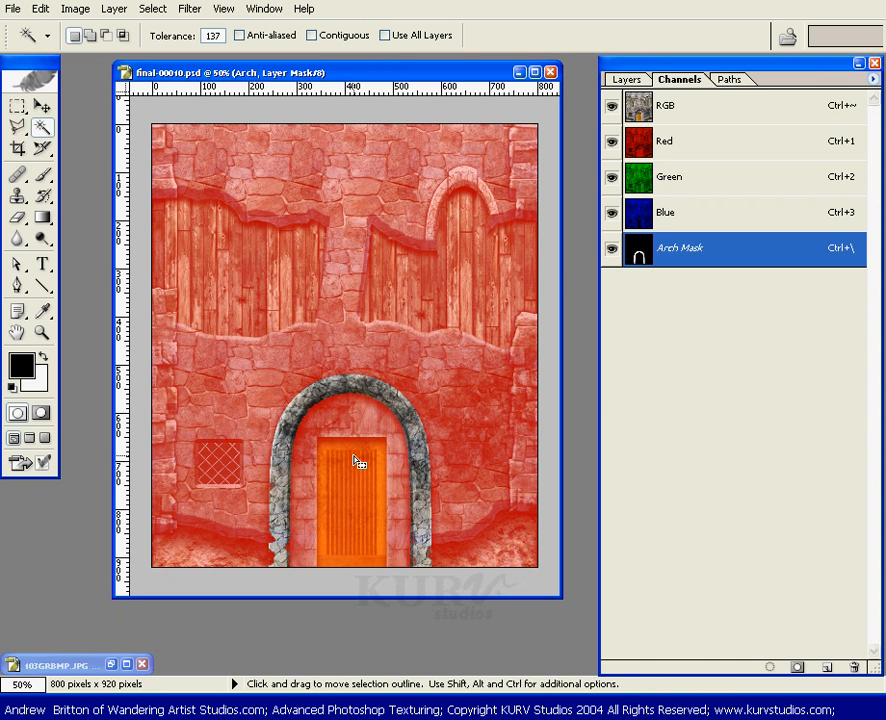
click(356, 461)
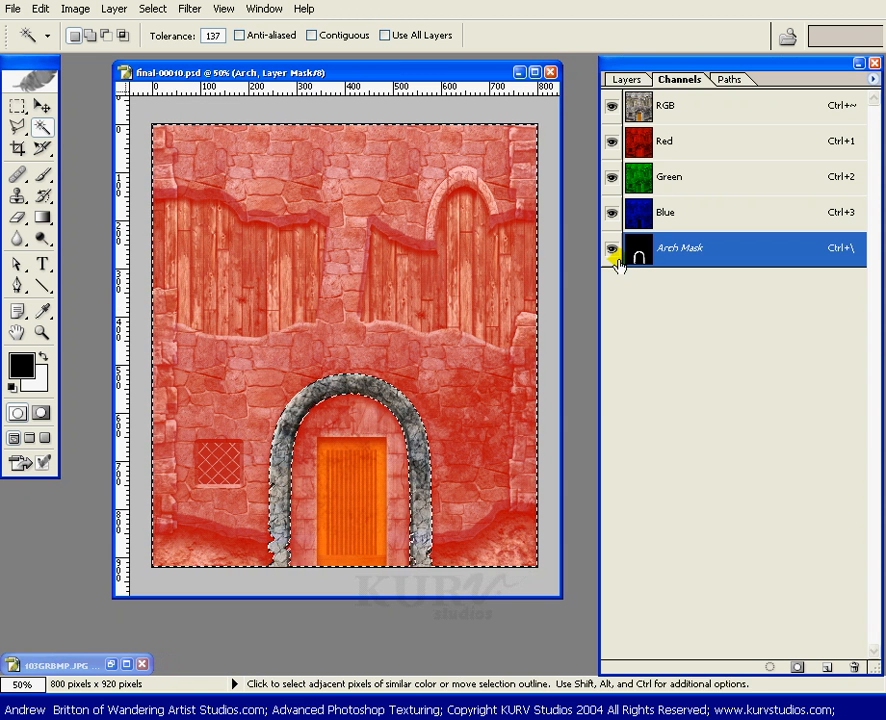
Step: Replace the selection with only the area inside the arch, using the Magic Wand with Contiguous on, and hide the Arch mask overlay
key(ctrl+d)
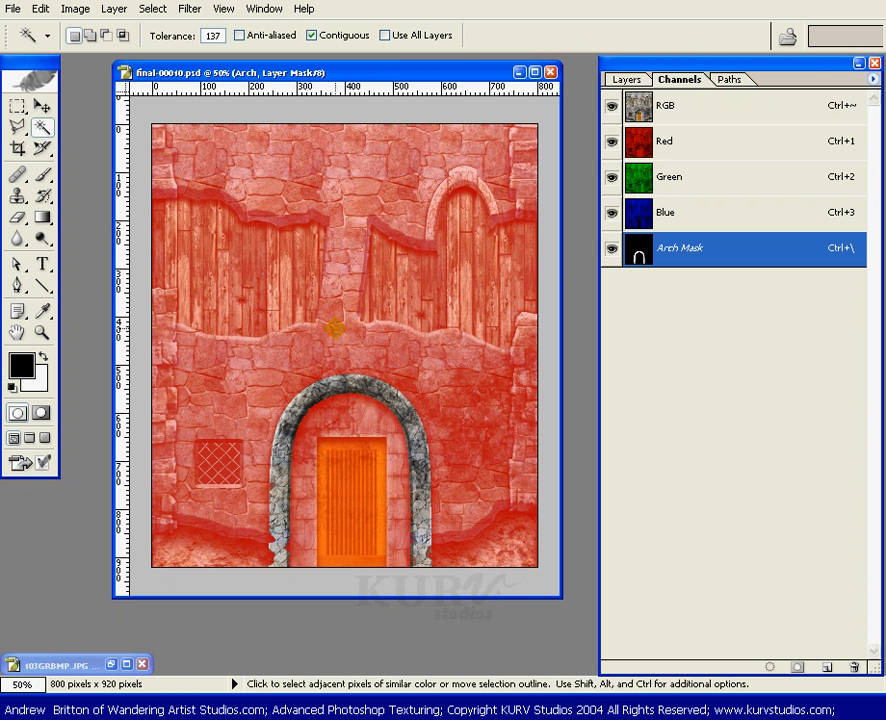
click(358, 428)
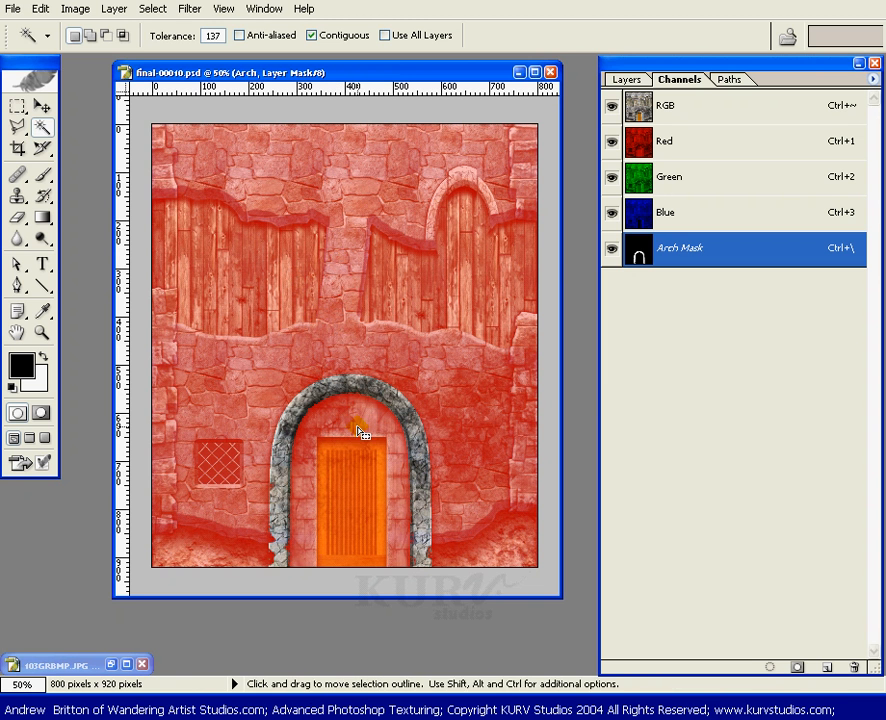
key(x)
click(611, 248)
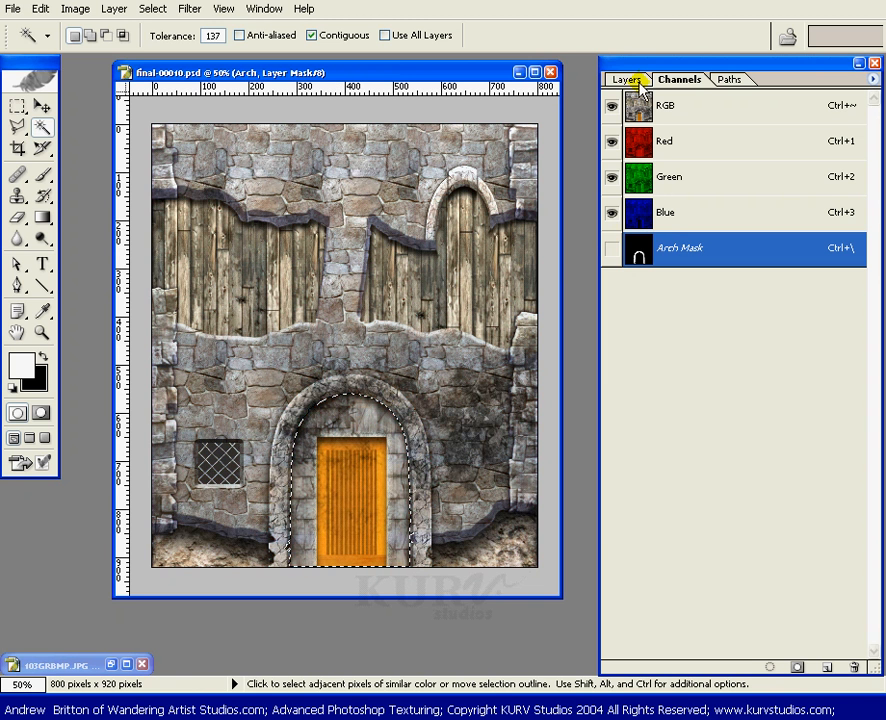
click(630, 80)
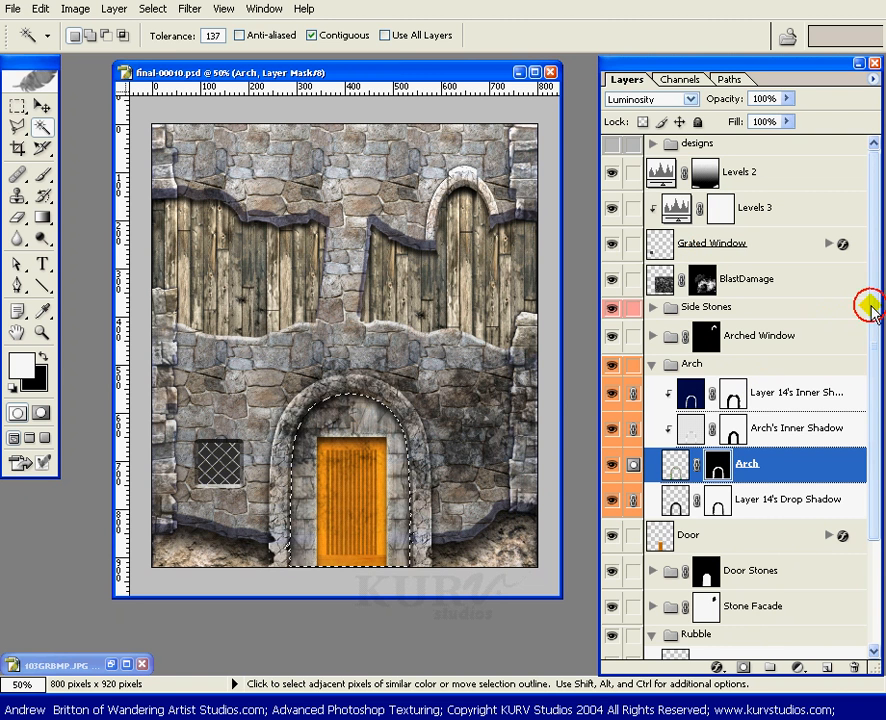
Step: Paint white on the Levels 2 mask over the door and surrounding stones inside the arch selection, using the soft 80 px brush
click(700, 176)
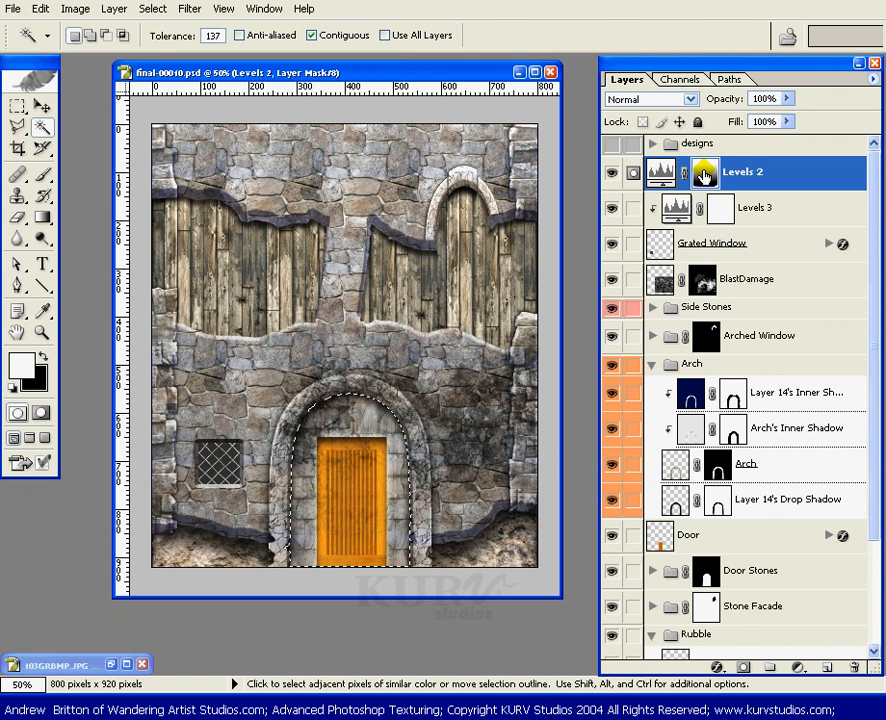
key(b)
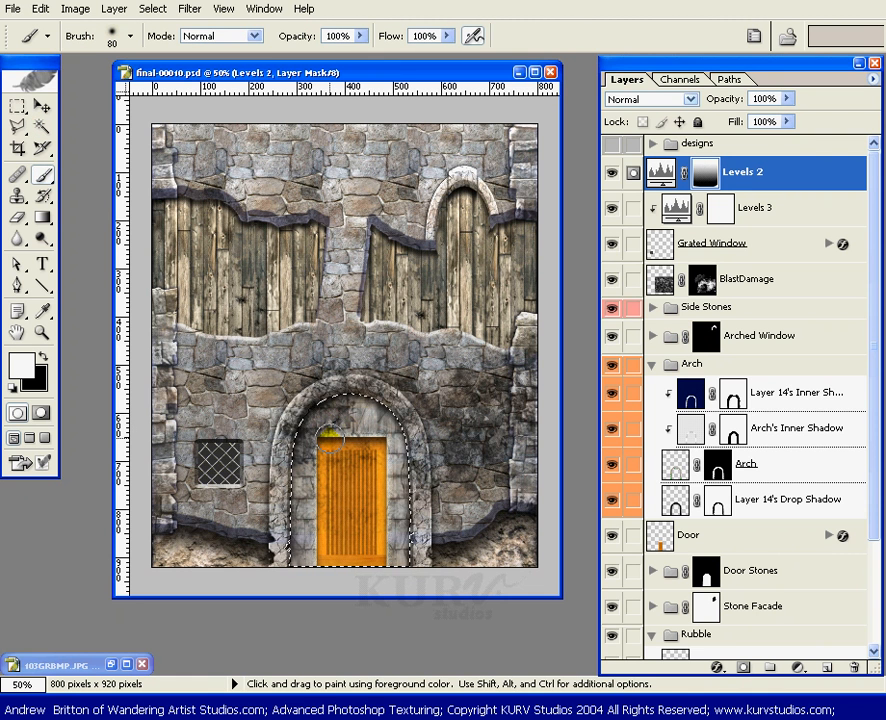
key(shift)
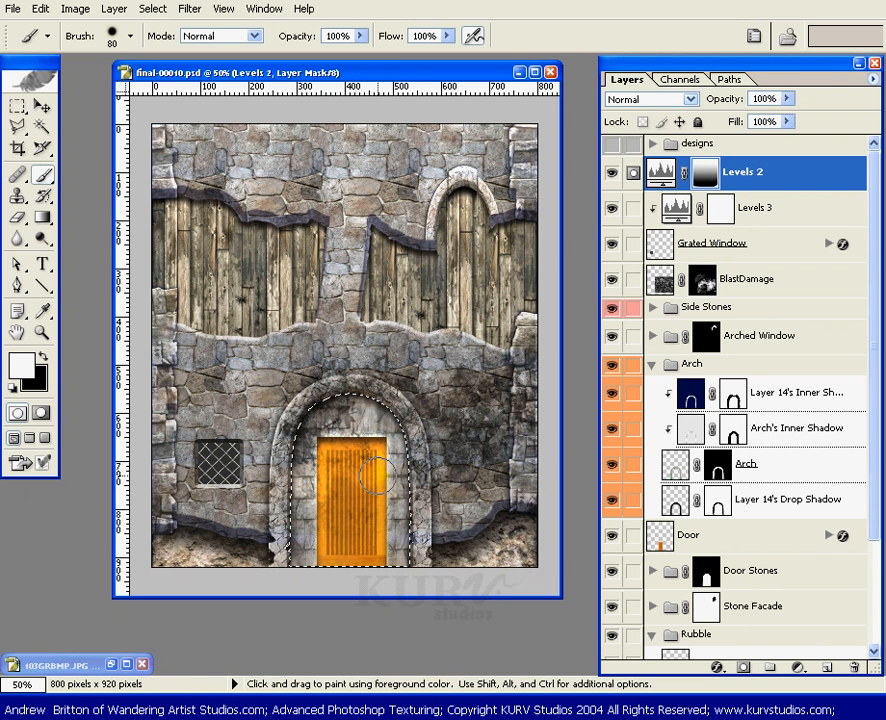
mouse_move(340, 480)
mouse_down()
mouse_move(280, 537)
mouse_move(305, 517)
mouse_up()
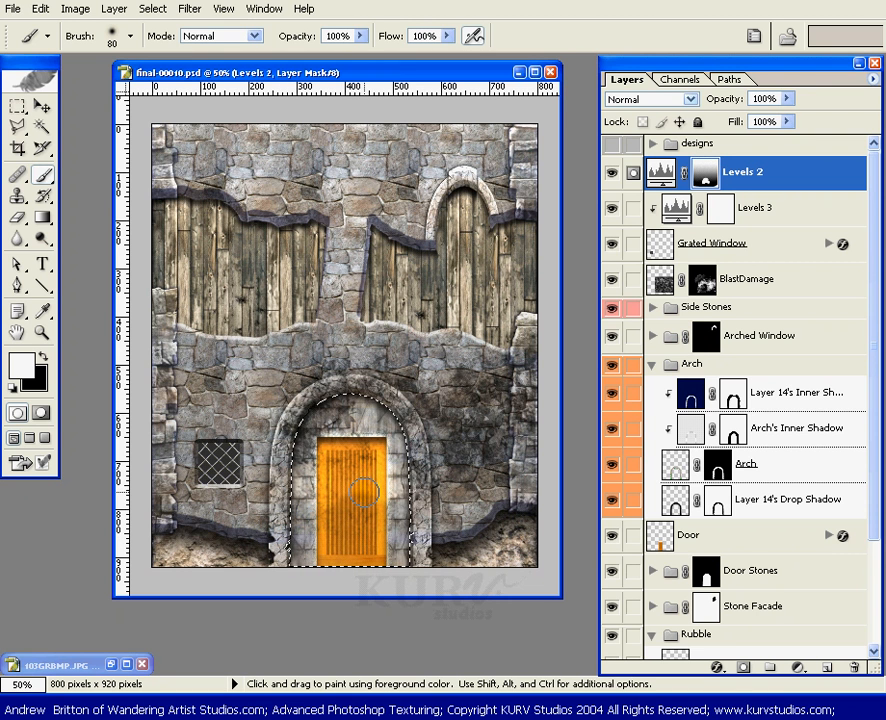
key(x)
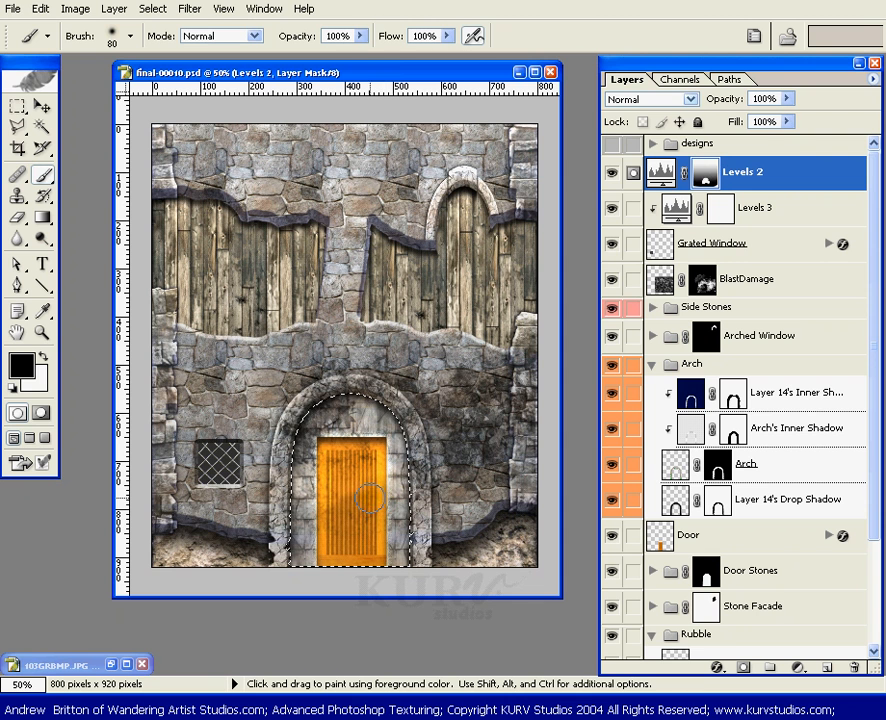
key(x)
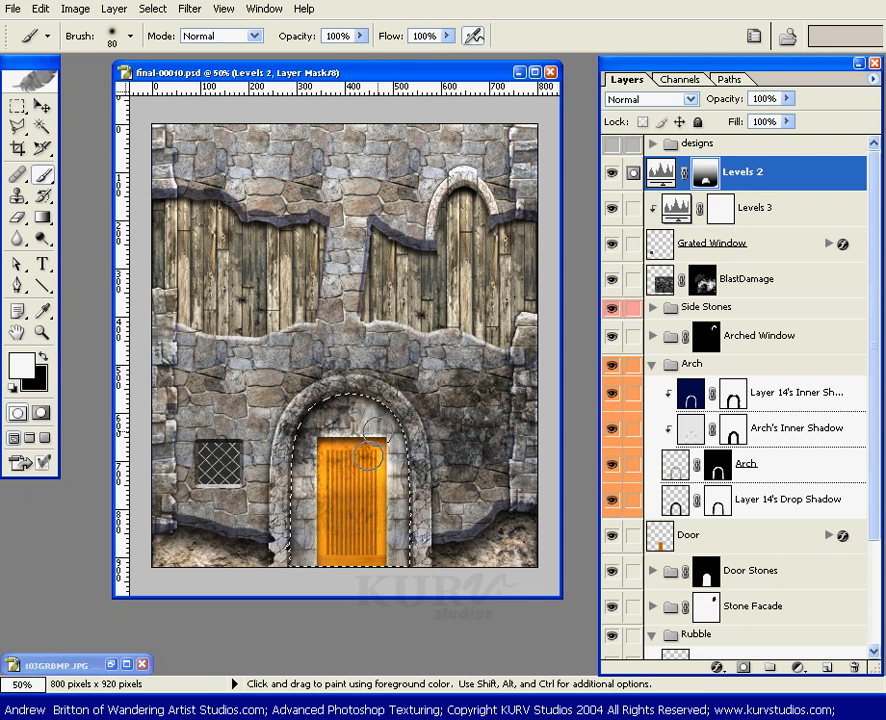
Step: Refine the Levels 2 mask around the lower door and its side stones with white and black strokes at 50% brush opacity
click(361, 36)
drag(356, 53, 314, 58)
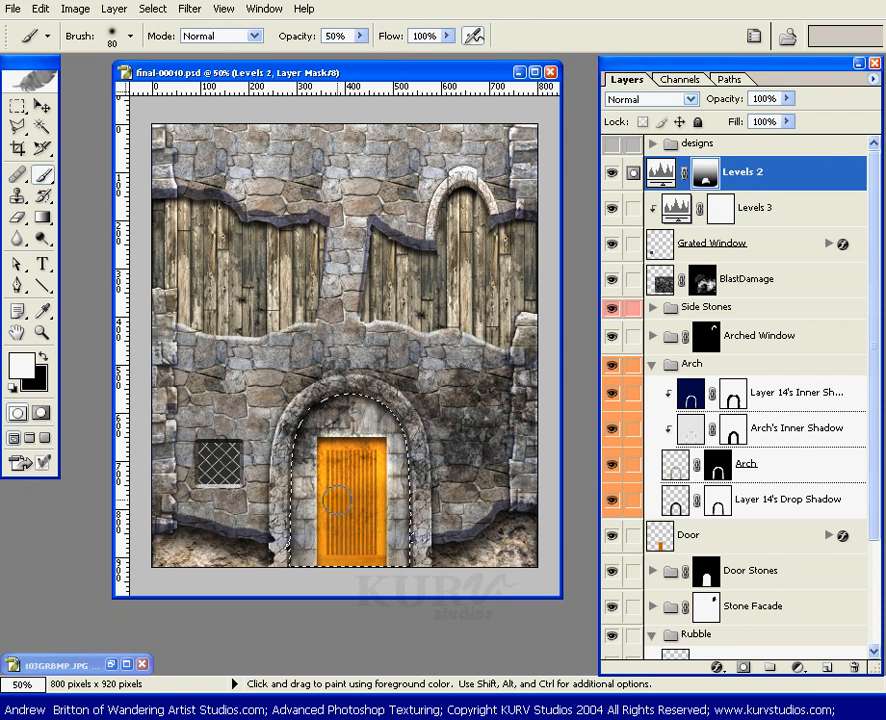
drag(379, 492, 382, 492)
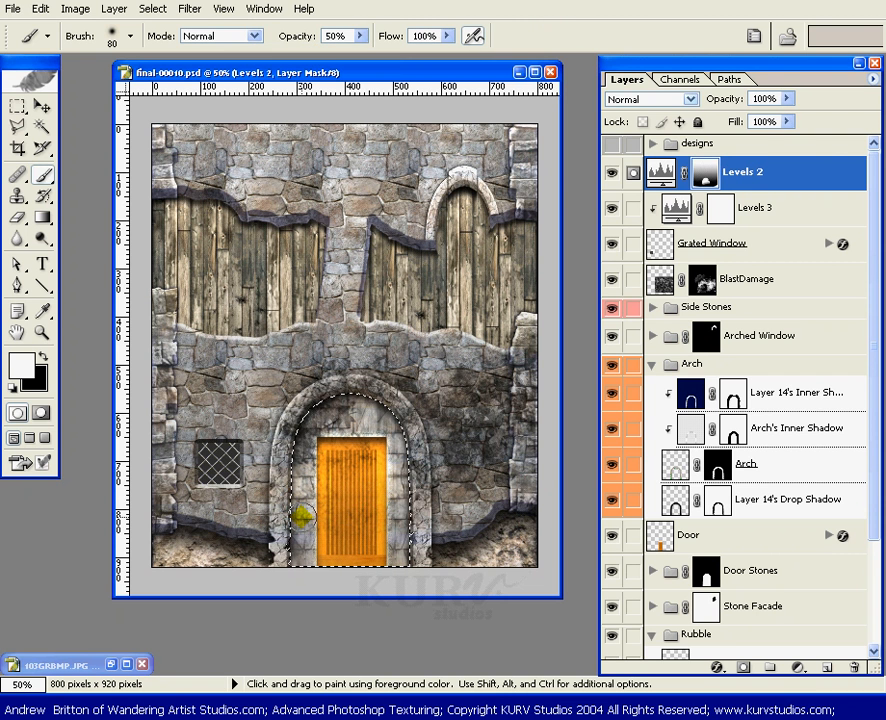
click(392, 497)
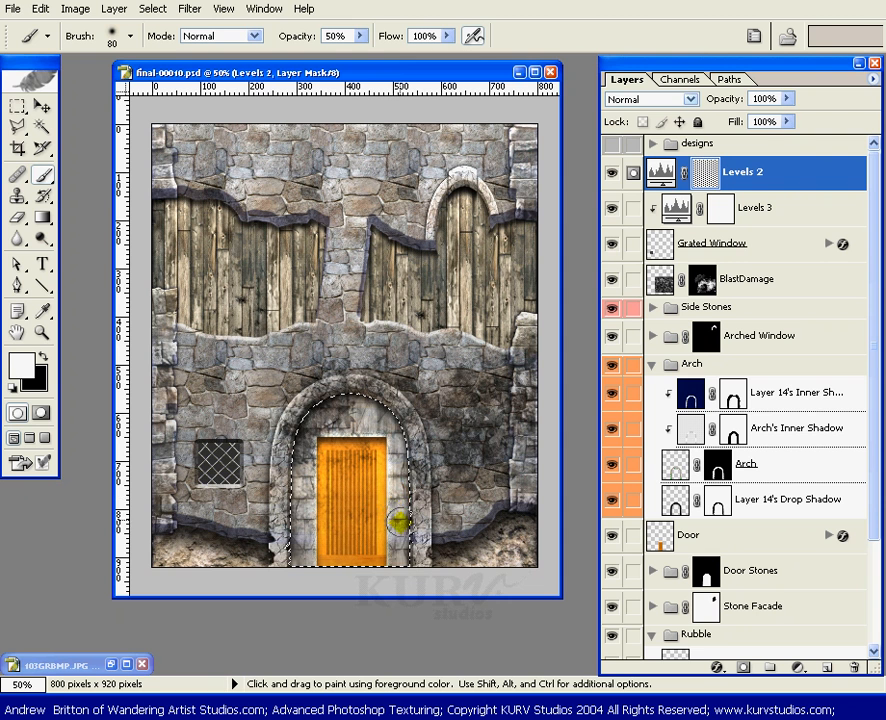
key(x)
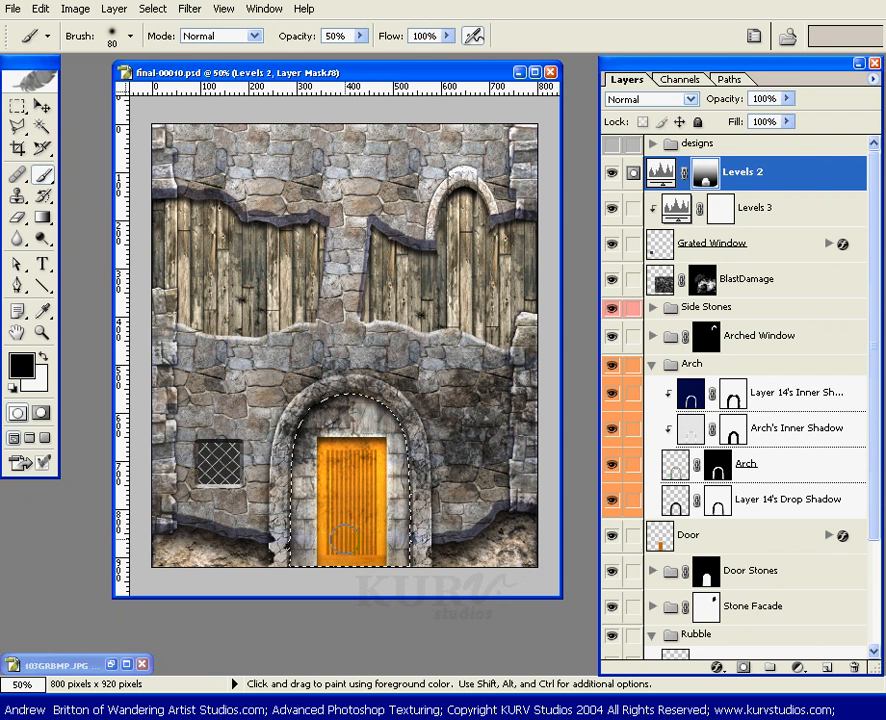
mouse_move(331, 534)
mouse_down()
mouse_move(397, 529)
mouse_move(355, 522)
mouse_up()
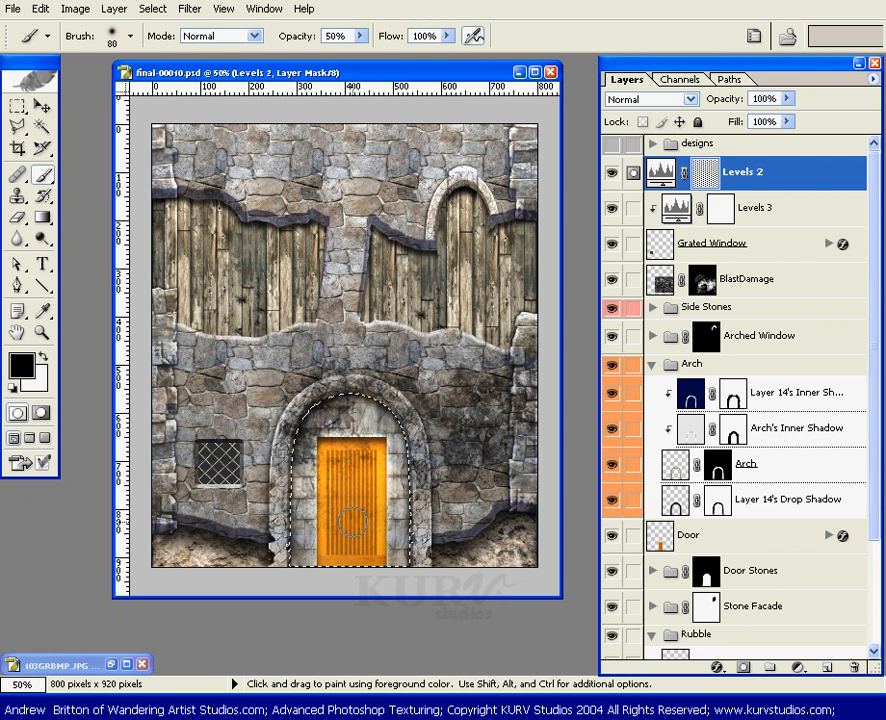
click(399, 509)
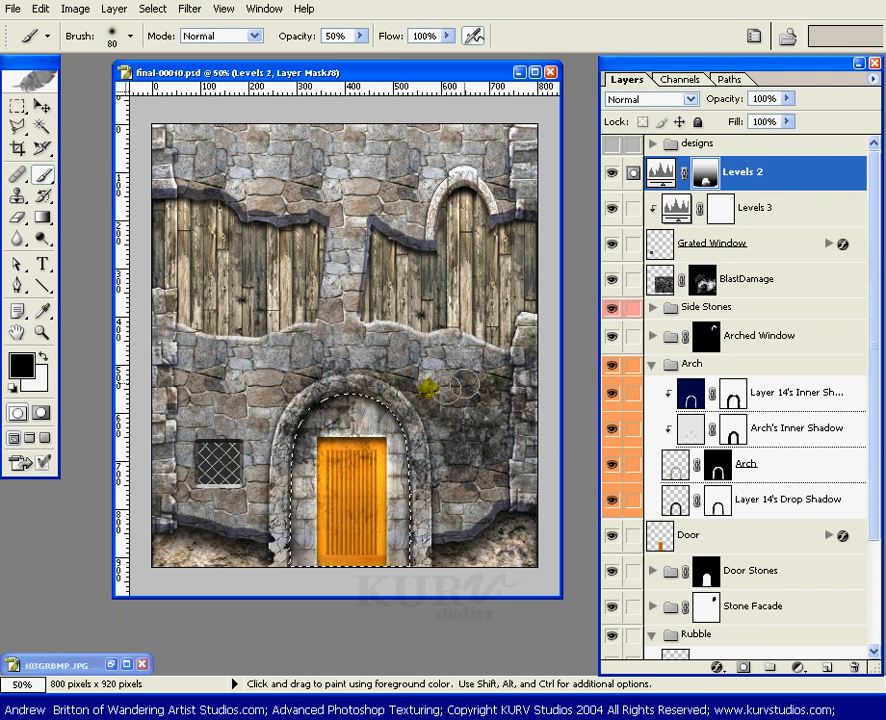
Step: Load the Arch layer's mask as a selection while keeping the Levels 2 mask targeted
drag(872, 224, 797, 358)
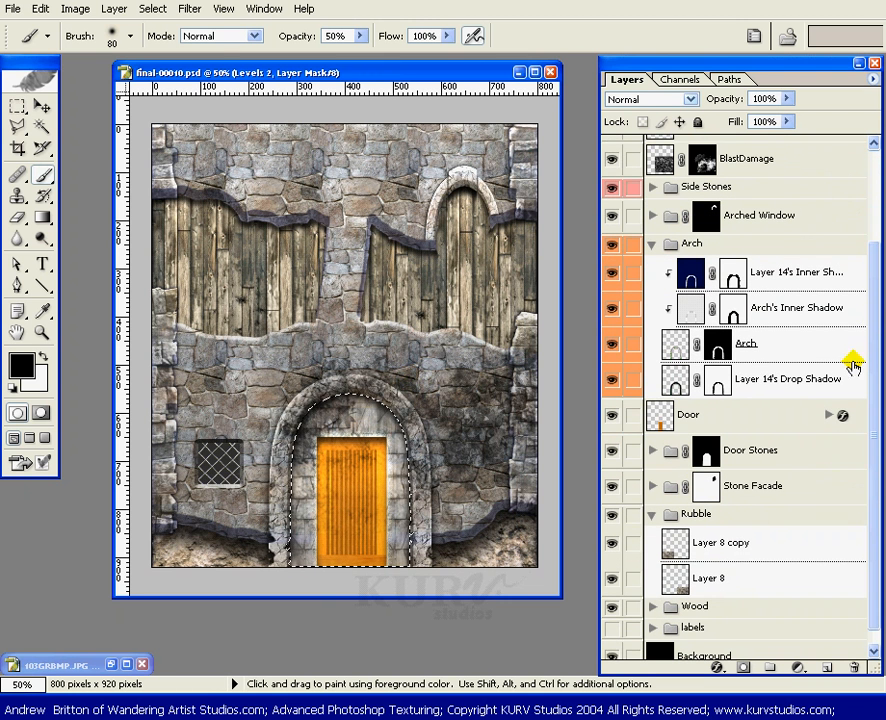
ctrl+shift+click(715, 346)
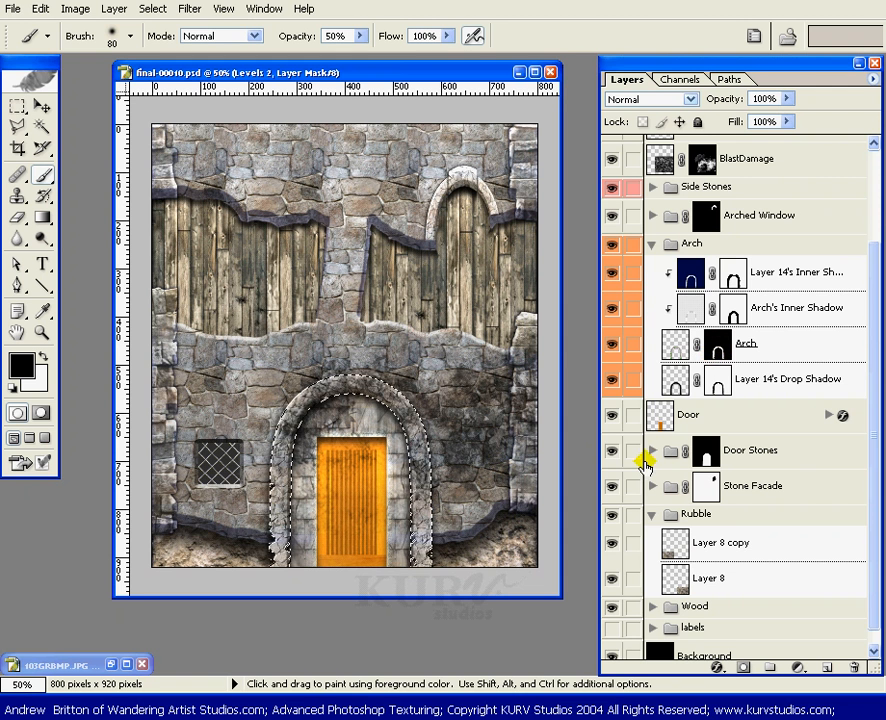
scroll(870, 420, up, 2)
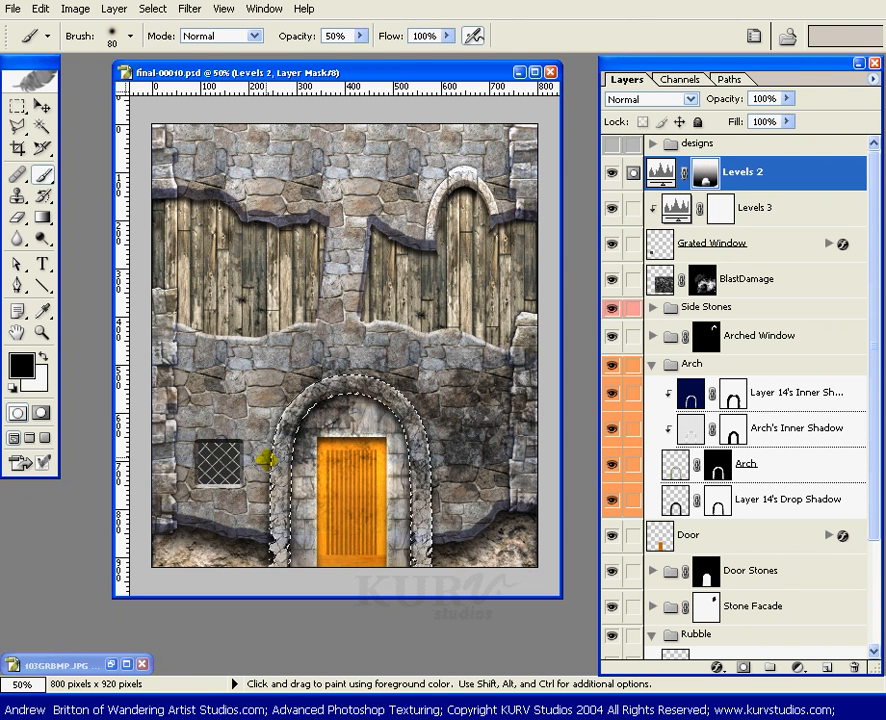
Step: Fill the selected arch on the Levels 2 mask with a reversed linear gradient, white at the arch's crown fading to black downward
key(g)
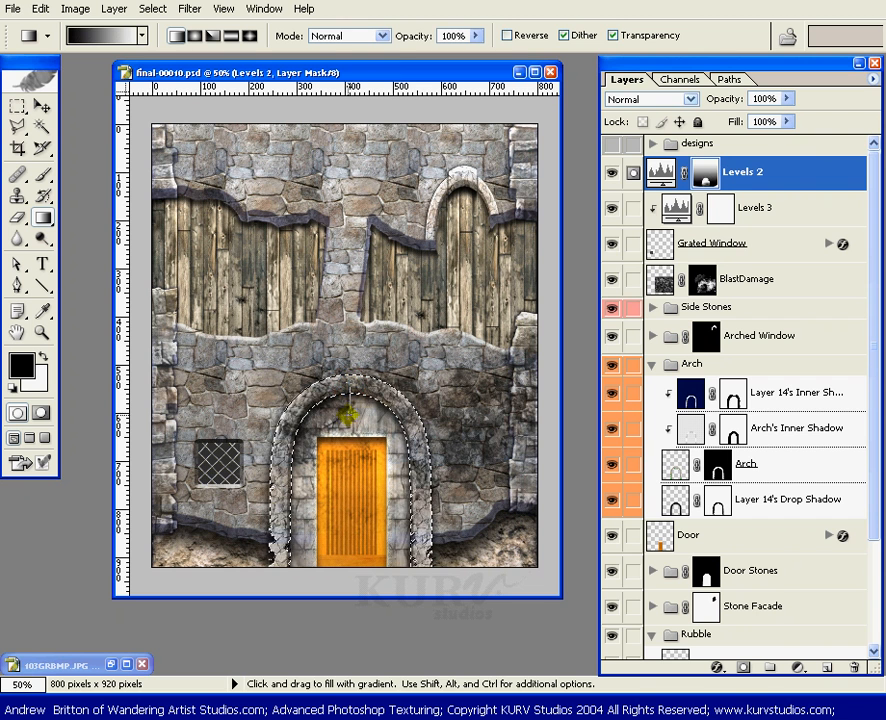
drag(347, 499, 347, 506)
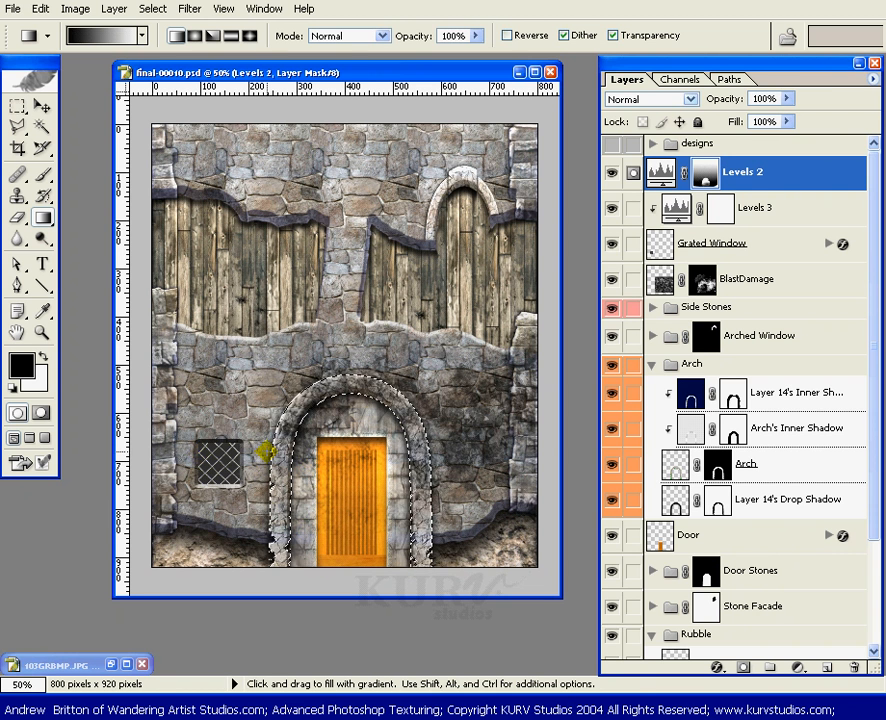
click(509, 36)
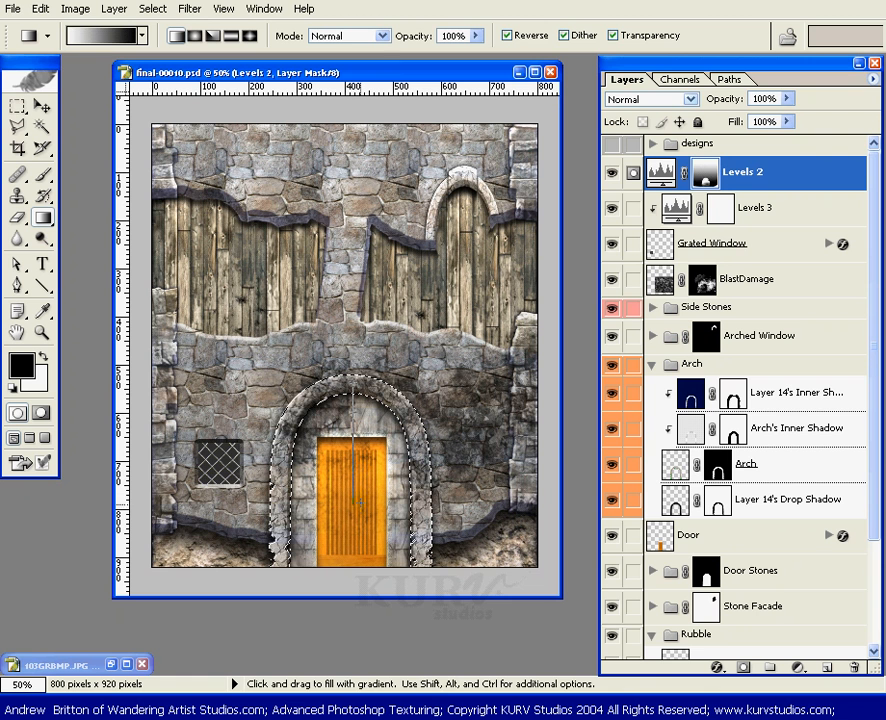
drag(361, 512, 361, 513)
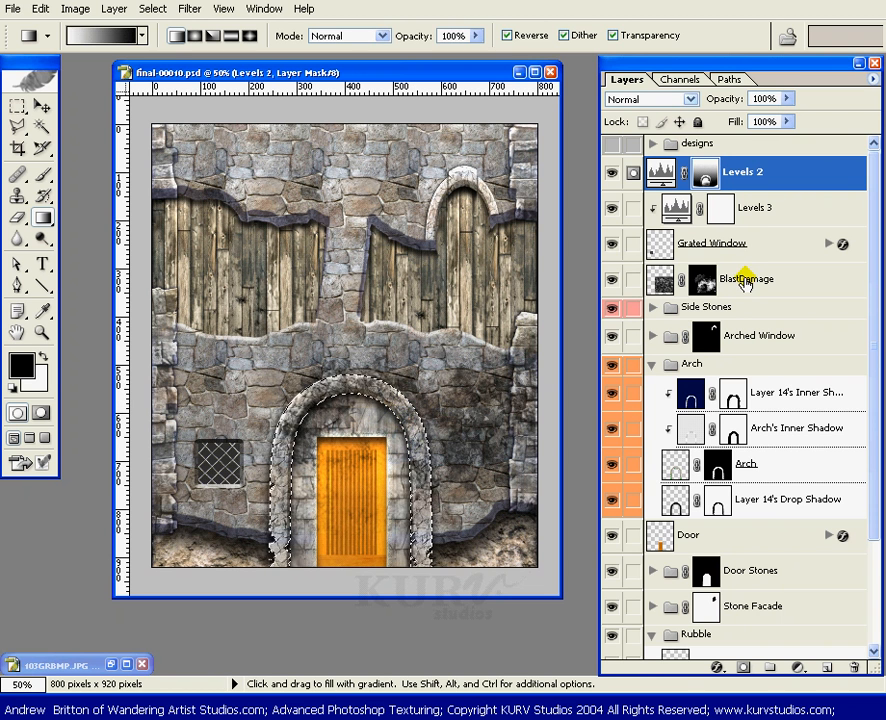
Step: Paint black on the BlastDamage mask along the selected arch at 19% brush opacity to reduce the damage there
click(703, 284)
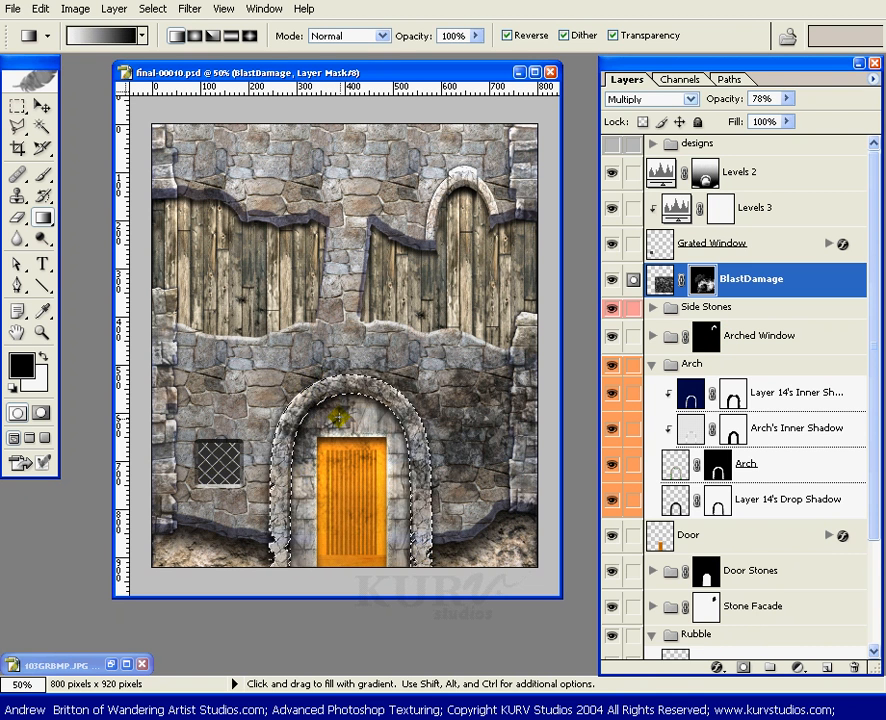
key(b)
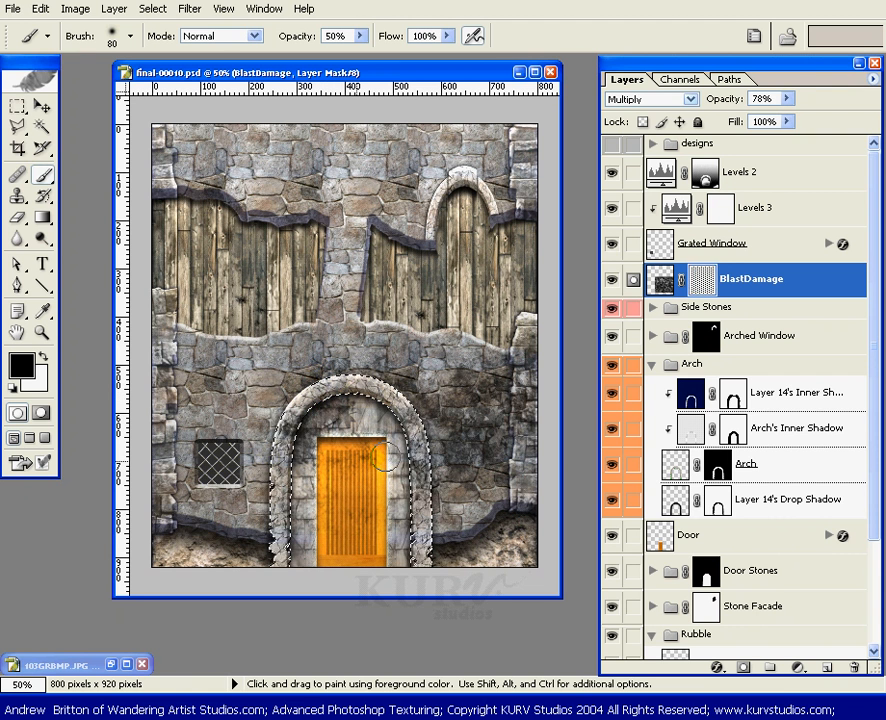
key(ctrl)
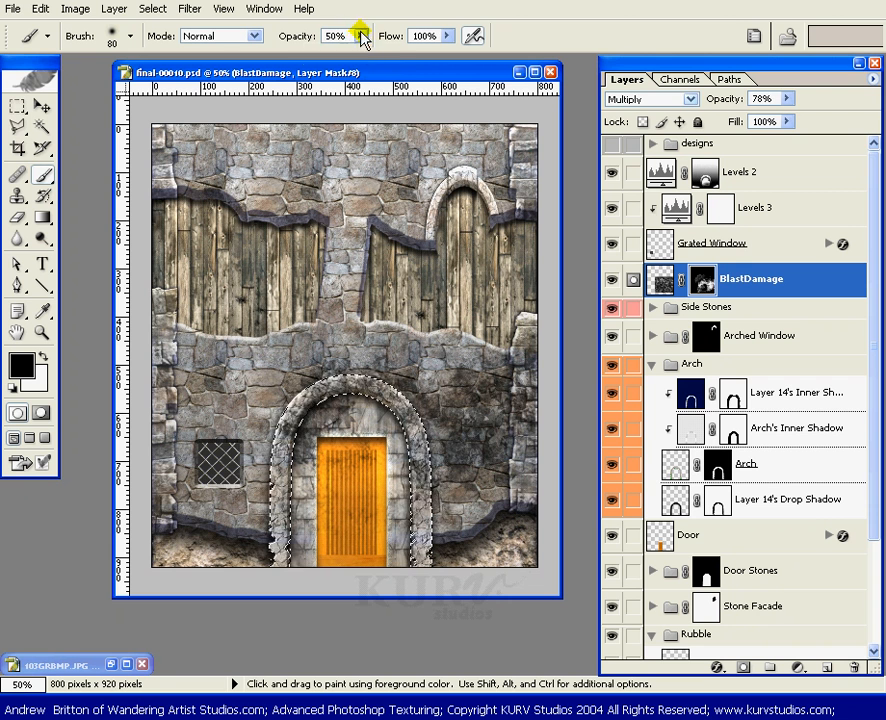
drag(362, 36, 330, 58)
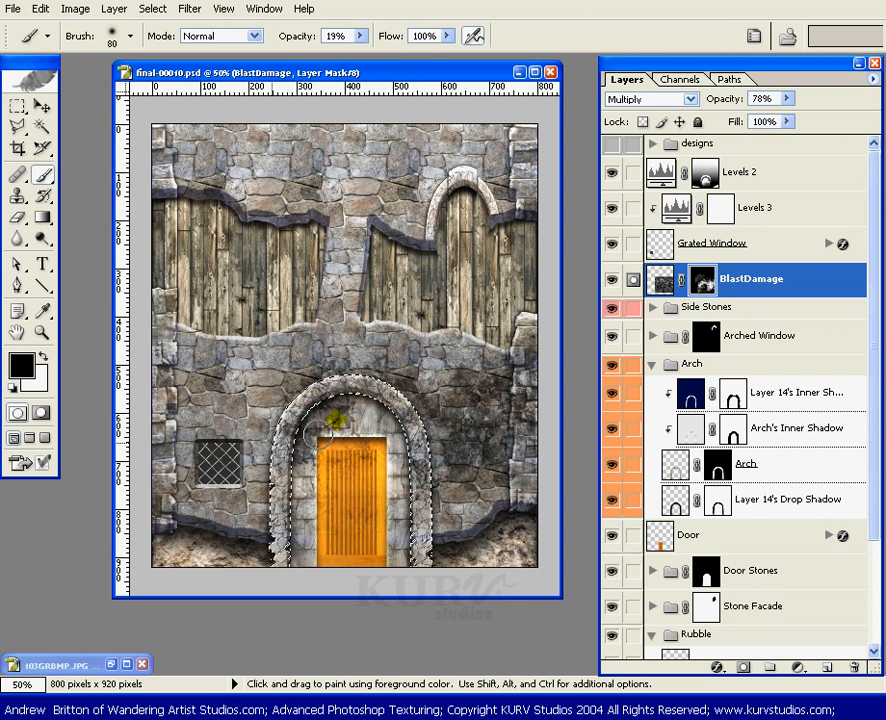
drag(336, 419, 383, 398)
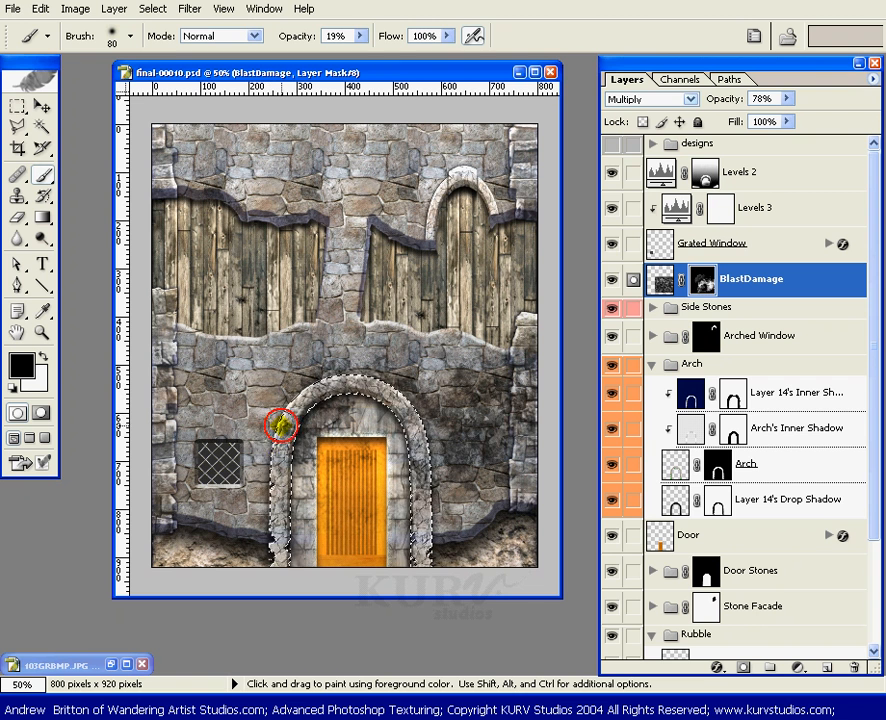
drag(281, 425, 434, 464)
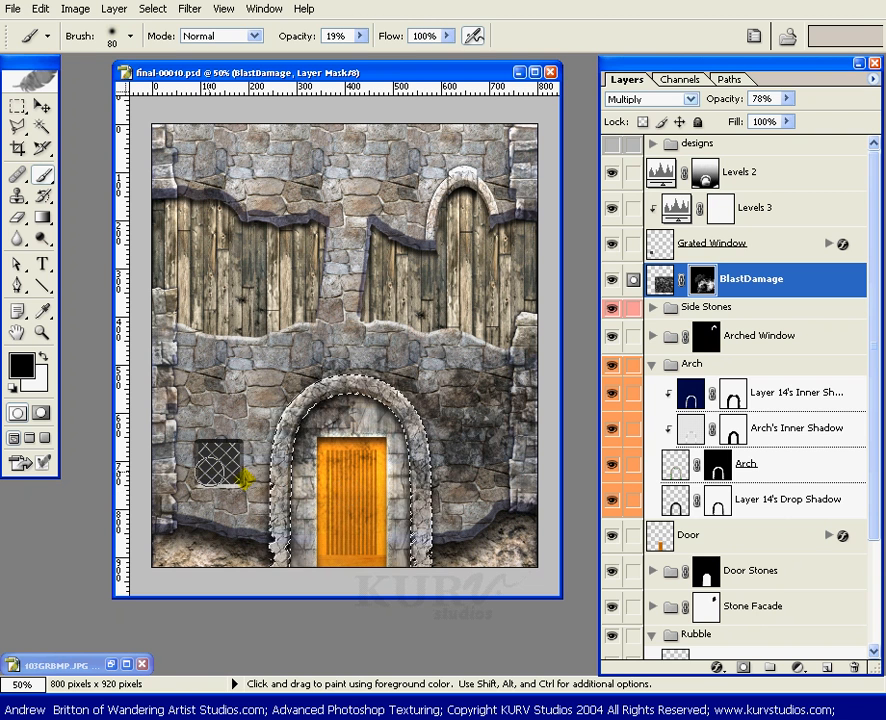
Step: Load the Grated Window layer's outline as a selection and draw a reversed vertical gradient through it on the BlastDamage mask
ctrl+click(700, 245)
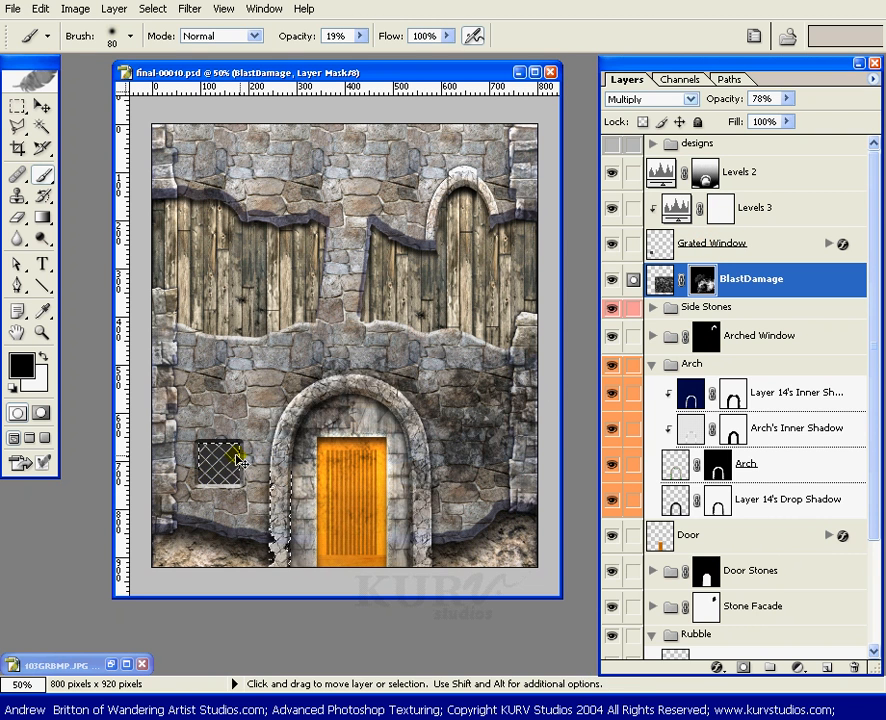
key(g)
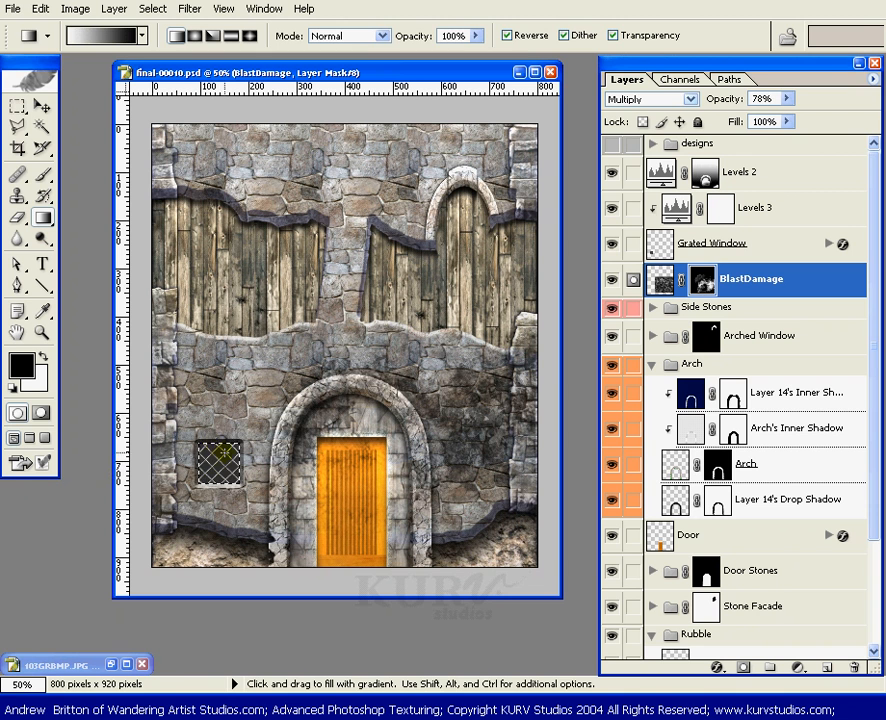
drag(220, 453, 220, 485)
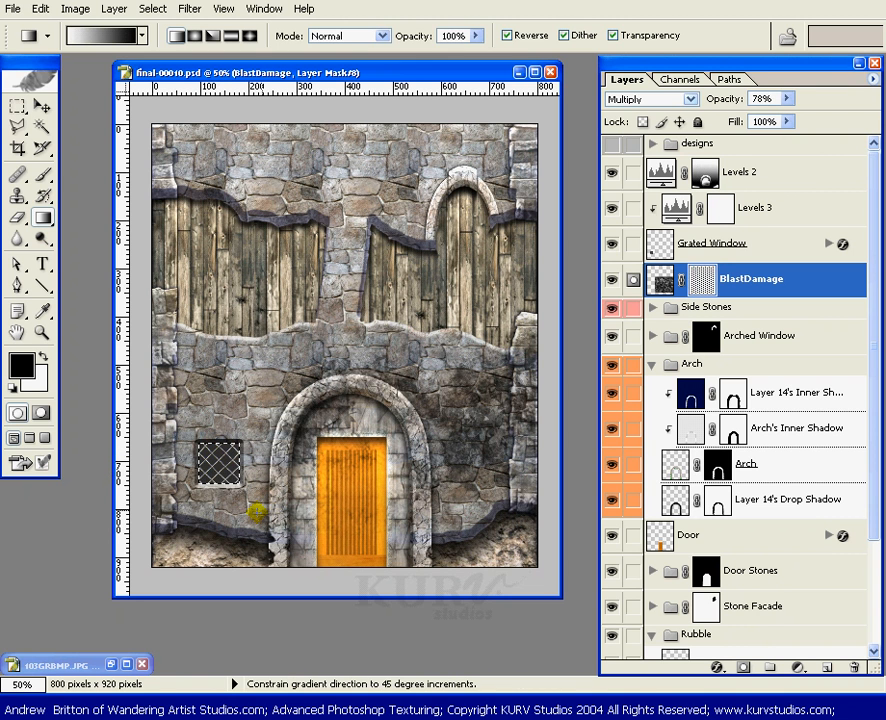
Step: Fill the selected window grate on the Levels 2 mask with a reversed linear gradient, white at its base fading to black upward
click(705, 180)
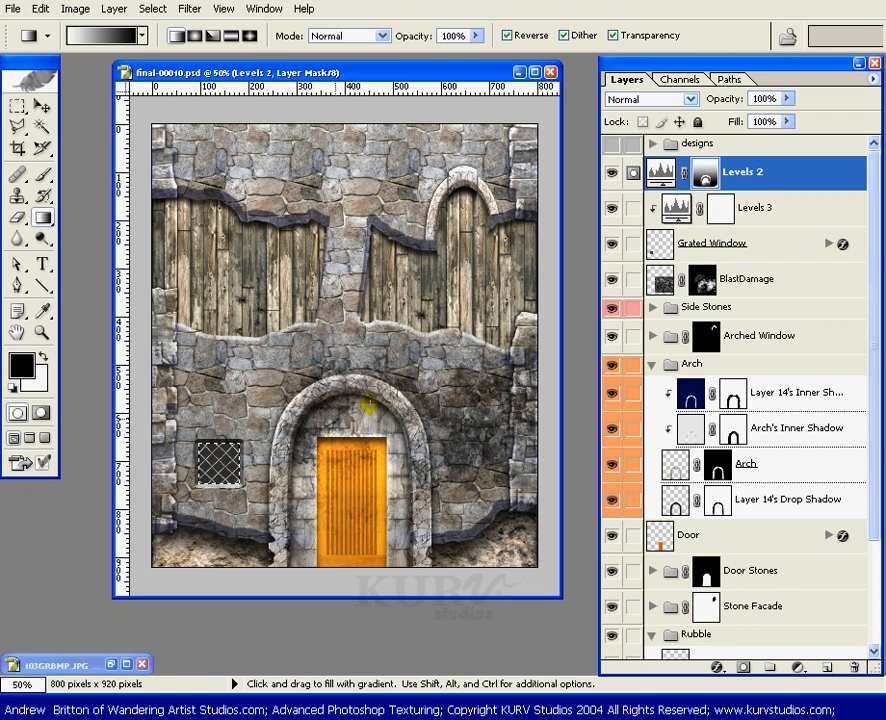
drag(213, 453, 236, 503)
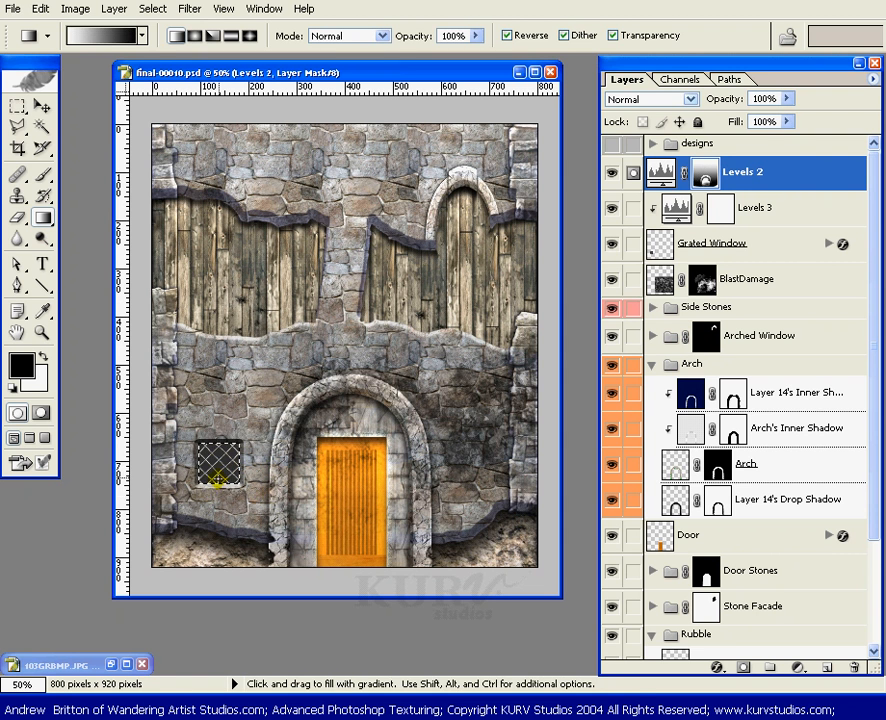
drag(215, 480, 277, 447)
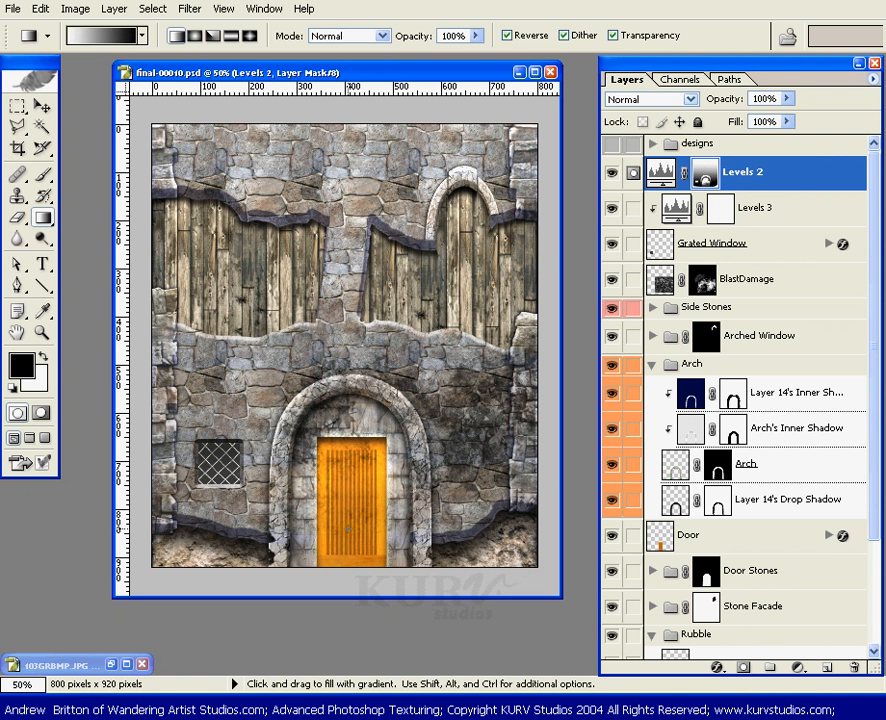
Step: Toggle the Levels 2 adjustment off and on to compare the wall's lighting with and without it
click(612, 174)
click(611, 174)
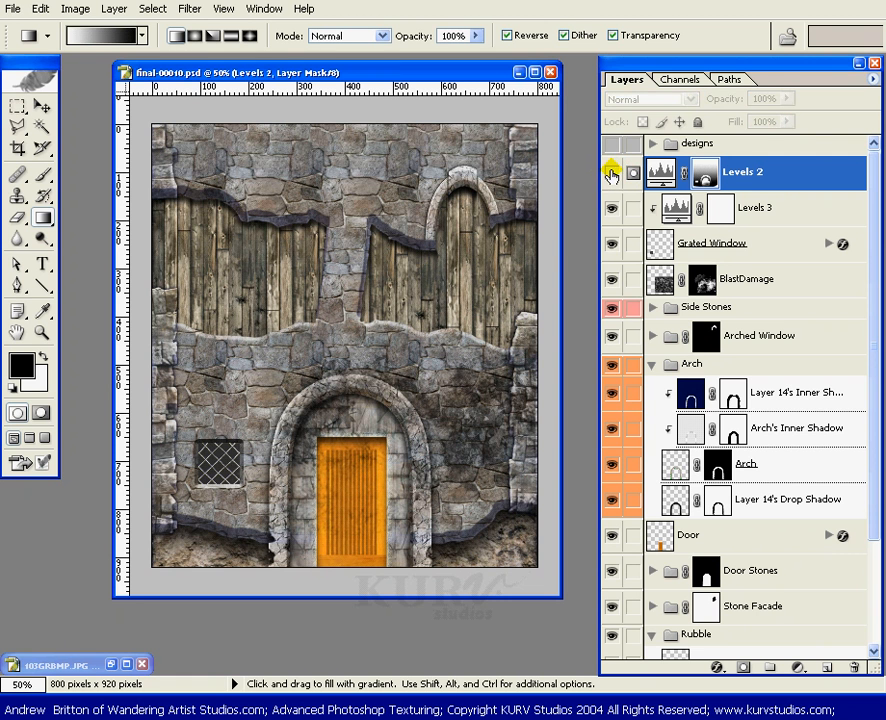
click(611, 174)
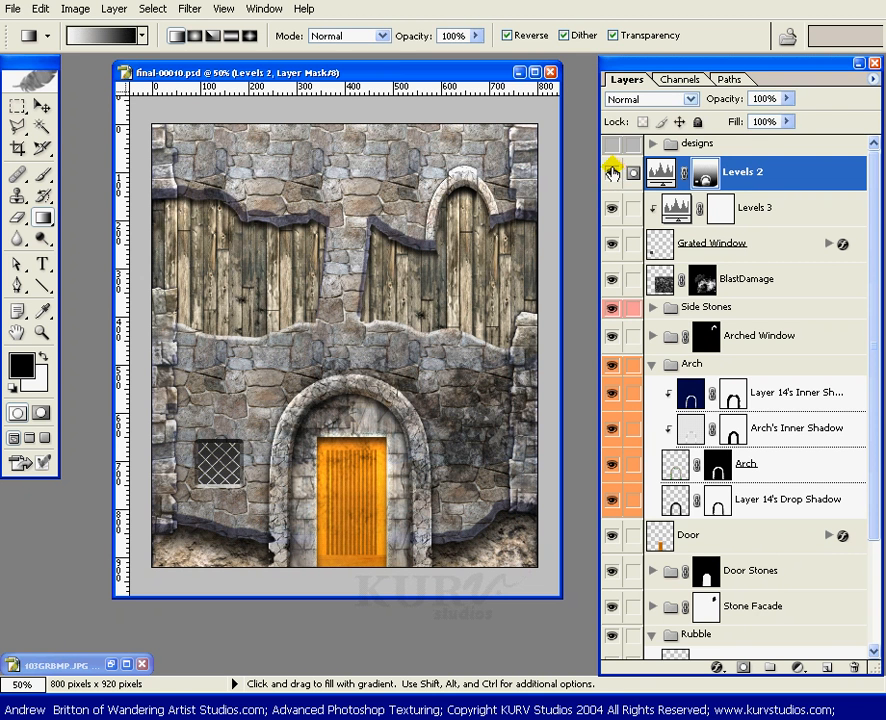
click(612, 174)
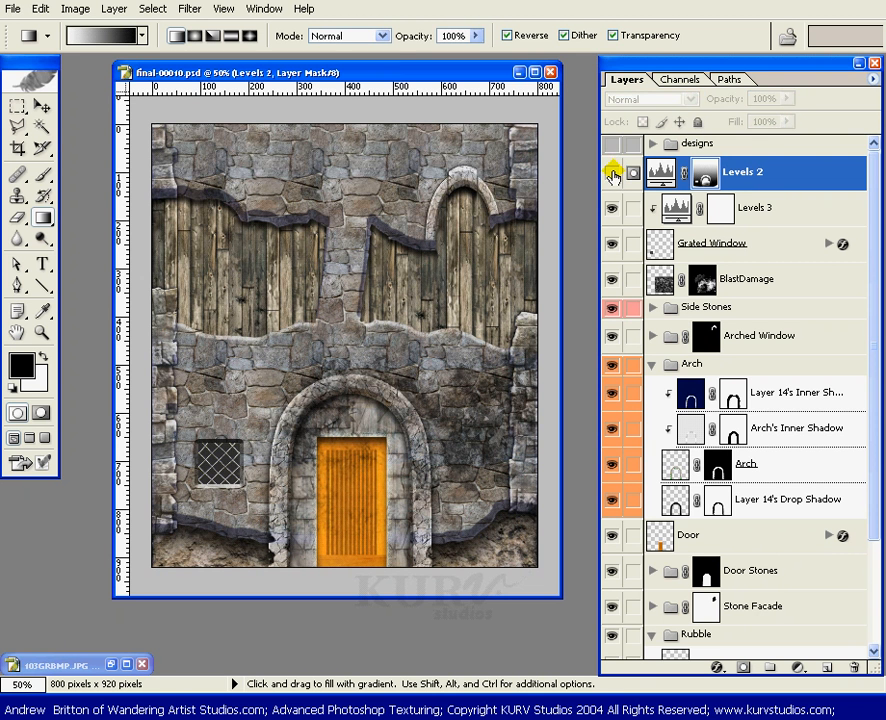
click(612, 174)
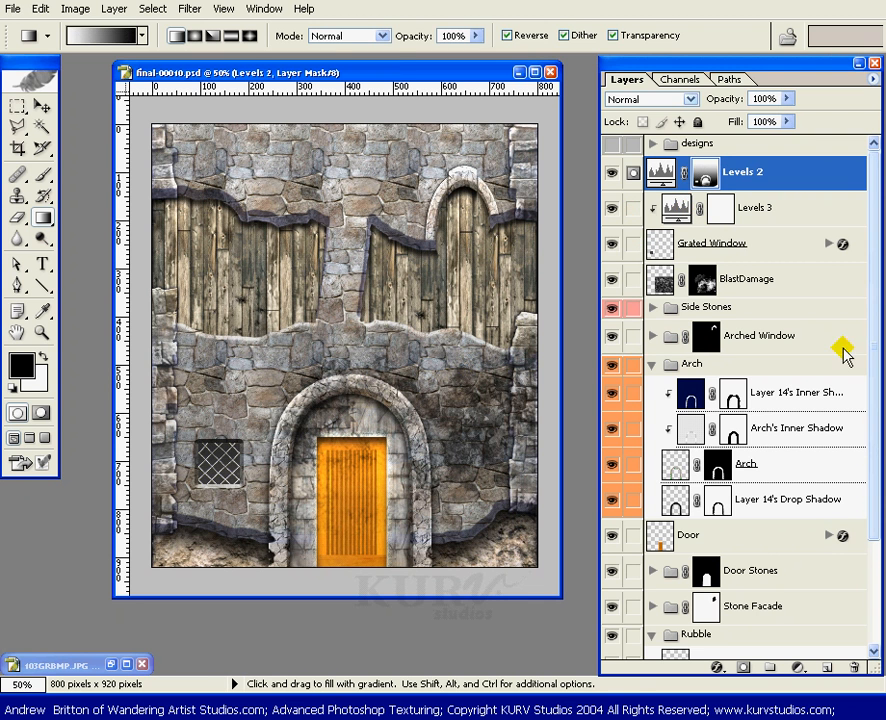
Step: Load the Side Stones layer's outline as a selection and subtract the upper stones, leaving only the lower side columns selected
drag(874, 316, 874, 385)
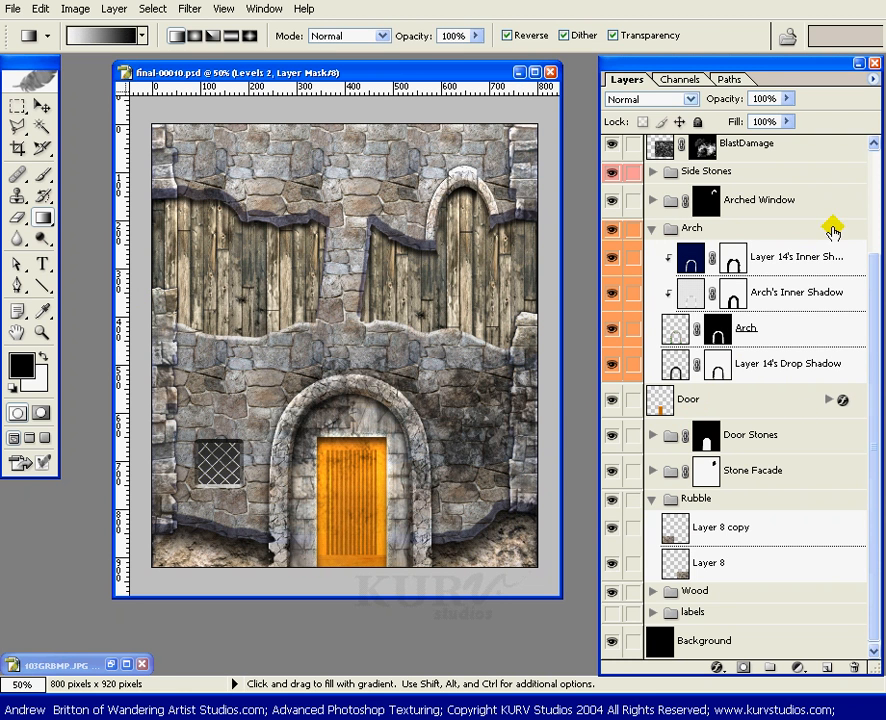
click(651, 172)
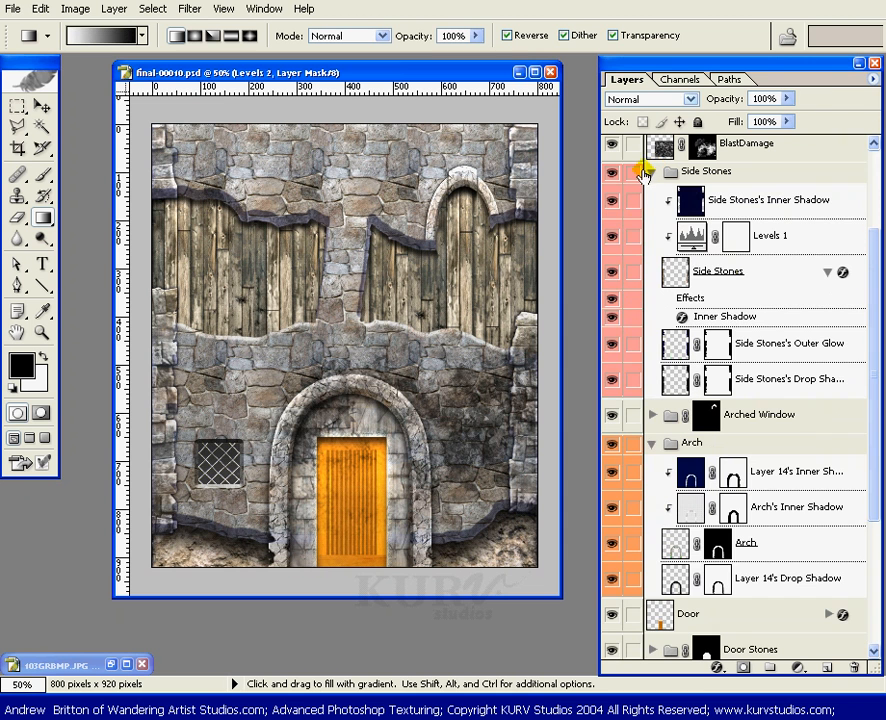
ctrl+click(674, 271)
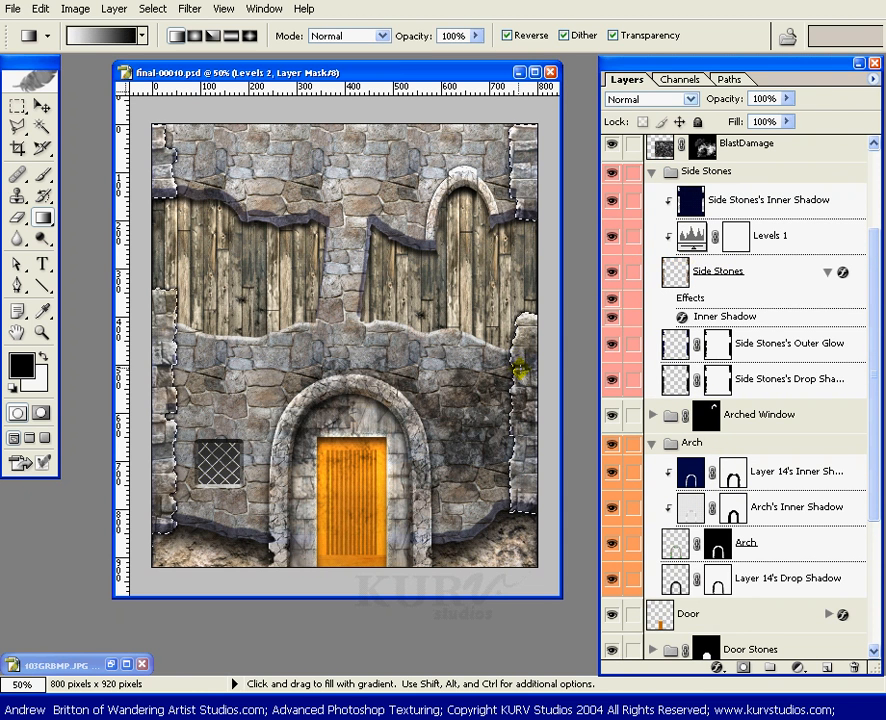
key(b)
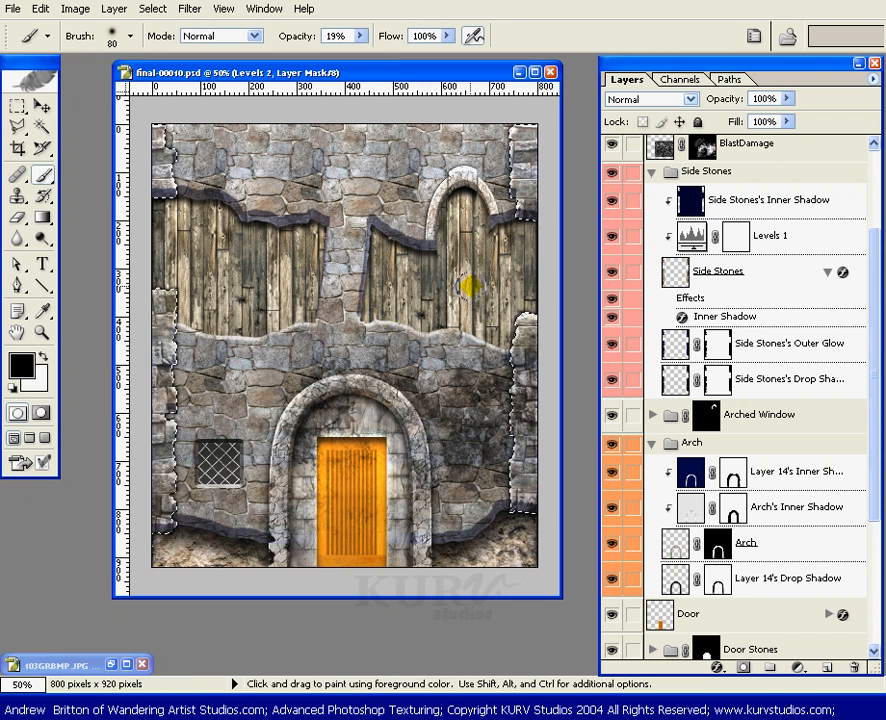
key(m)
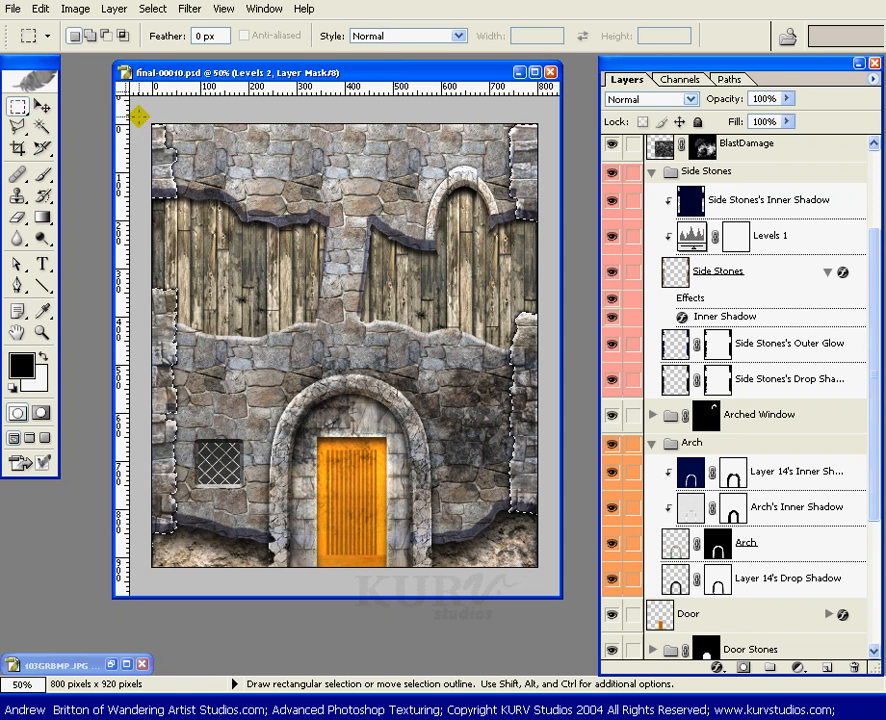
key(alt)
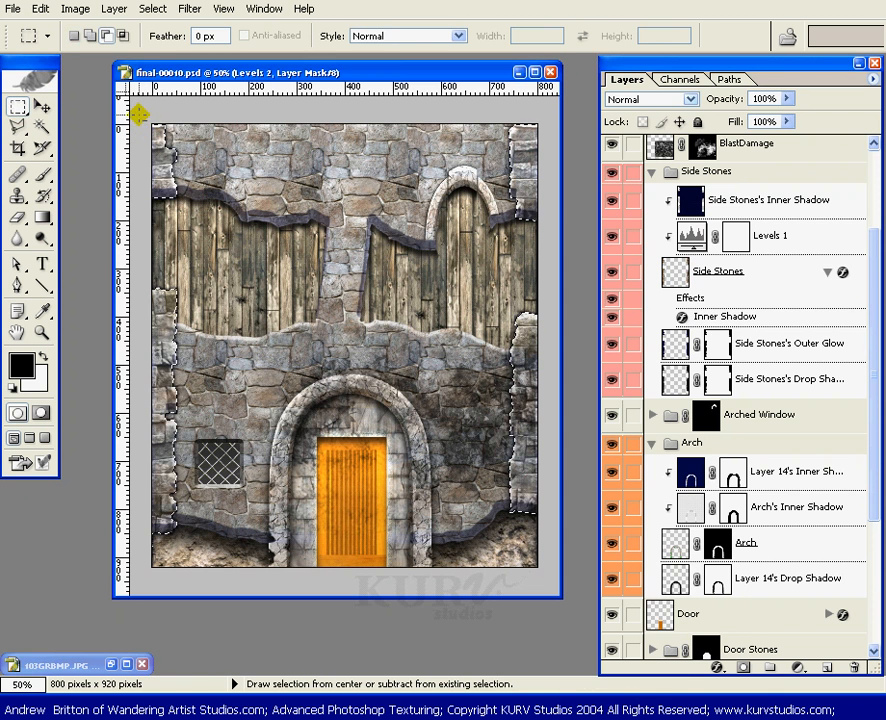
drag(199, 201, 565, 249)
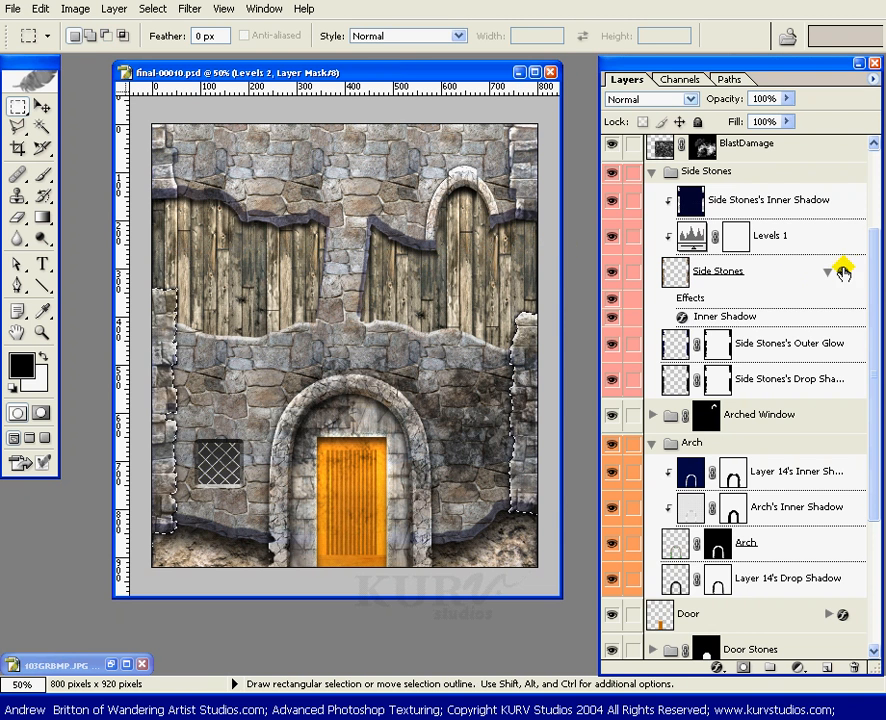
Step: Draw a reversed vertical linear gradient through the selected lower side stones on the Levels 2 mask, then deselect
drag(877, 280, 877, 218)
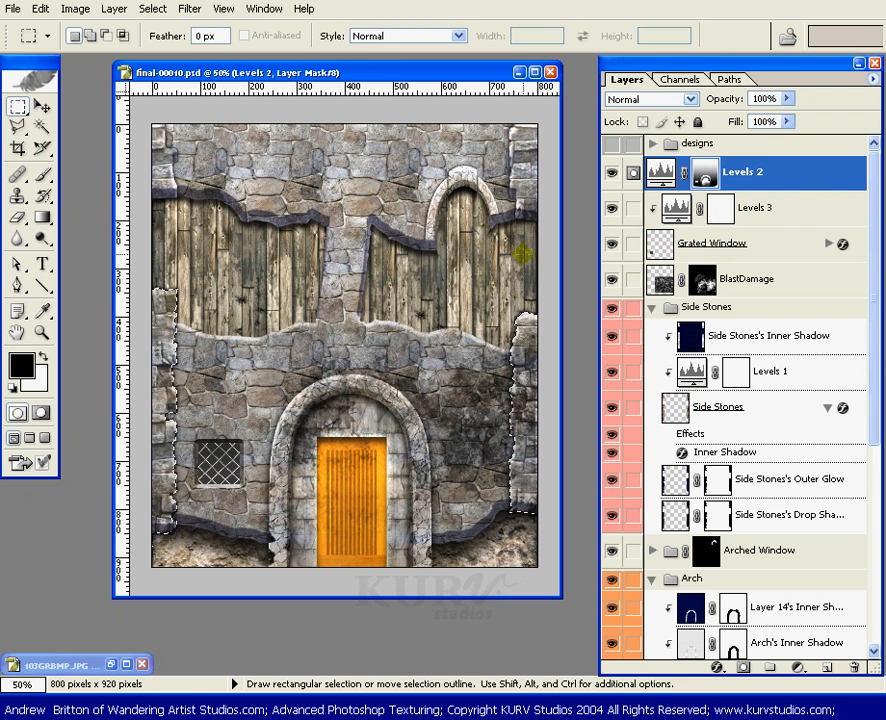
key(g)
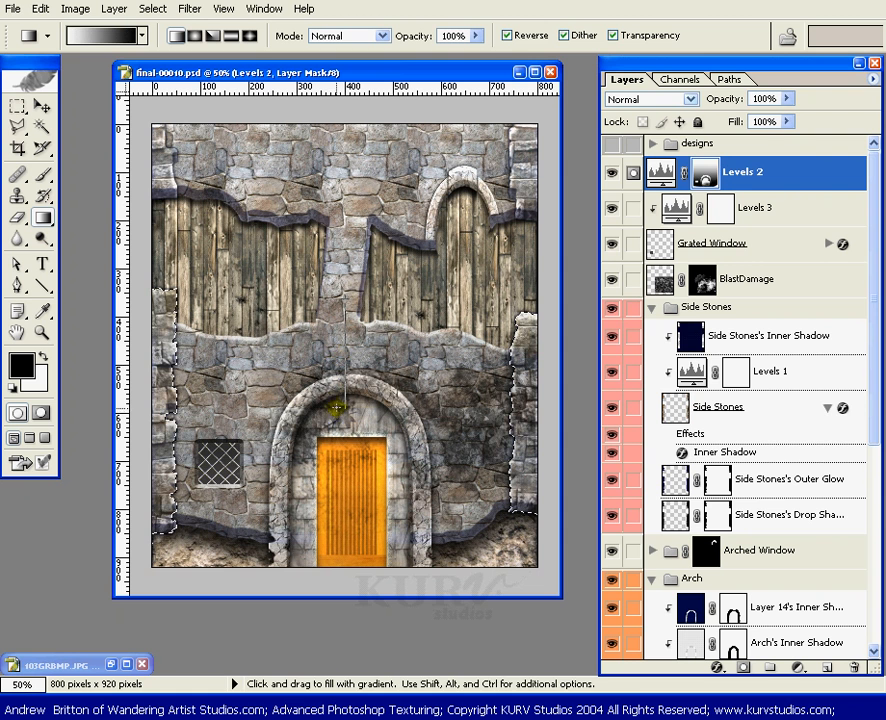
key(shift)
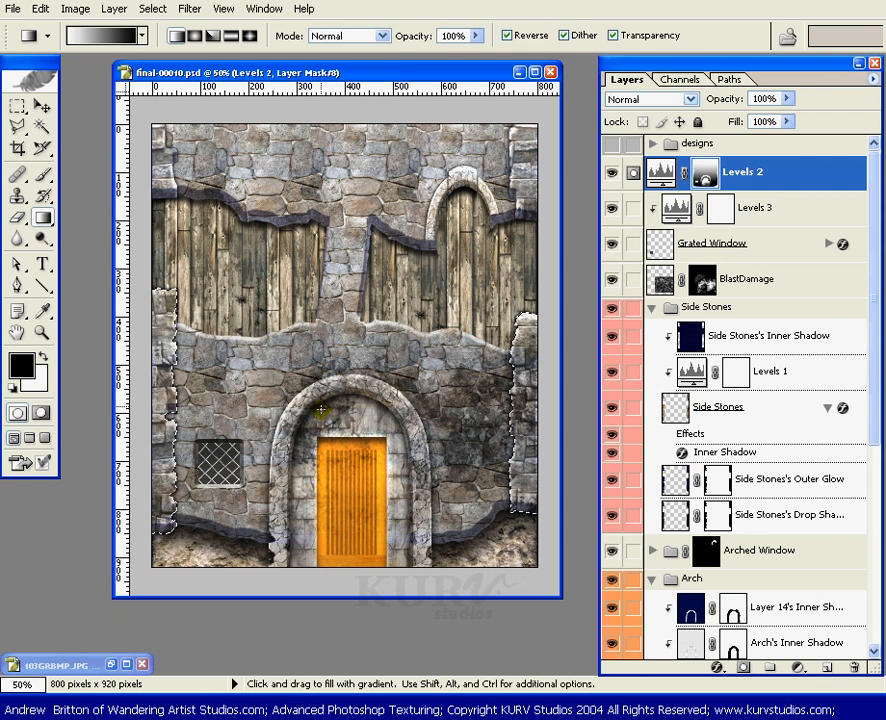
key(ctrl)
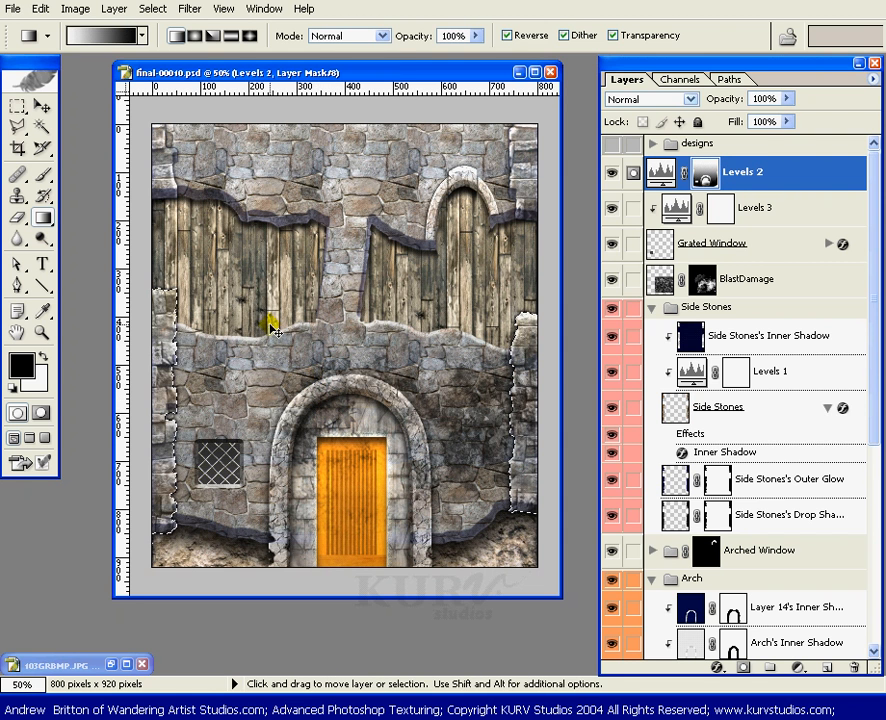
key(shift)
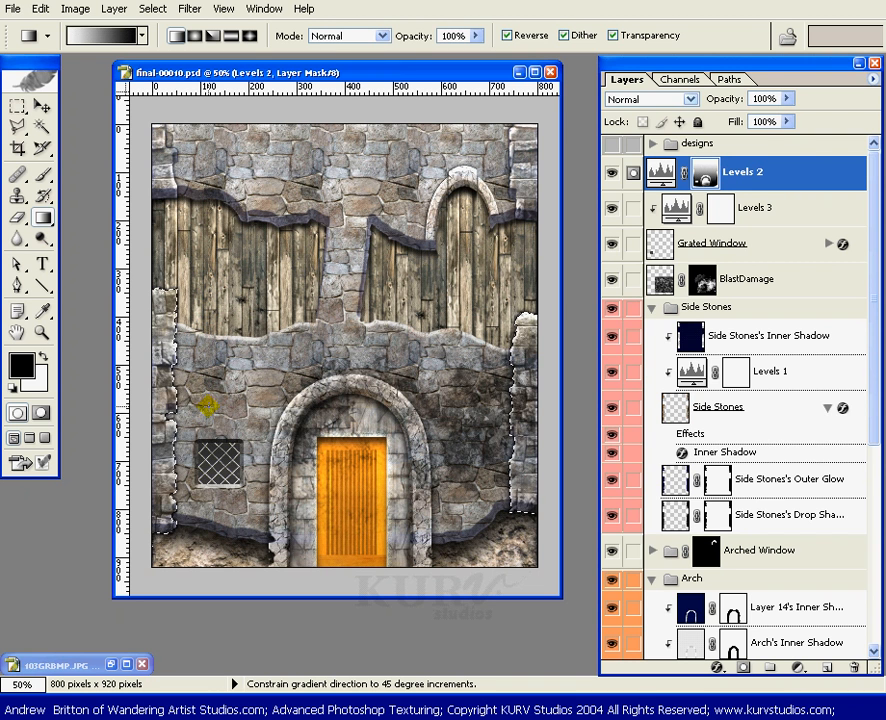
key(ctrl+d)
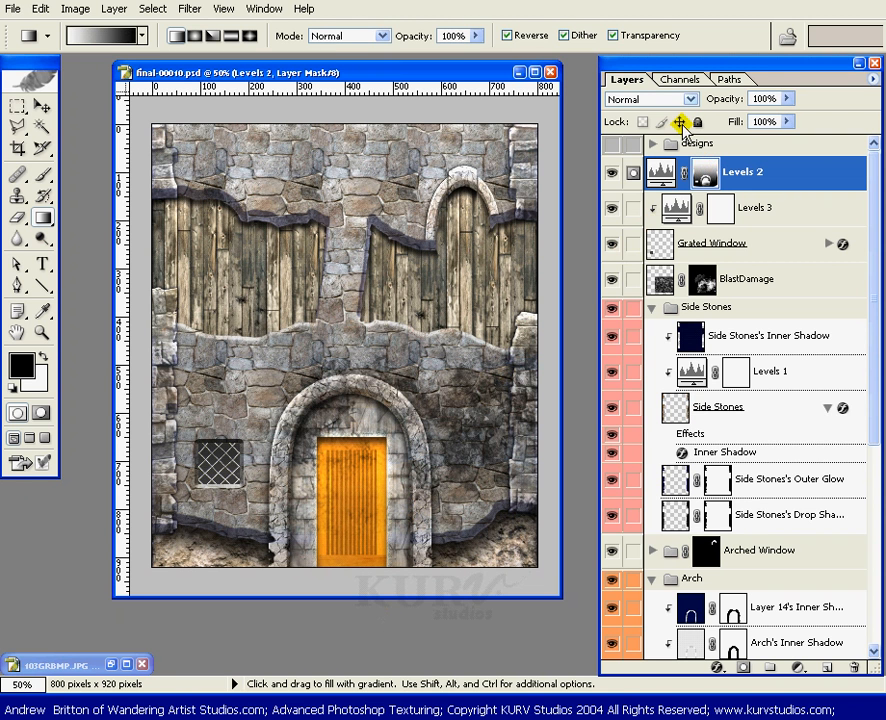
Step: Paint black on the Levels 2 mask over the wood beneath the arched window's crown with a size 30 brush at 19% opacity
key(b)
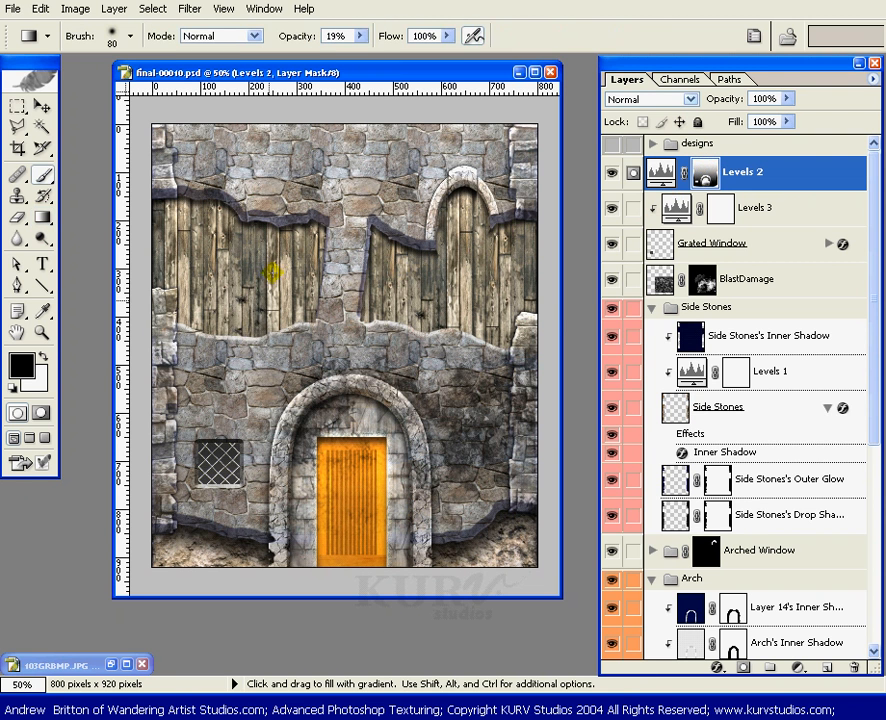
key(bracketleft)
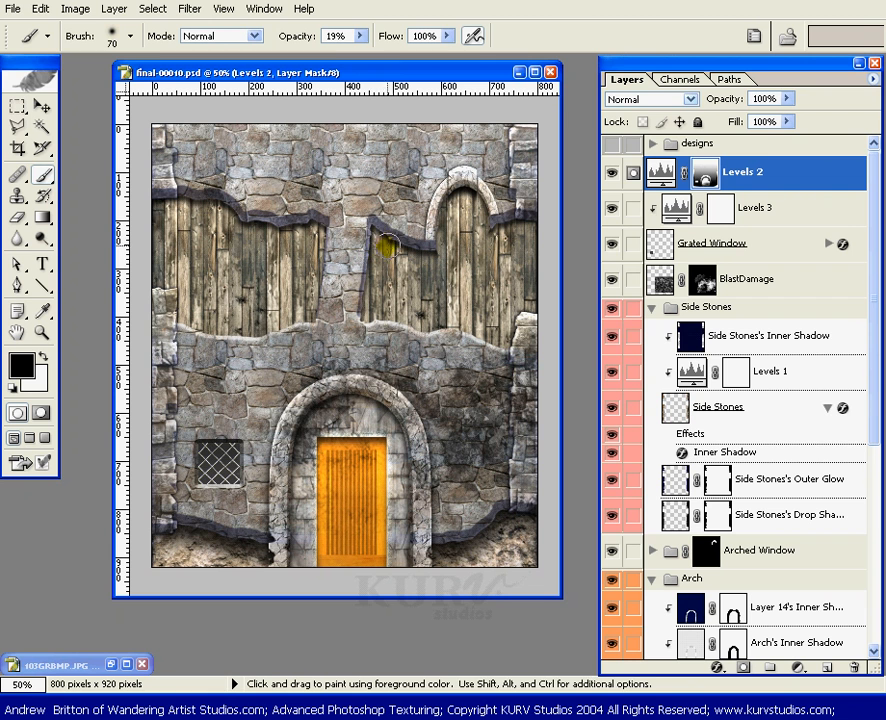
key(bracketleft)
key(bracketleft)
key(bracketleft)
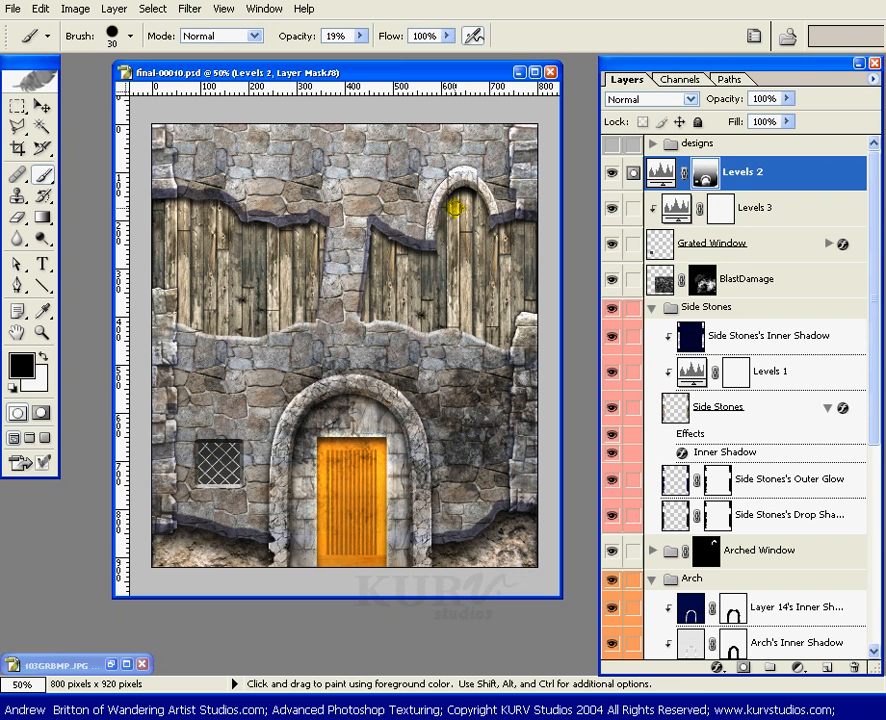
drag(458, 203, 457, 191)
Step: Paint black on the Levels 2 mask along the wood beneath the left broken stone edge, using a size 50 brush at 100% opacity
drag(361, 36, 472, 56)
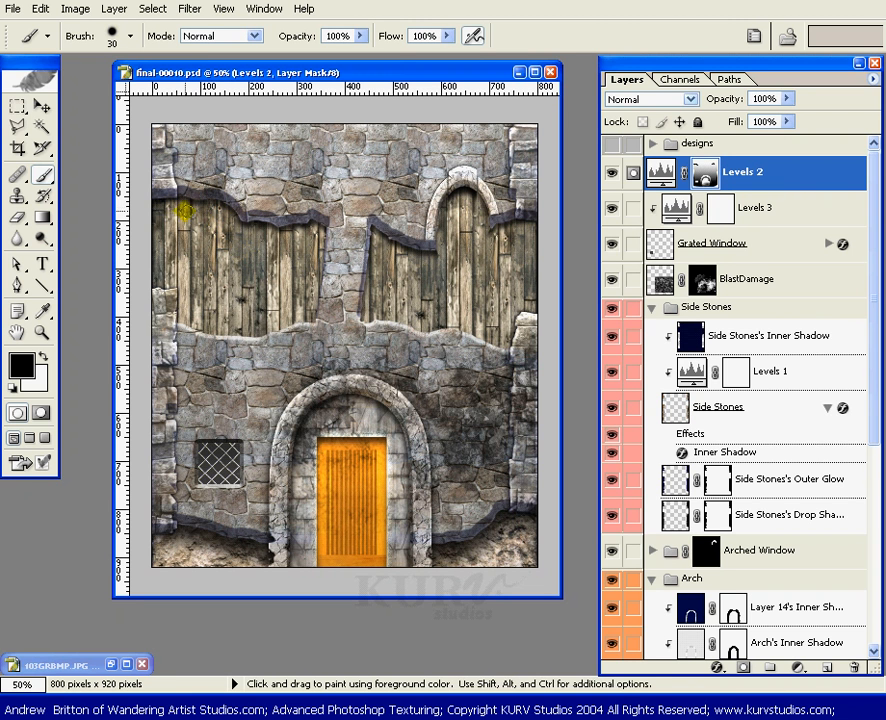
key(bracketright)
key(bracketright)
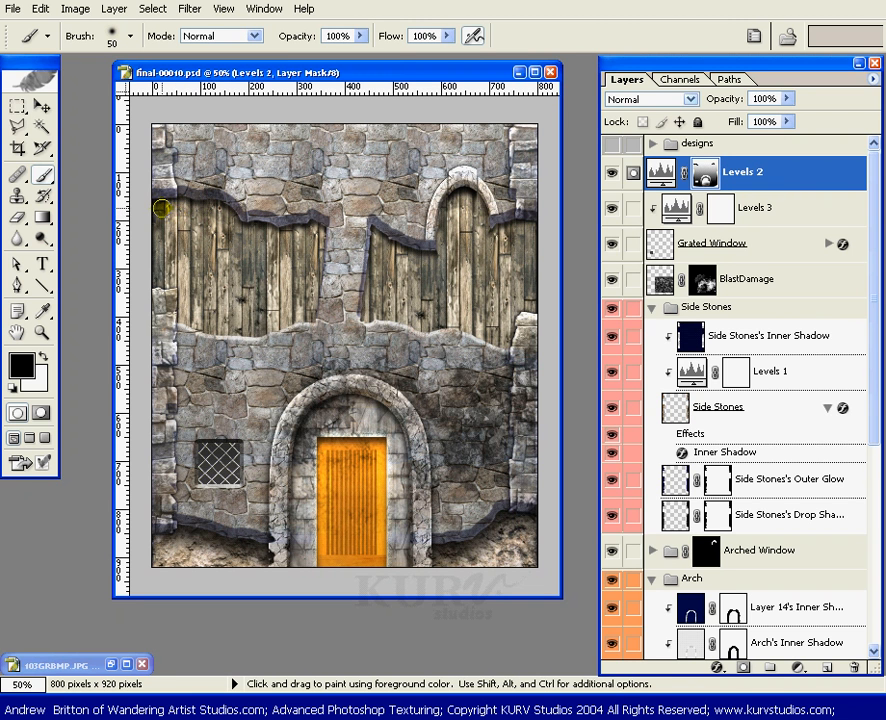
drag(240, 233, 318, 231)
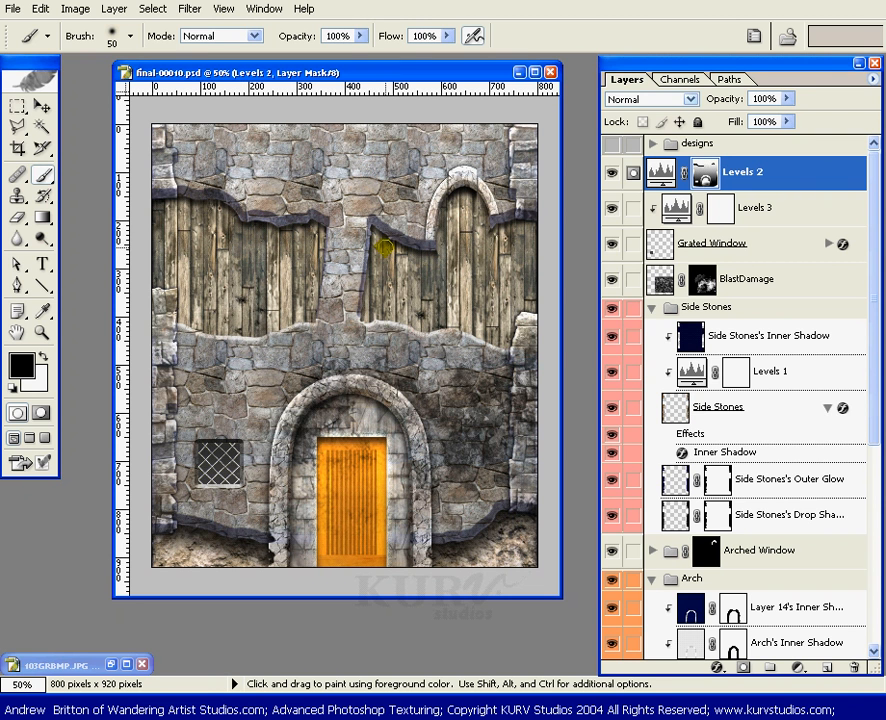
Step: Paint black on the Levels 2 mask along the wood beneath the right broken stone edge with a size 40 brush
key(bracketleft)
key(bracketright)
key(bracketright)
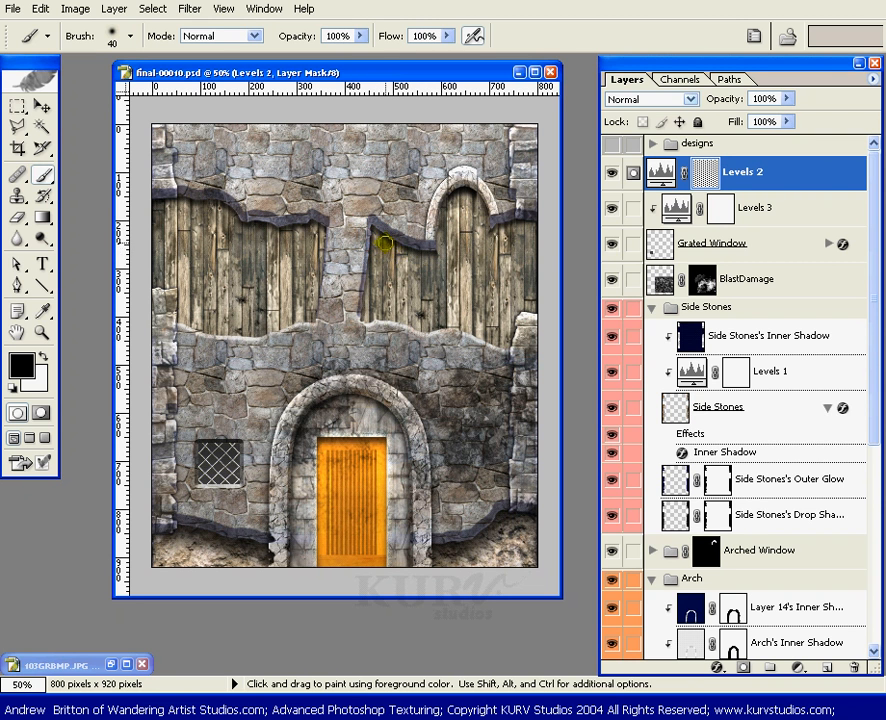
click(492, 239)
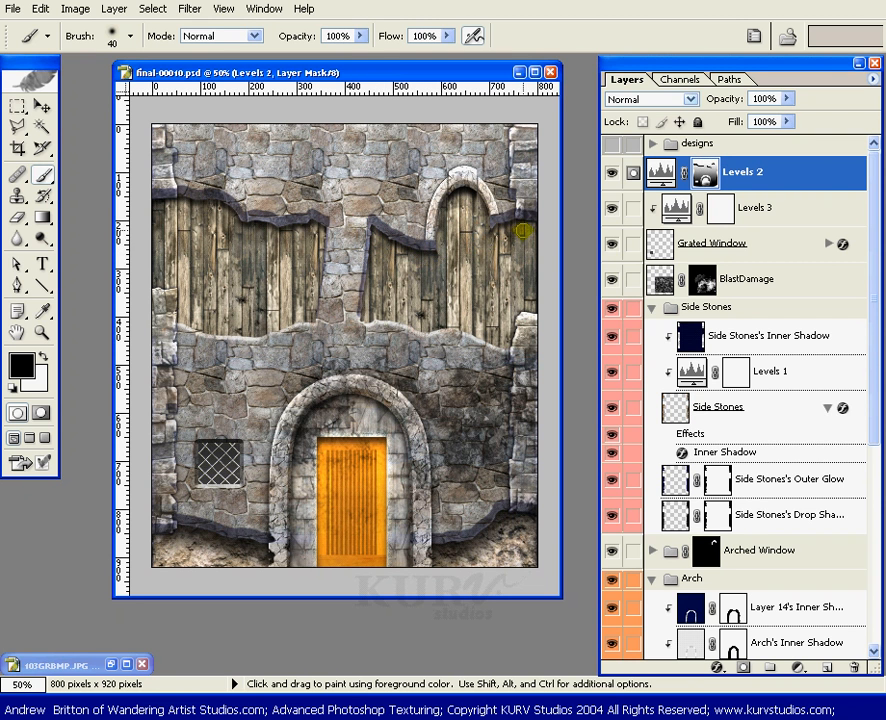
key(bracketright)
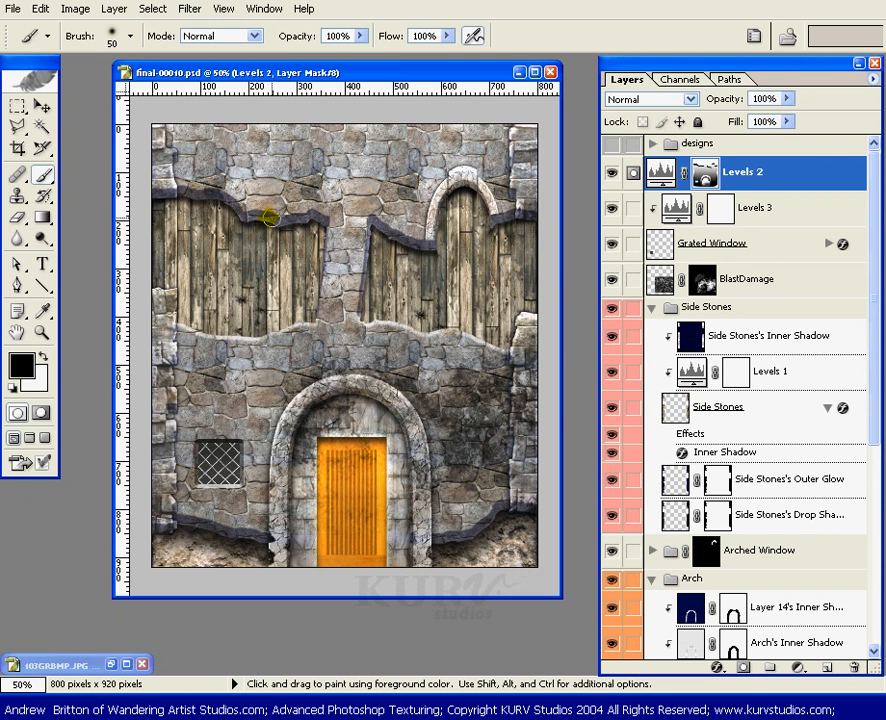
key(v)
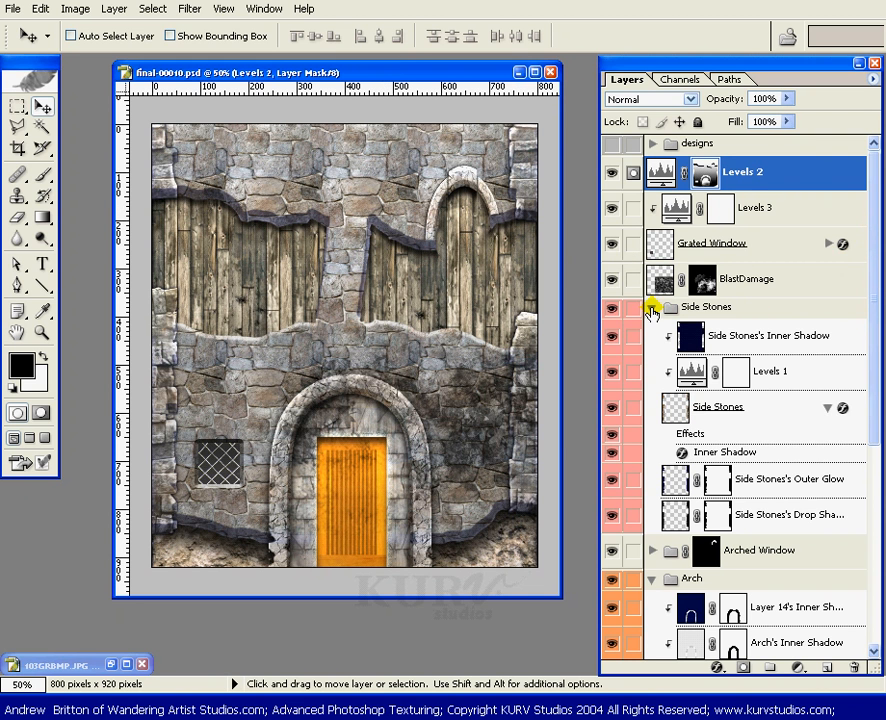
Step: In the Stone Facade group, make the Stone Facade copy 4 mask active and load its Inner Shadow layer's outline as a selection
drag(874, 273, 858, 482)
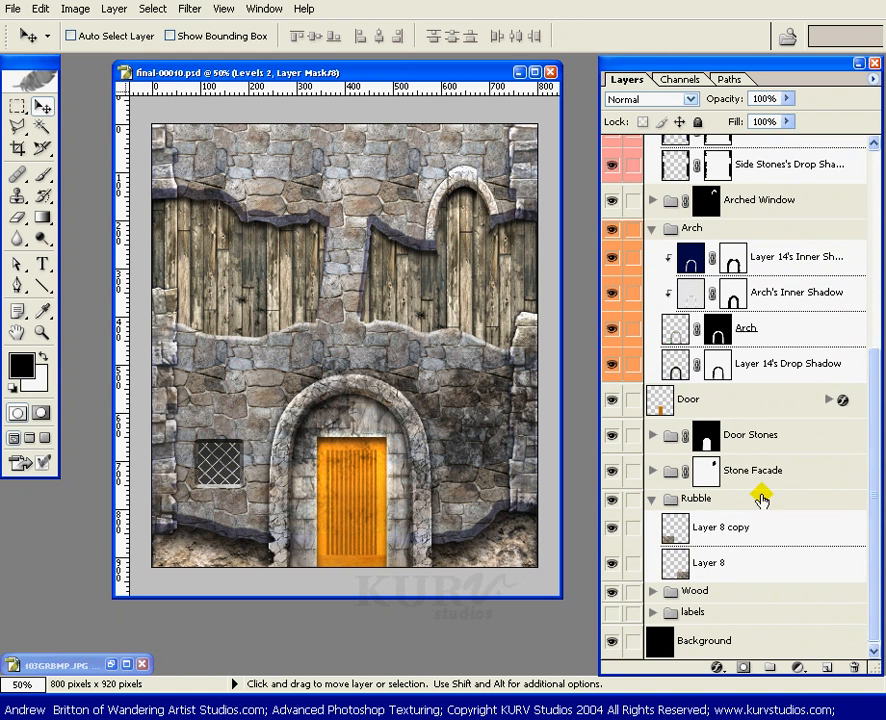
click(652, 470)
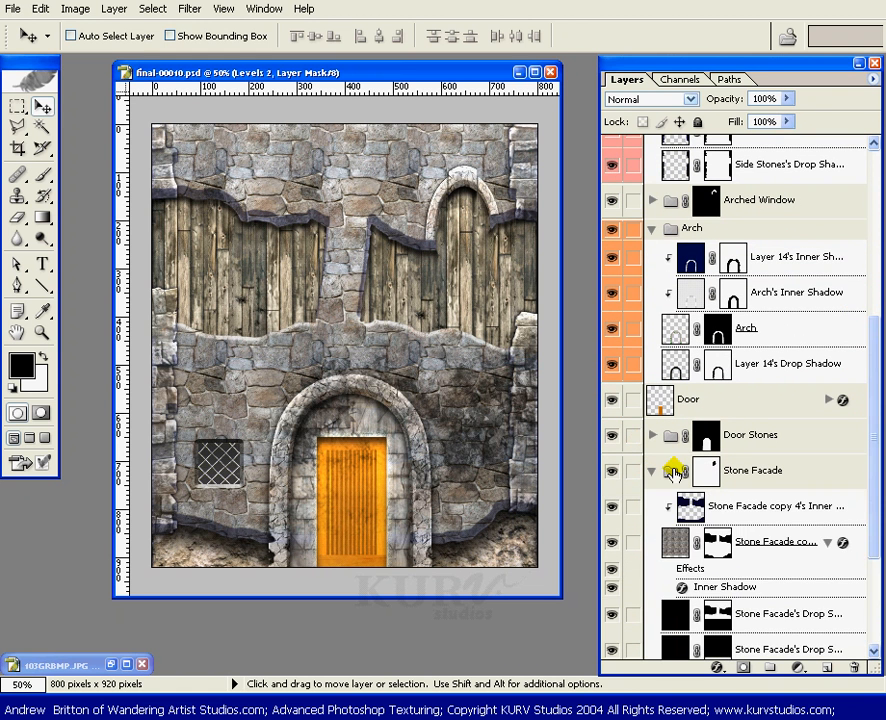
drag(872, 386, 862, 463)
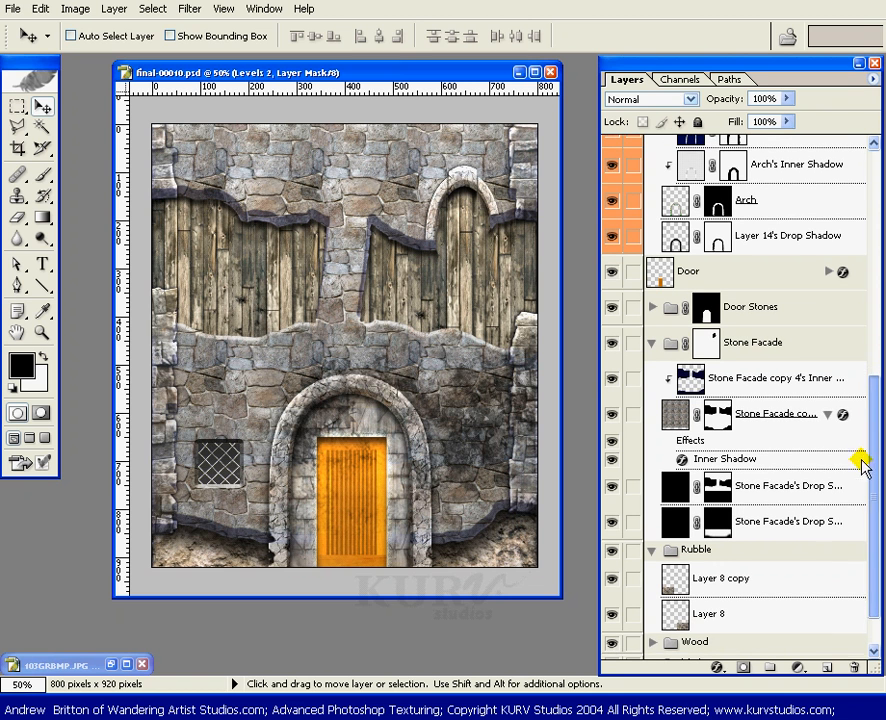
click(826, 410)
key(w)
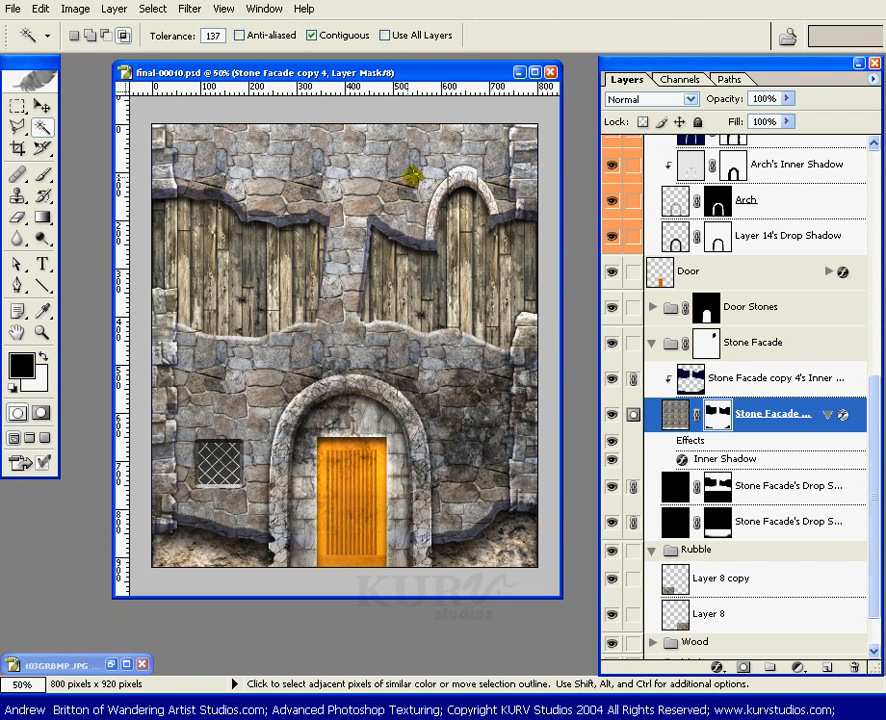
key(v)
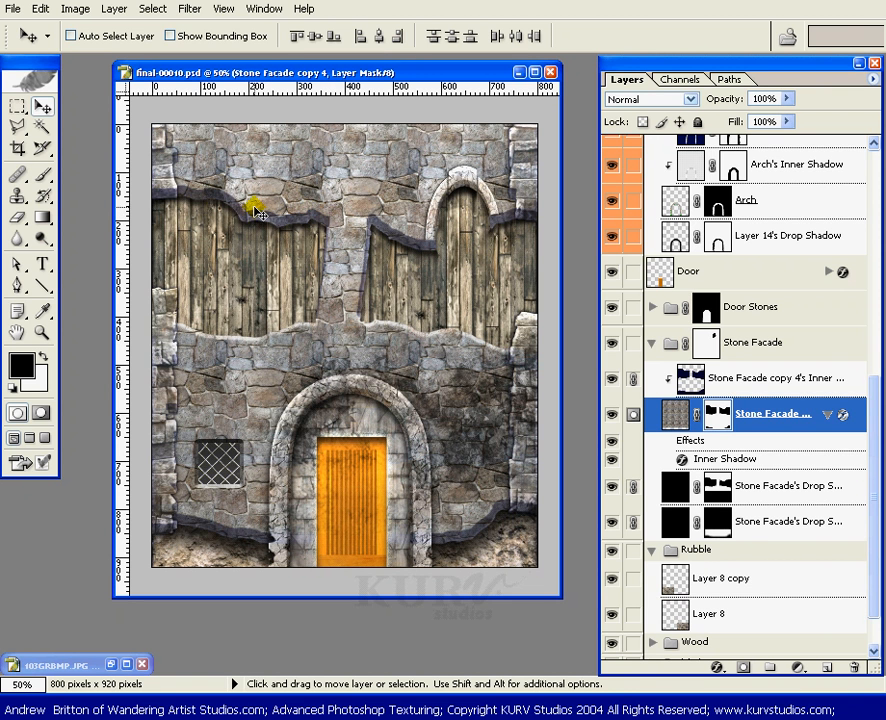
ctrl+click(740, 377)
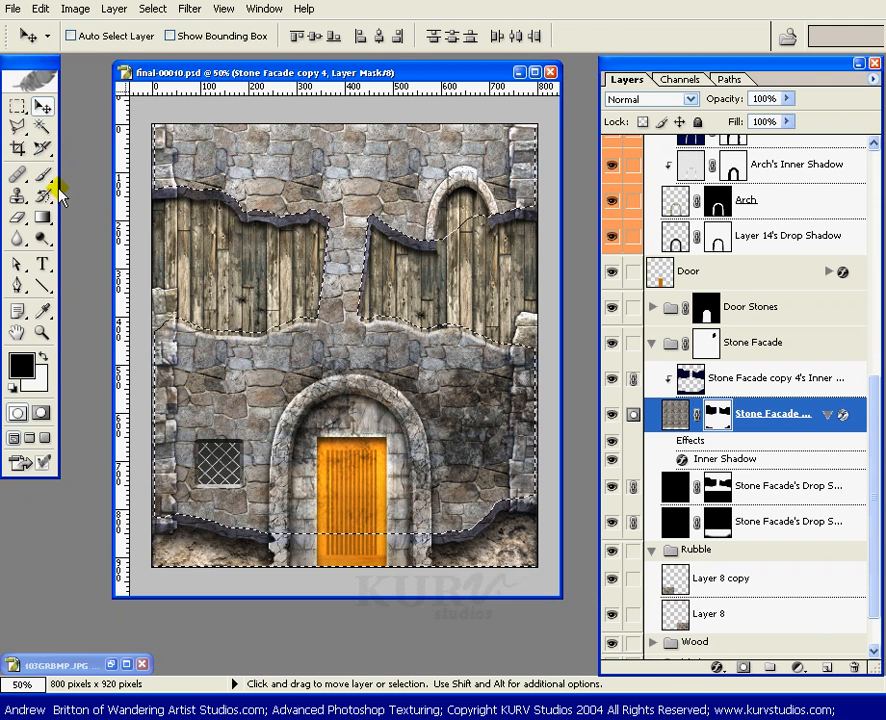
Step: Intersect the selection with the unmasked area of Stone Facade copy 4 using the Magic Wand at tolerance 137, displaying the mask overlay only temporarily
key(w)
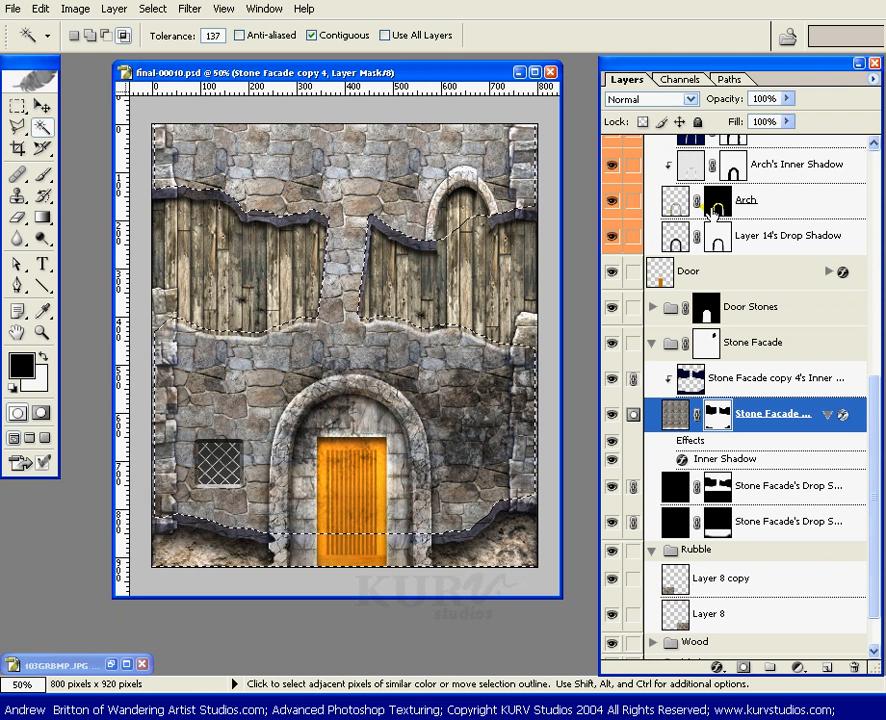
click(684, 80)
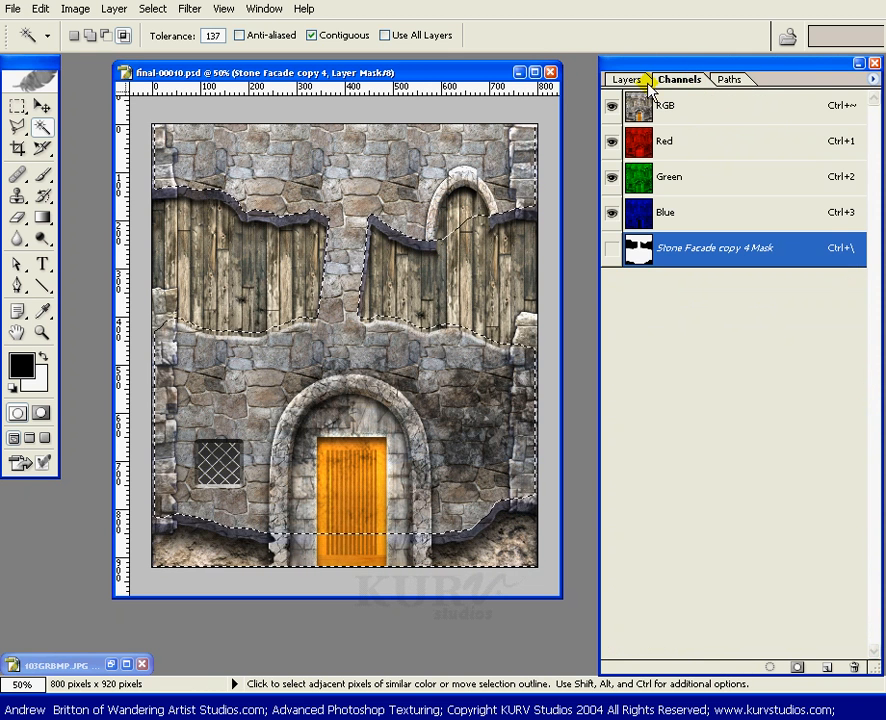
click(611, 250)
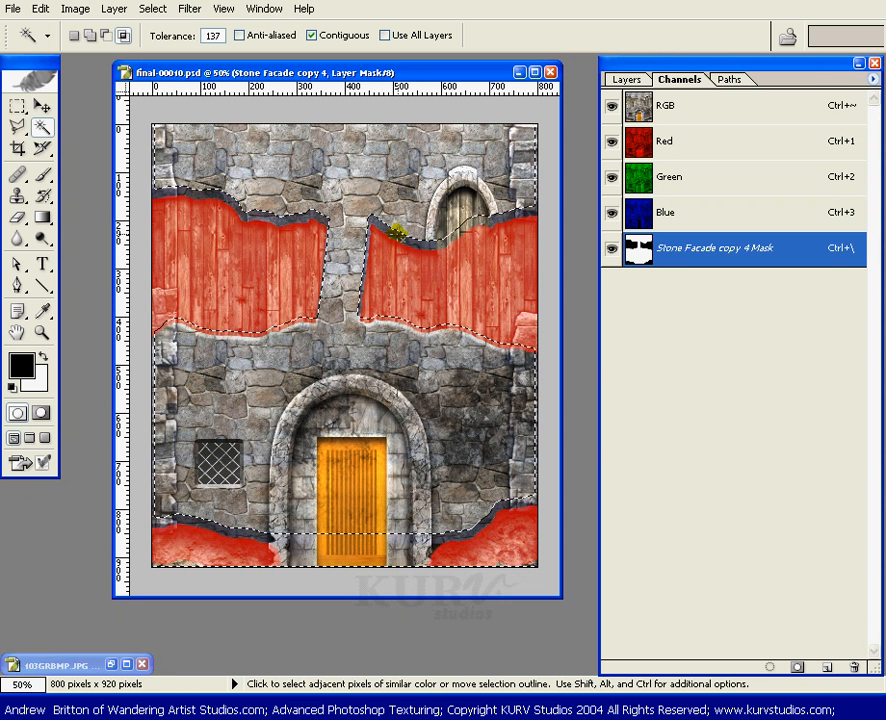
click(410, 232)
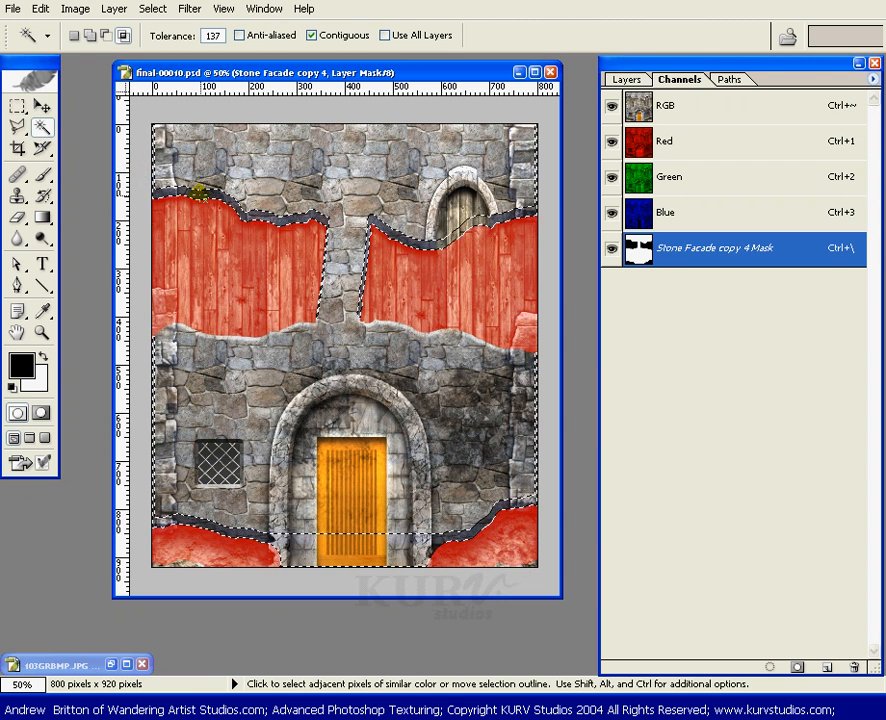
key(v)
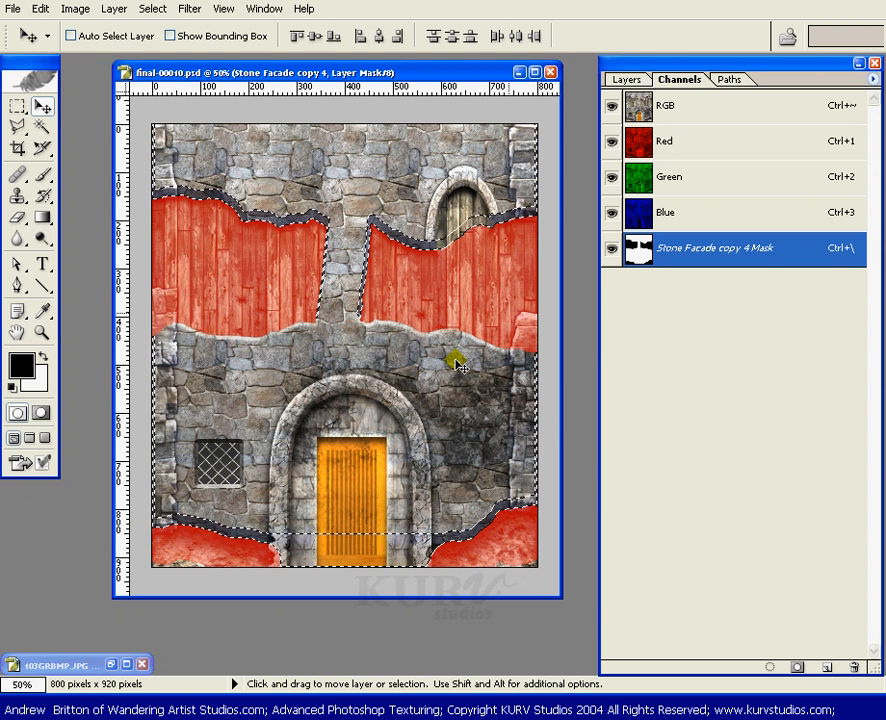
click(610, 250)
click(626, 79)
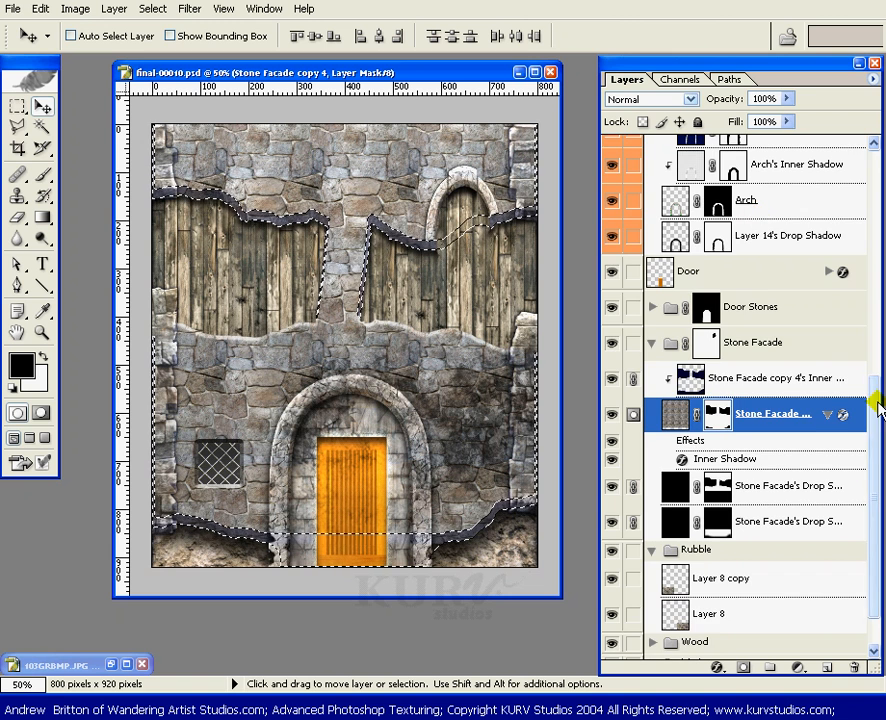
Step: Paint black on the Levels 2 mask over the selected broken stone edges with a size 90 brush at 100% opacity, and deselect
drag(878, 405, 874, 150)
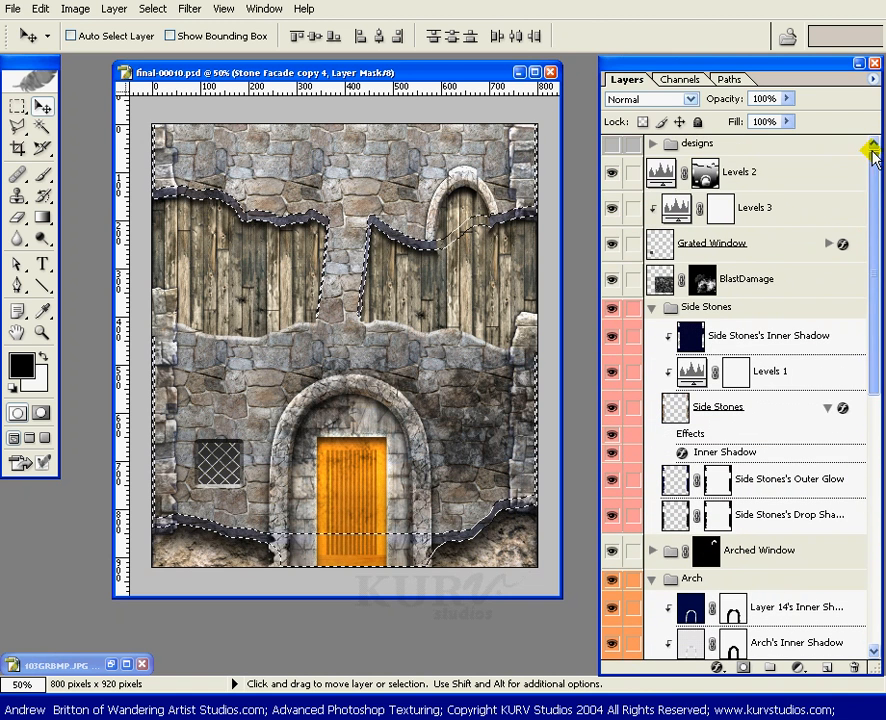
click(704, 172)
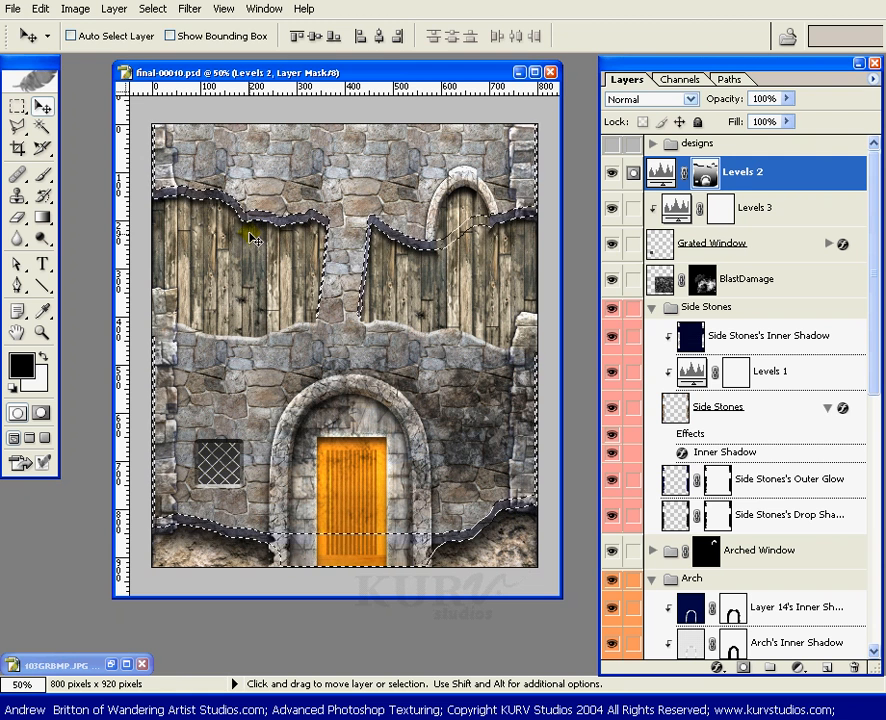
key(b)
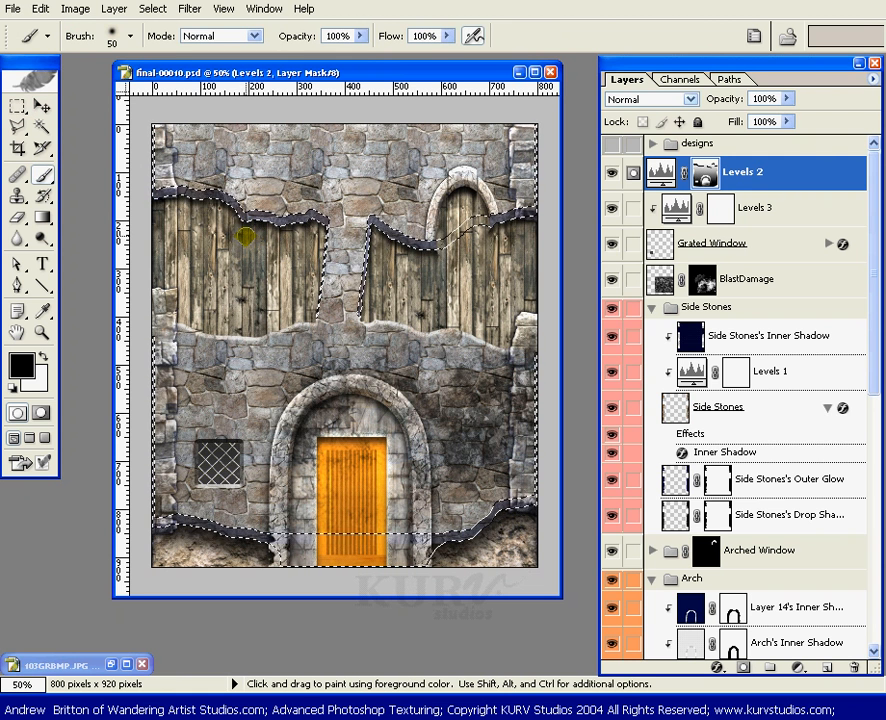
key(shift)
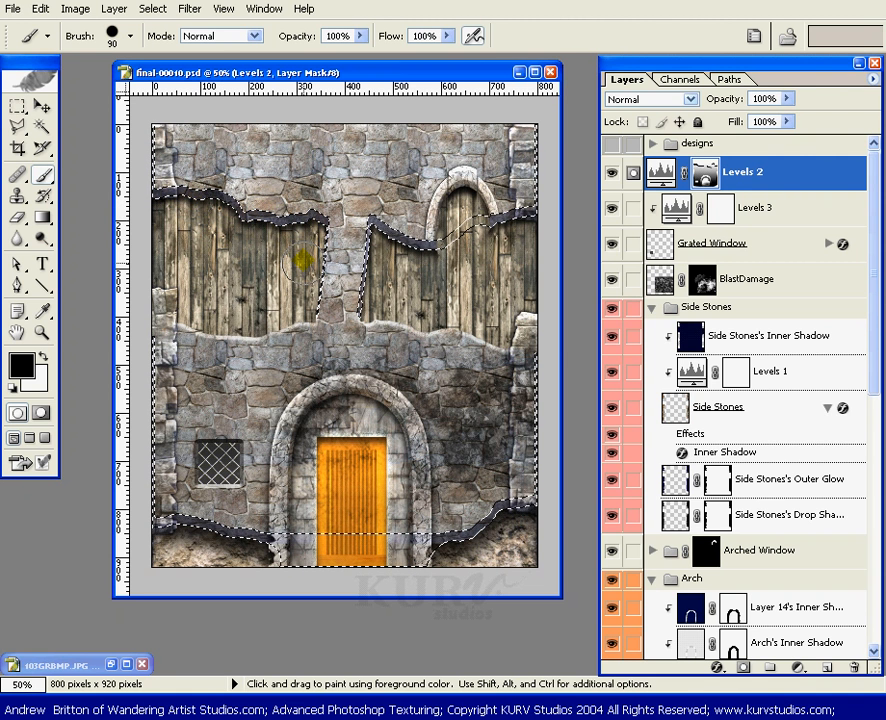
drag(320, 222, 393, 230)
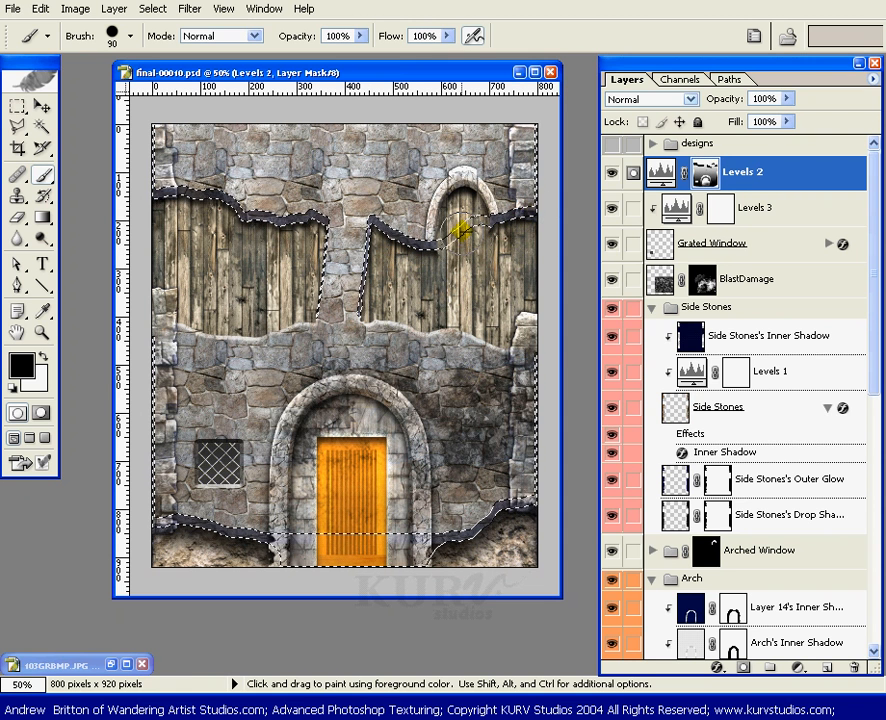
click(462, 240)
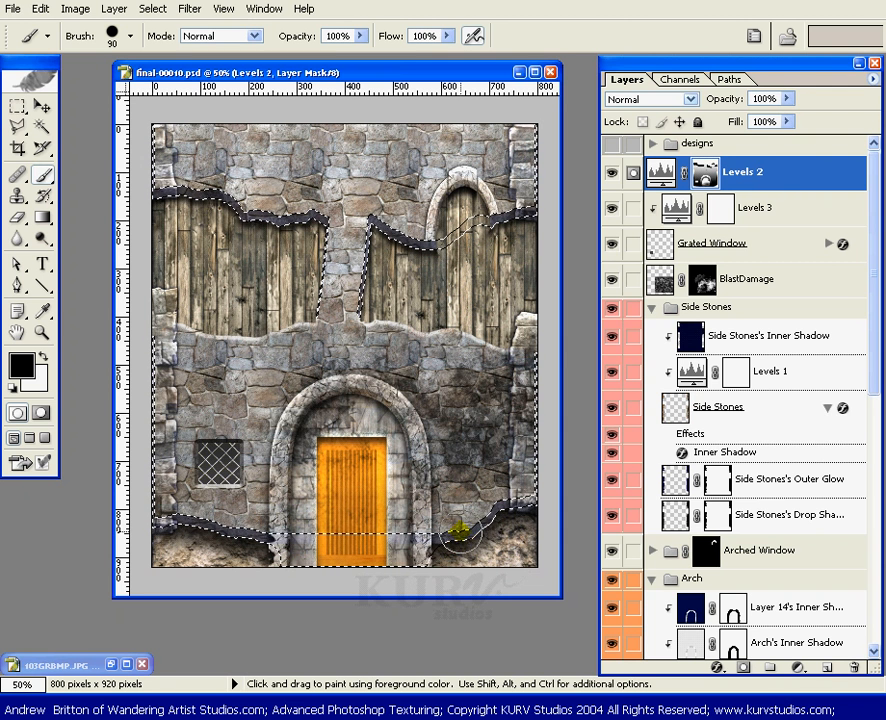
click(245, 524)
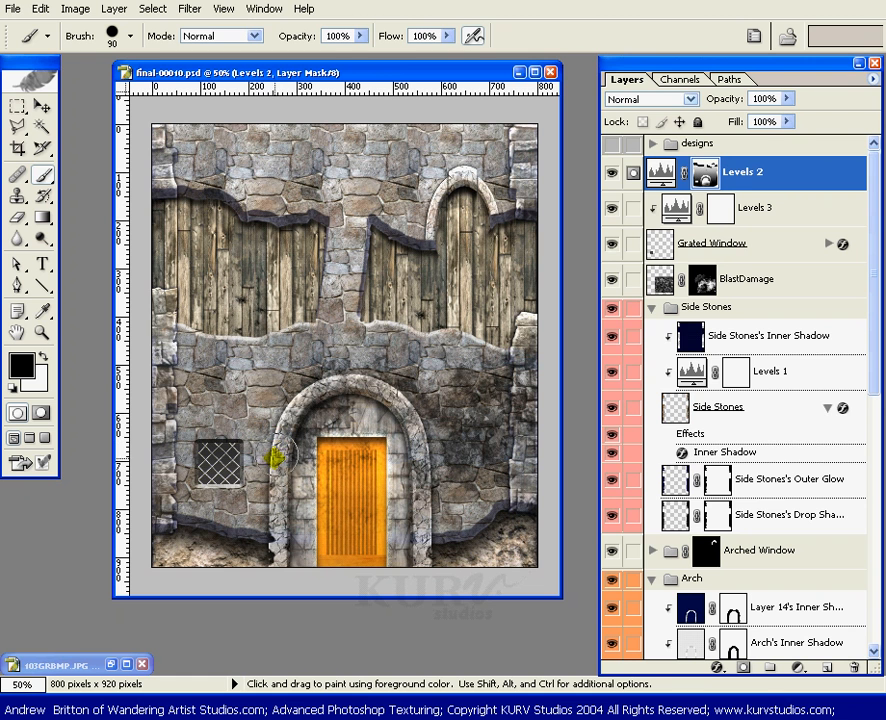
Step: Compare the wall with and without the Levels 2 adjustment by toggling that layer's visibility
click(613, 174)
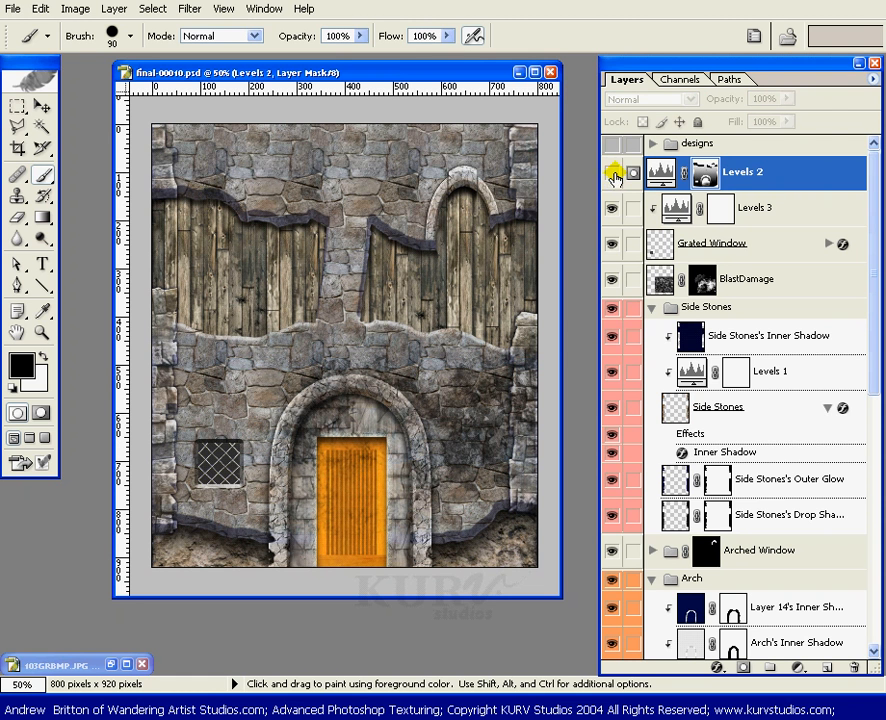
click(613, 177)
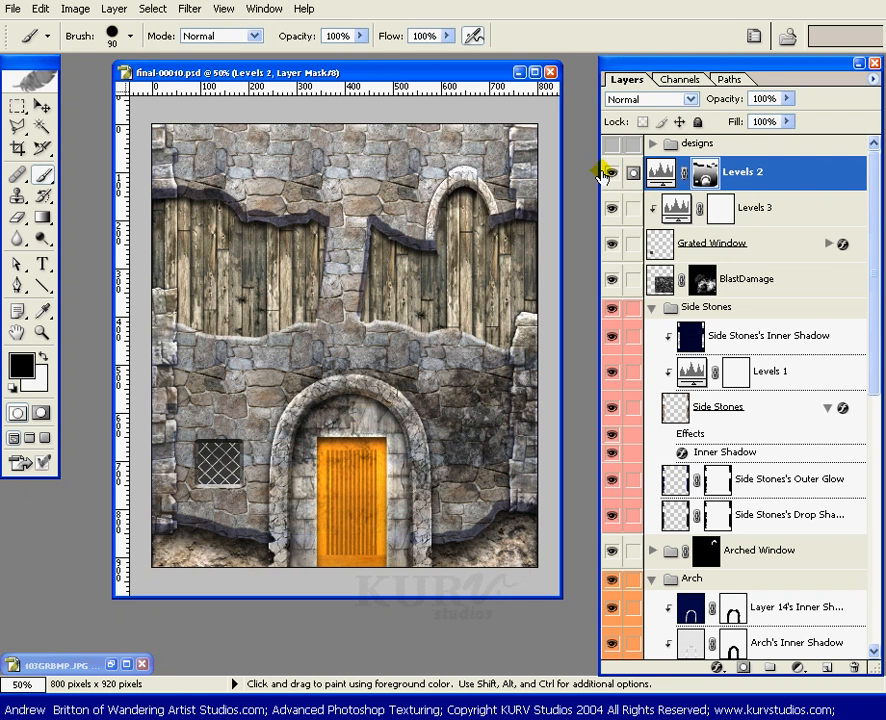
click(612, 176)
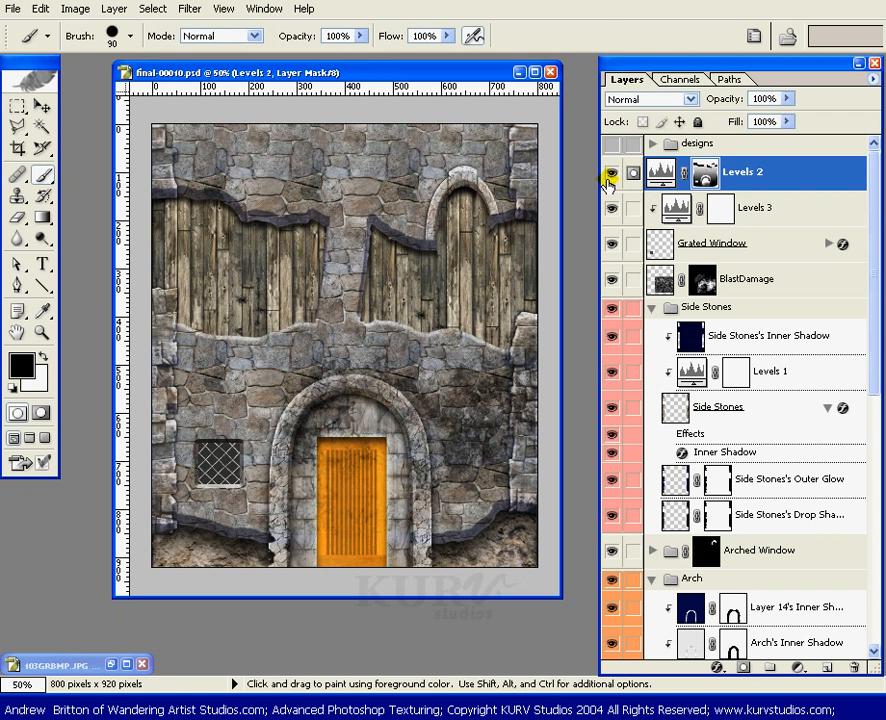
click(612, 177)
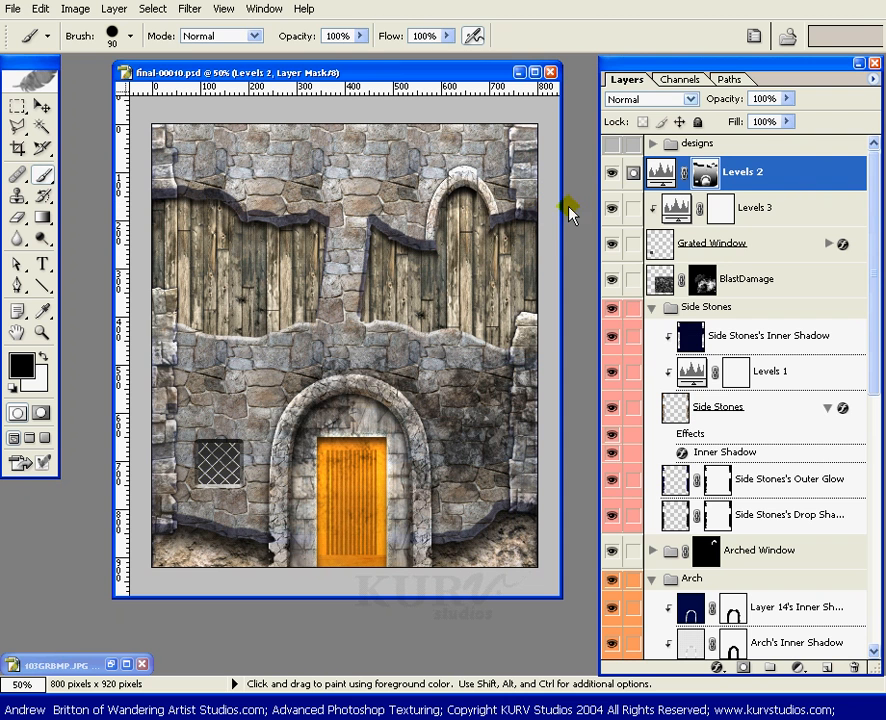
Step: Collapse the Side Stones, Arch, Stone Facade and Rubble groups in the layer stack
click(651, 307)
click(652, 364)
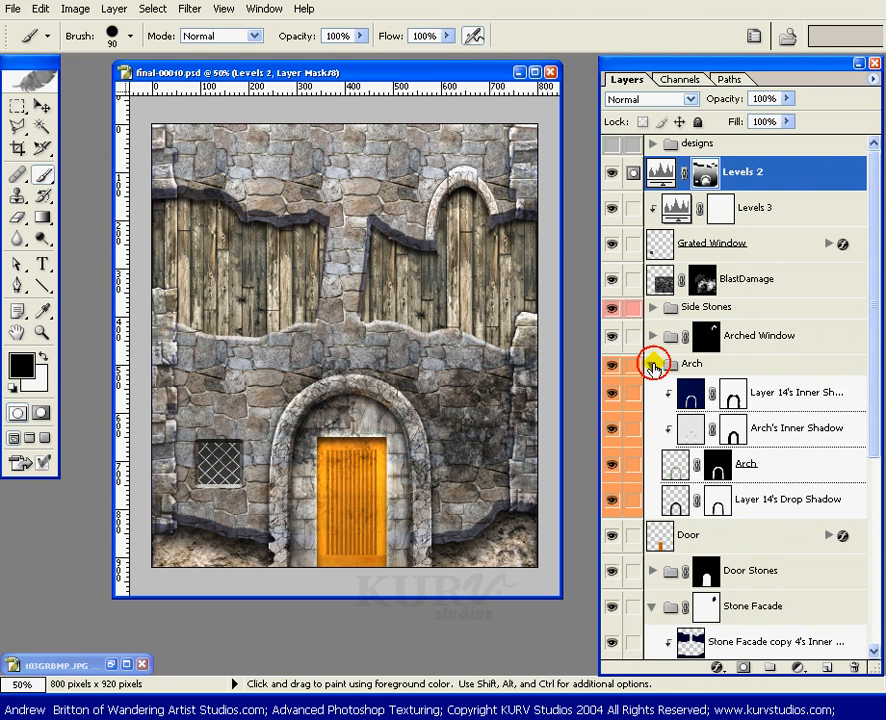
click(654, 465)
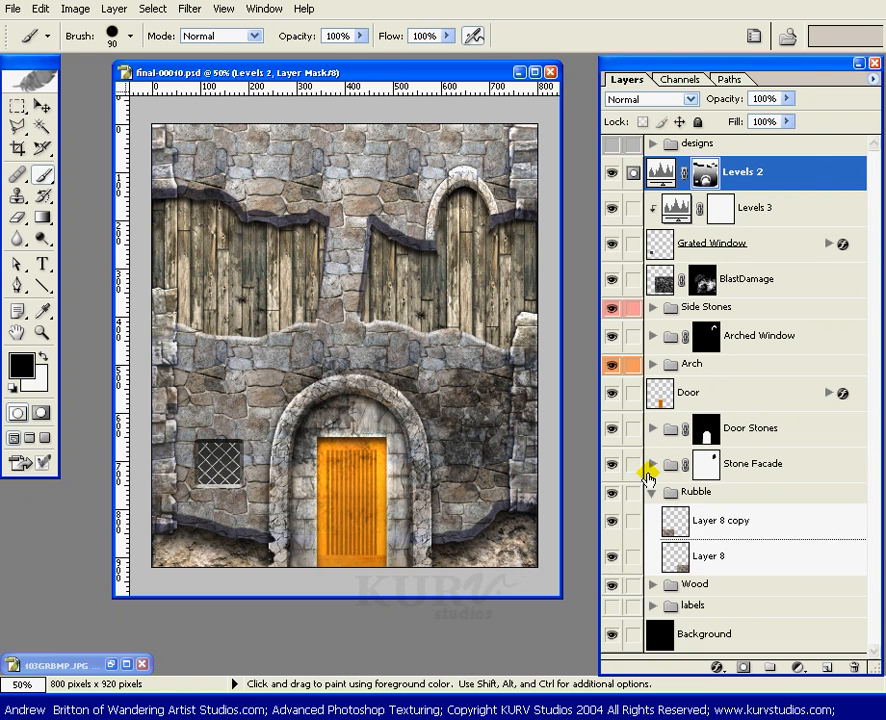
click(650, 492)
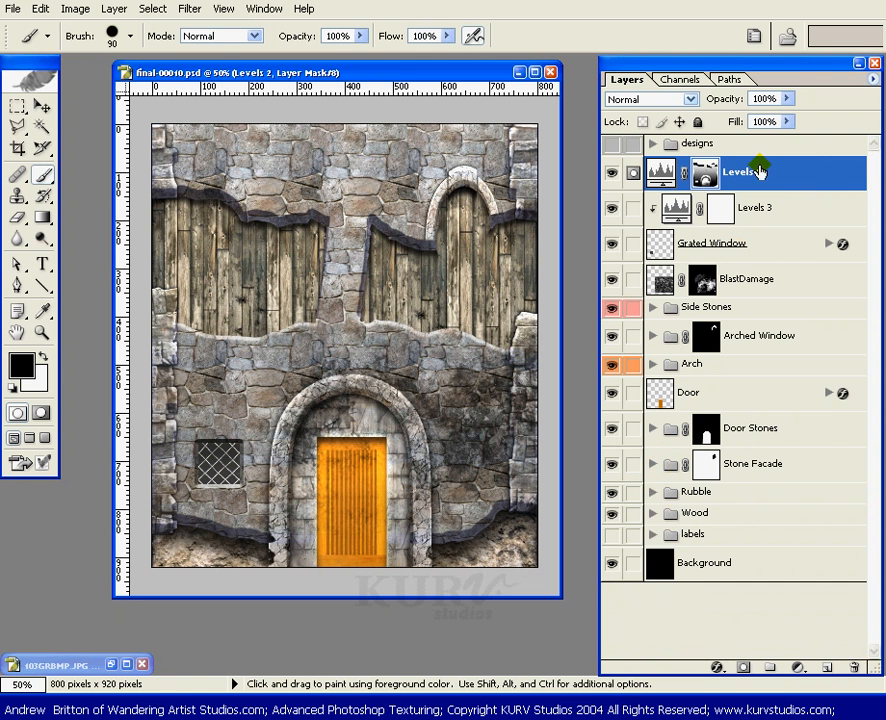
Step: Duplicate the Levels 2 adjustment layer and invert the duplicate's mask
drag(810, 172, 829, 665)
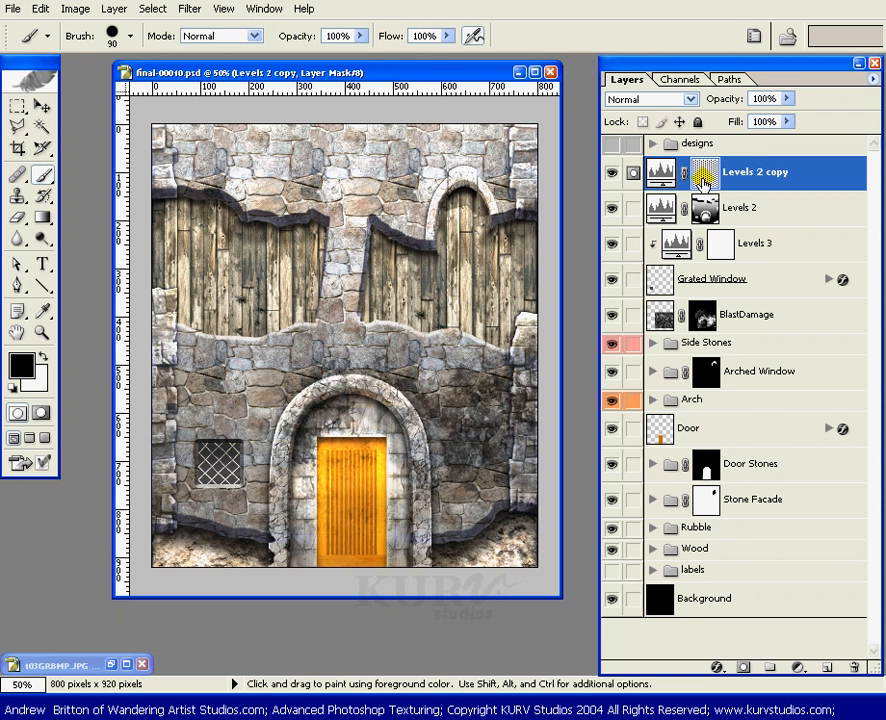
key(ctrl+i)
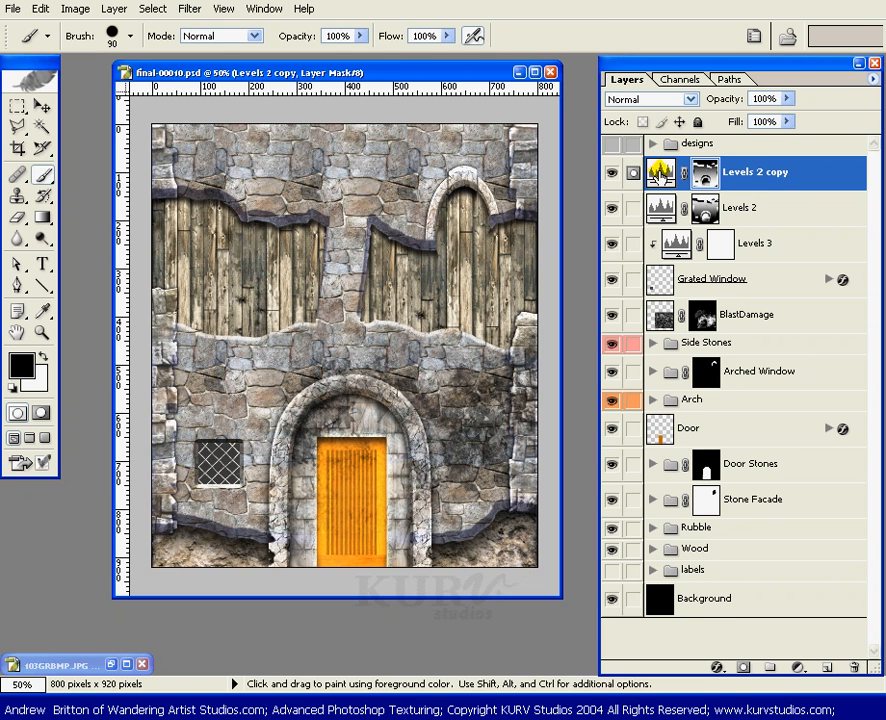
Step: Set the Levels 2 copy adjustment's white input level to 255 and white output level to 220, and return to the Brush with default colors
double_click(664, 172)
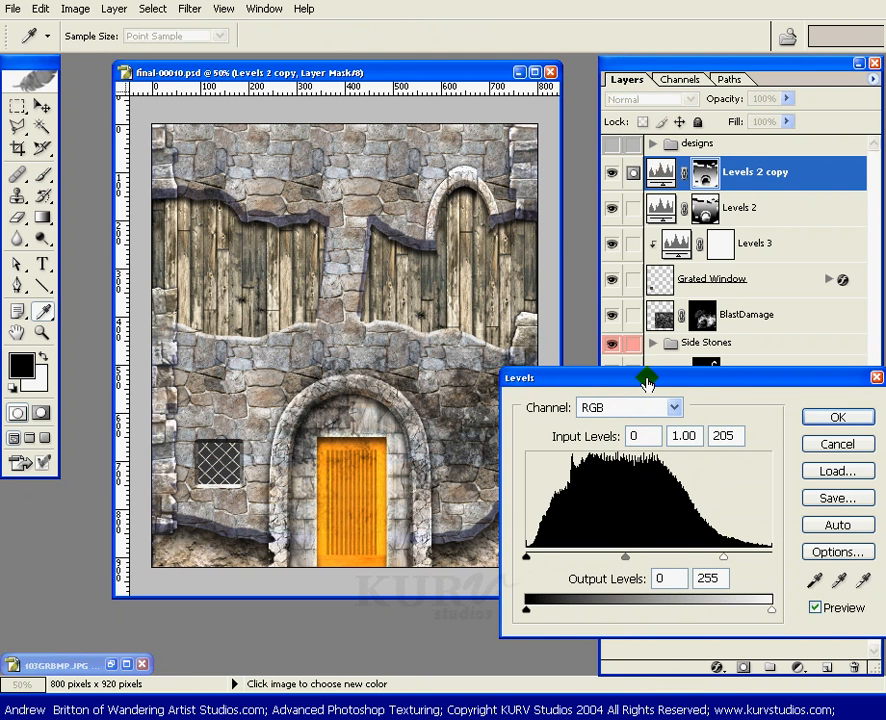
drag(647, 380, 551, 284)
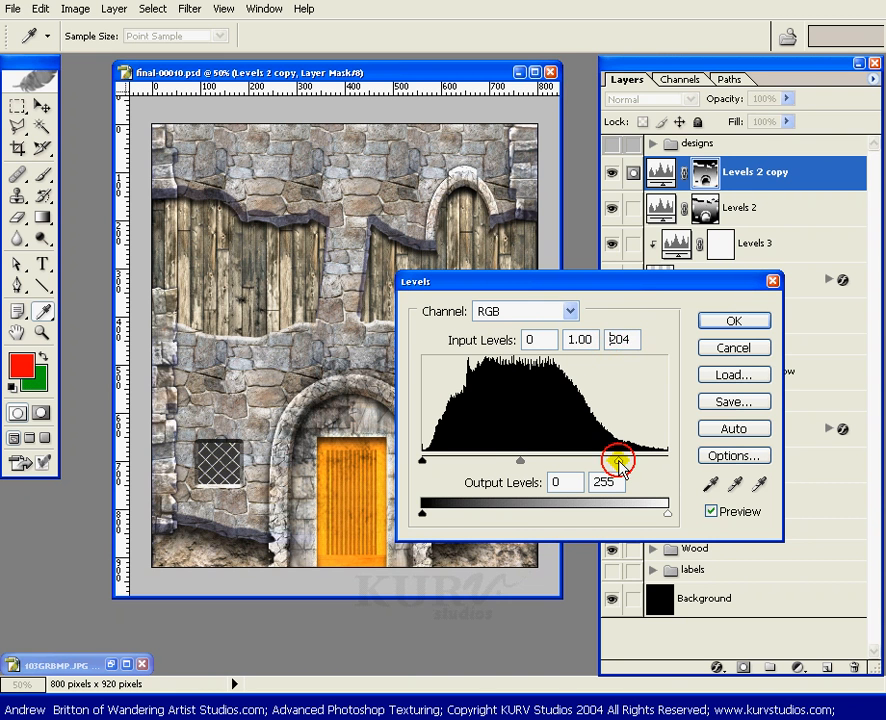
drag(619, 461, 682, 459)
drag(674, 520, 634, 522)
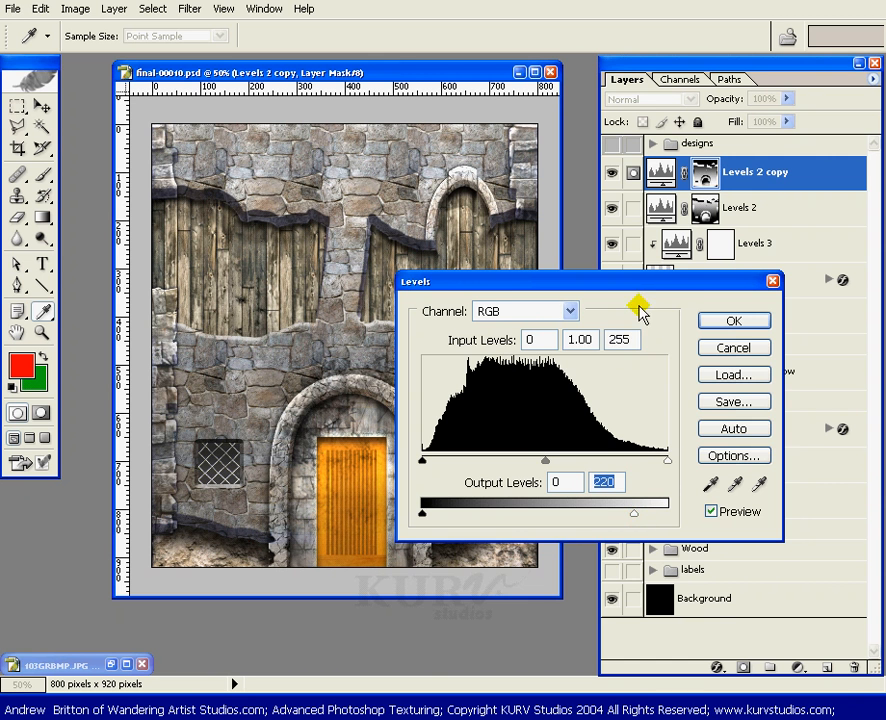
mouse_move(623, 283)
mouse_down()
mouse_move(619, 303)
mouse_move(686, 482)
mouse_move(659, 526)
mouse_up()
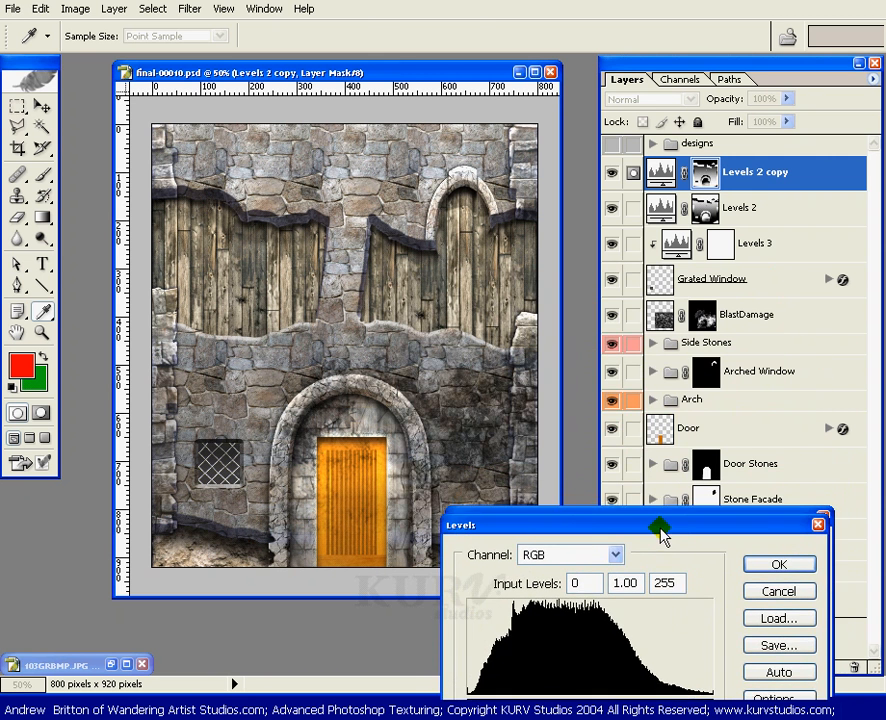
click(757, 570)
key(b)
key(d)
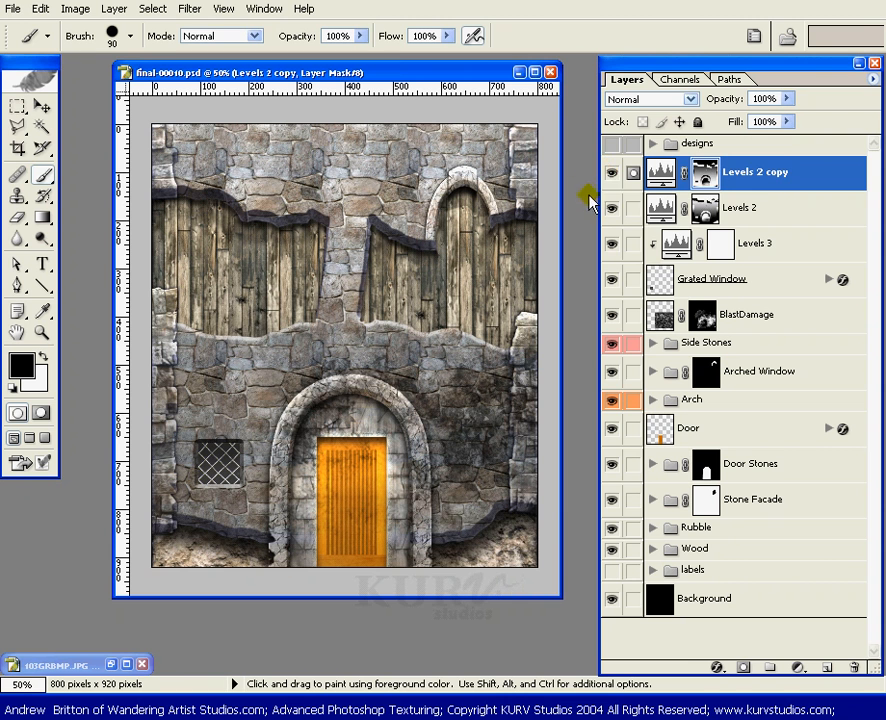
Step: Move the Levels 2 copy layer below Levels 2 and compare the wall with and without it
drag(727, 172, 732, 227)
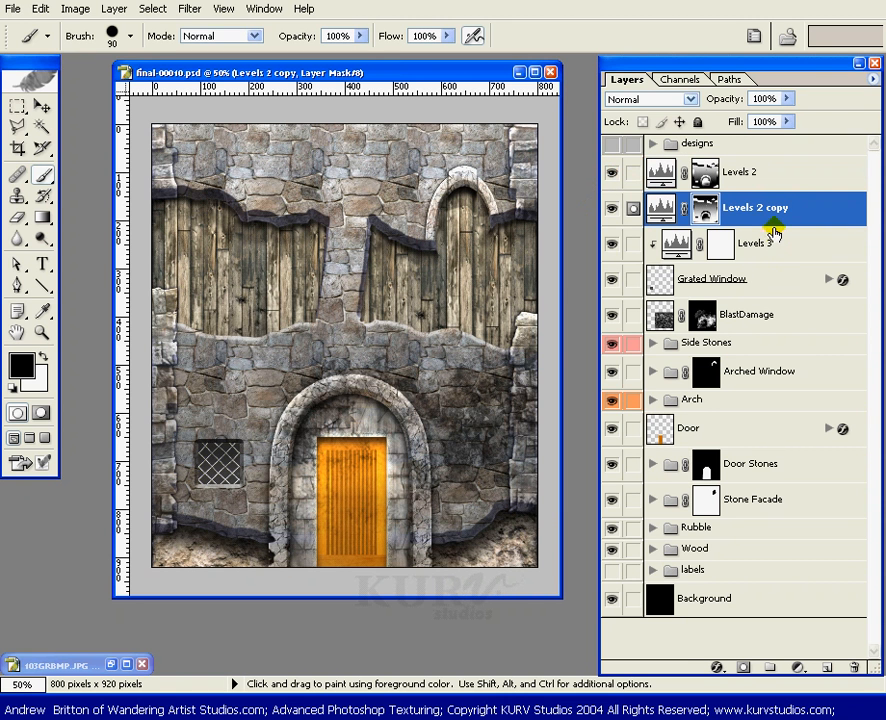
click(611, 209)
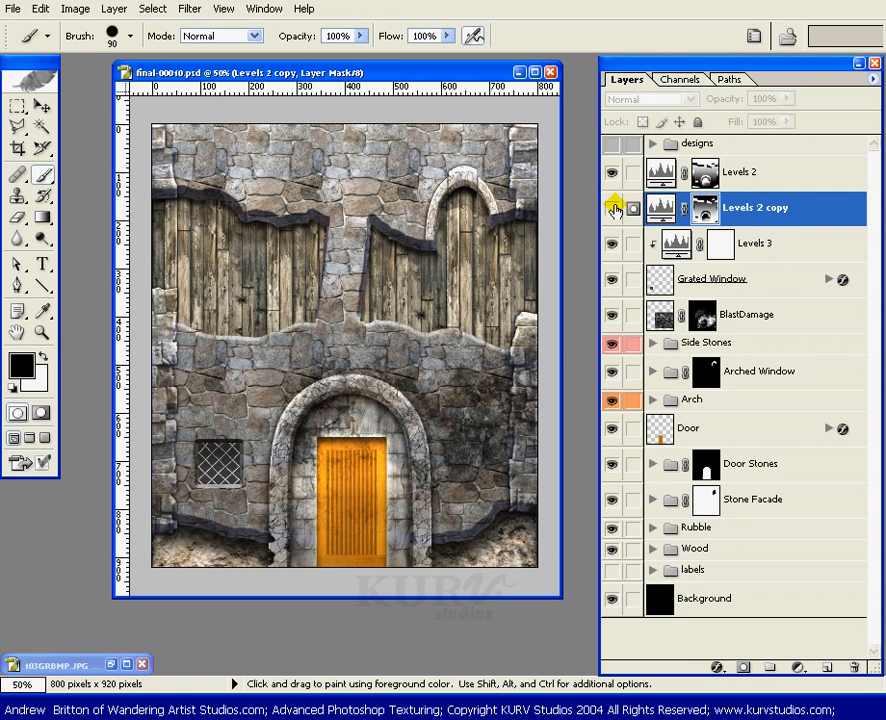
click(612, 208)
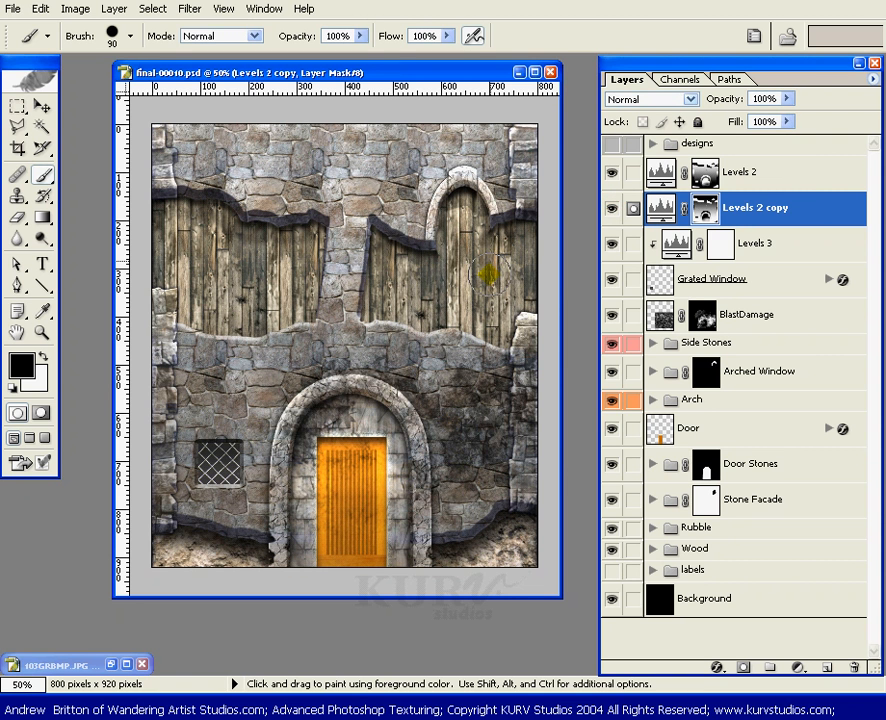
click(611, 208)
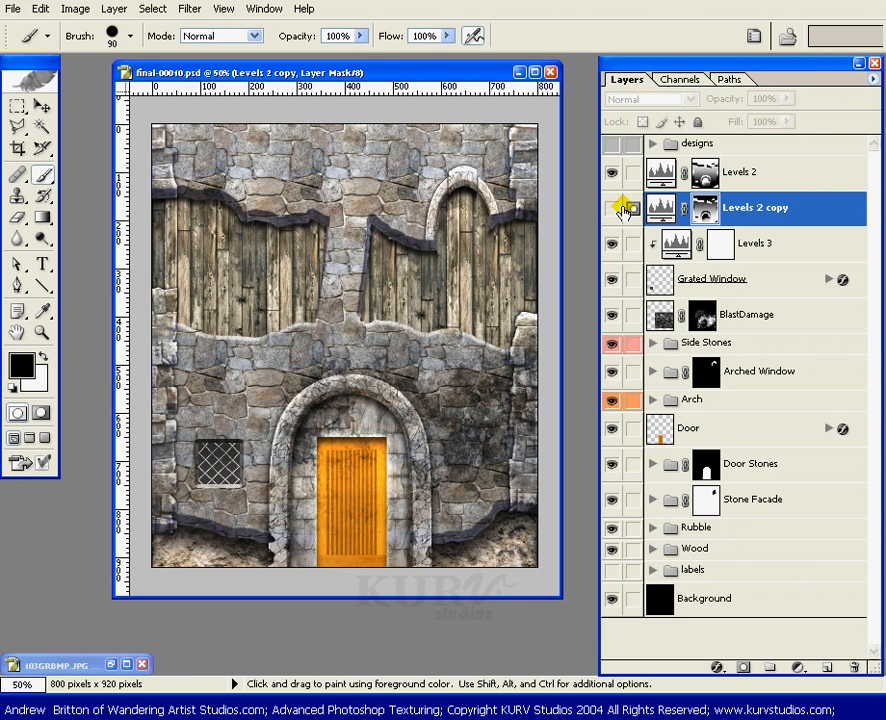
click(611, 208)
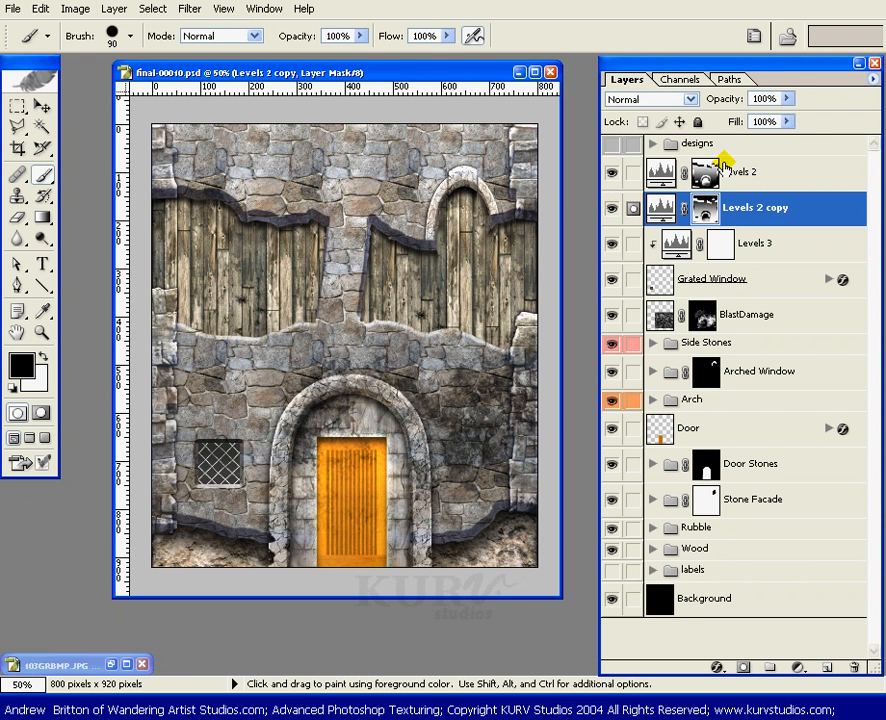
Step: Reduce the opacity of the Levels 2 copy layer to 33%
drag(790, 101, 713, 122)
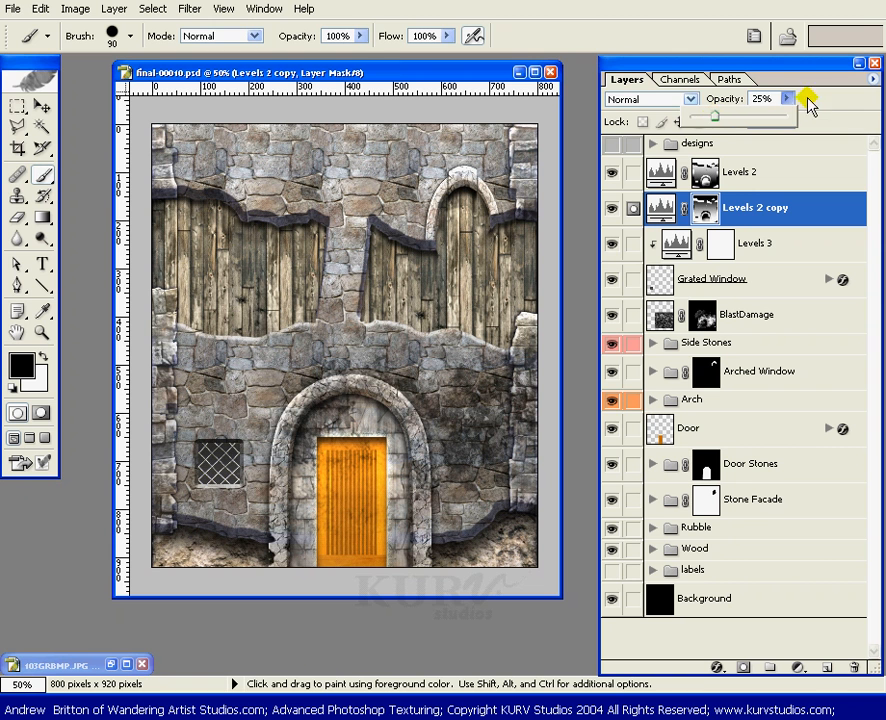
click(722, 115)
click(789, 100)
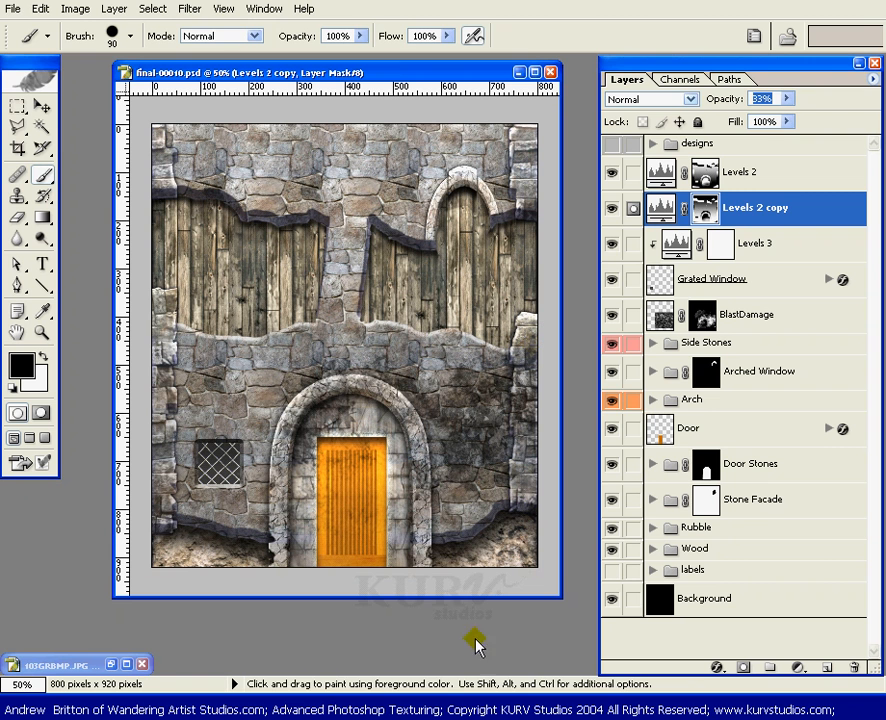
key(alt)
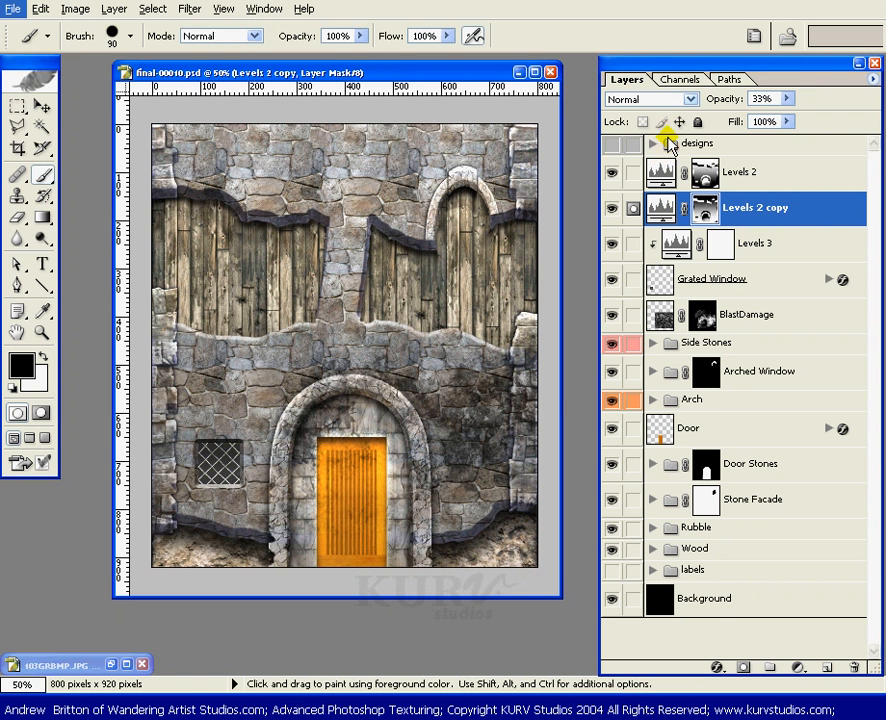
Step: Group the Levels 2 and Levels 2 copy layers into a violet layer set named "Lighting / Darking"
click(633, 174)
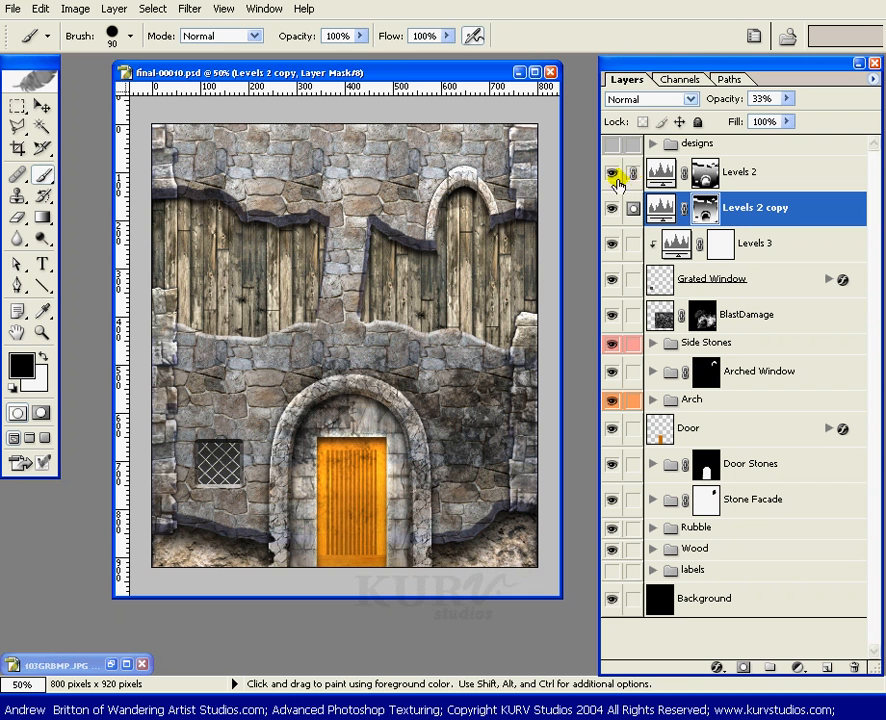
key(ctrl+g)
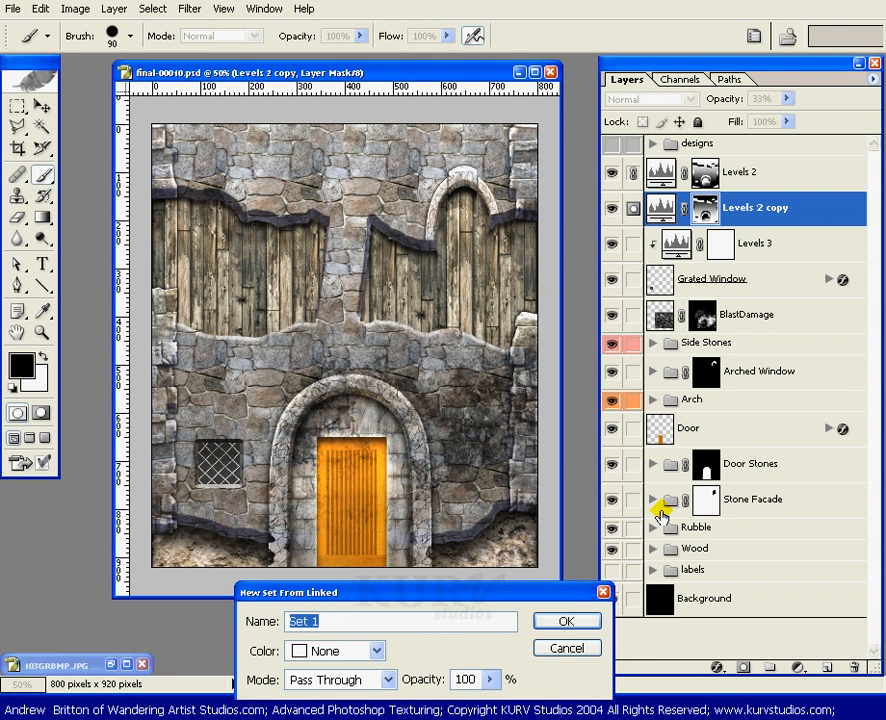
text(Lighting / Darking)
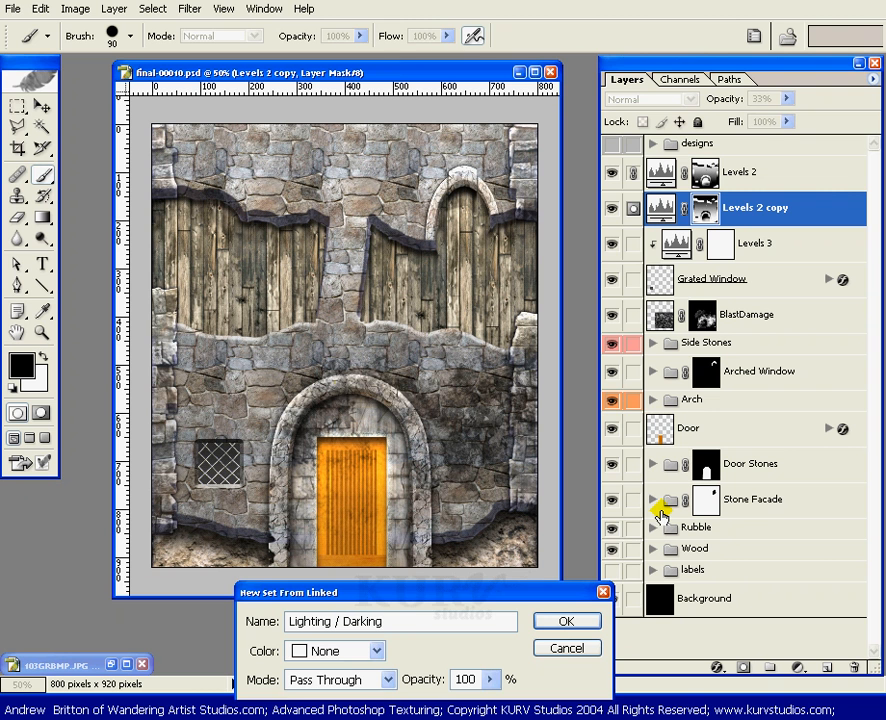
click(376, 650)
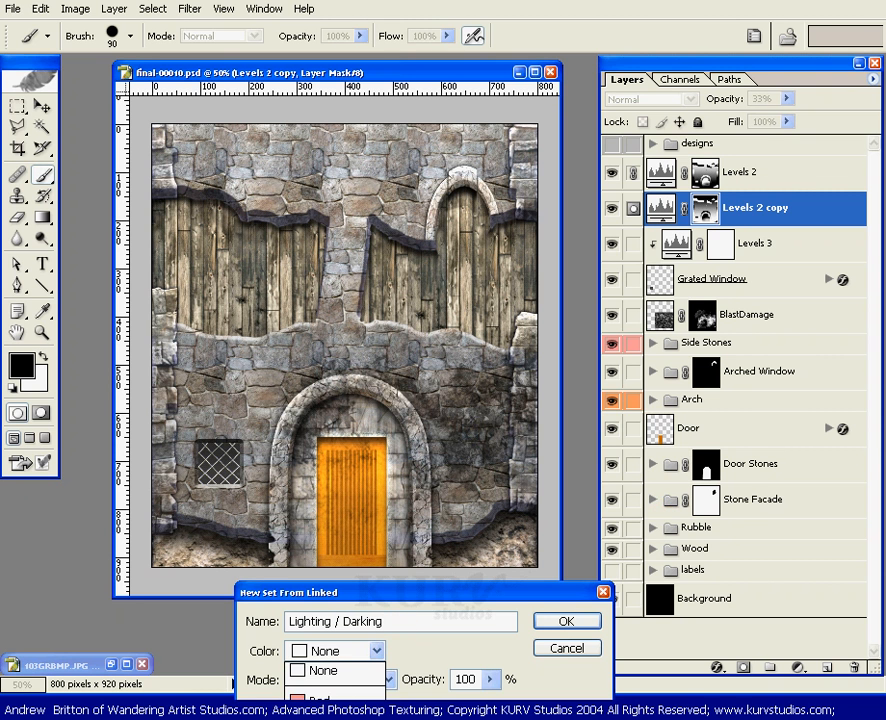
click(326, 716)
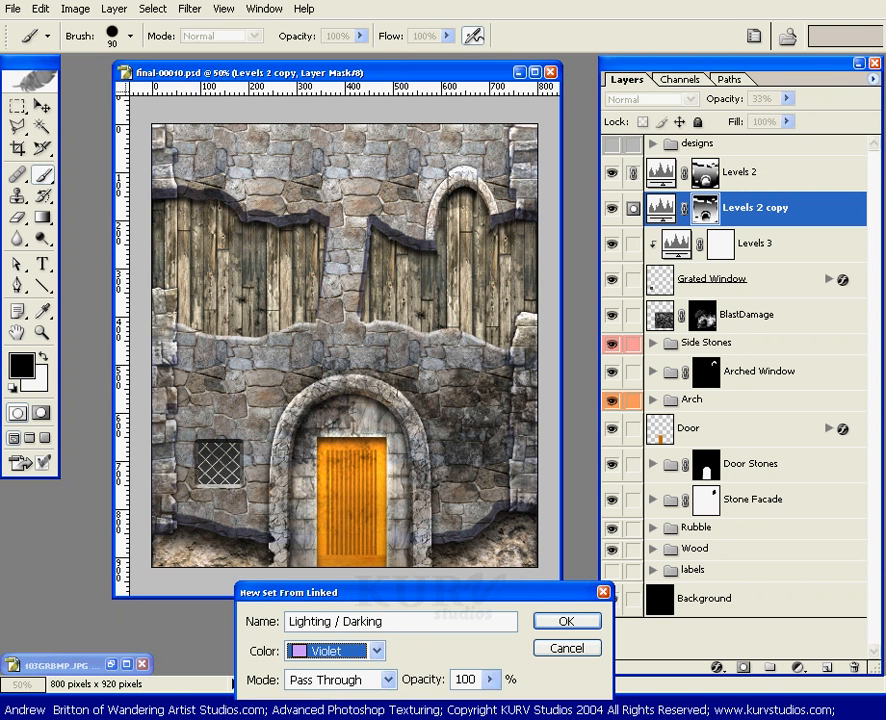
click(580, 620)
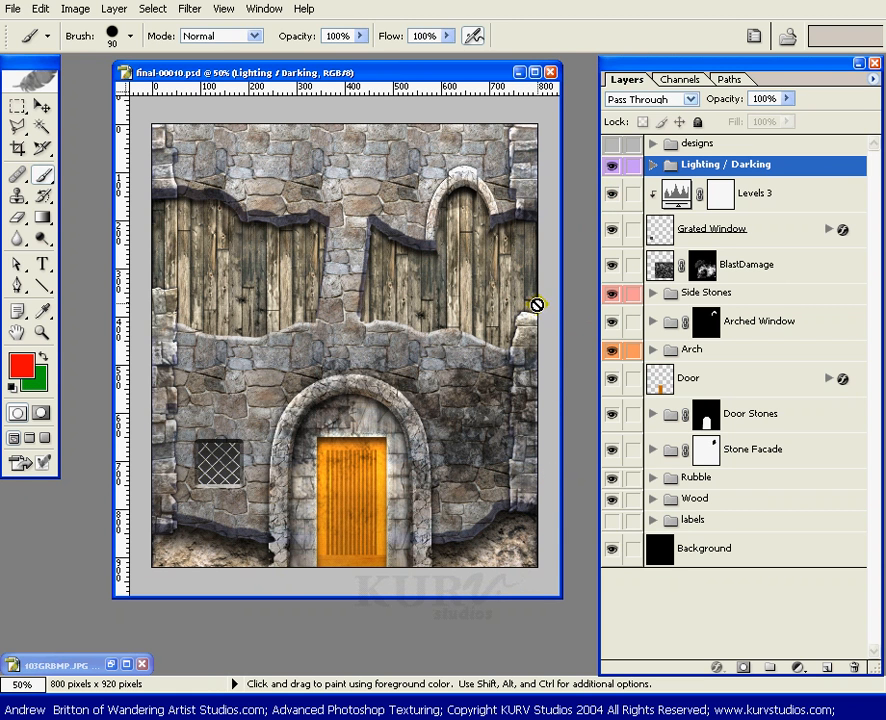
Step: Copy the grayscale plaster texture from 103GRBMP.JPG into the wall document as a new layer, and minimize the source image
key(v)
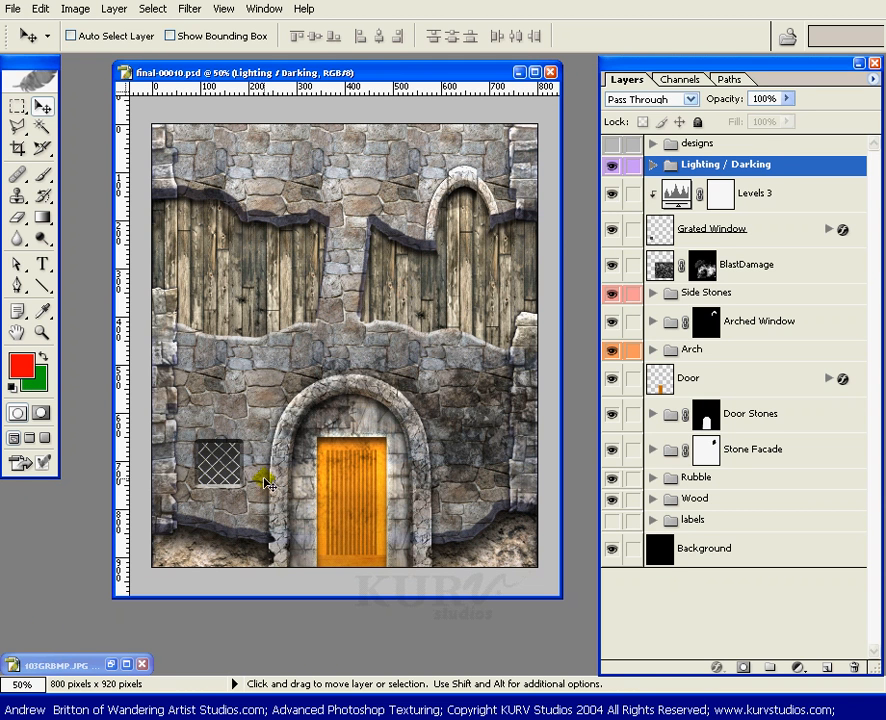
click(93, 670)
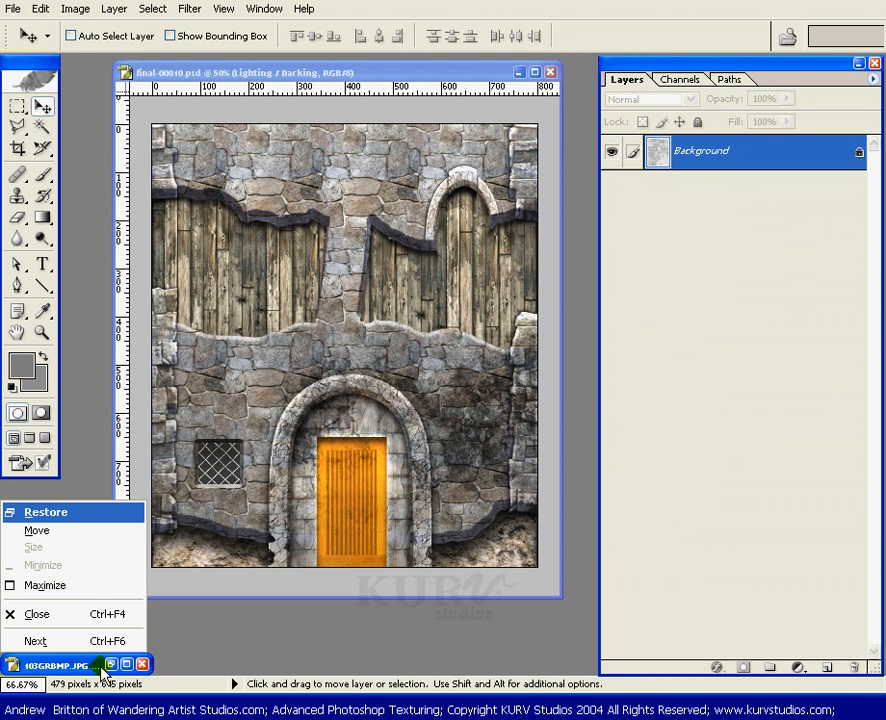
click(110, 667)
click(110, 667)
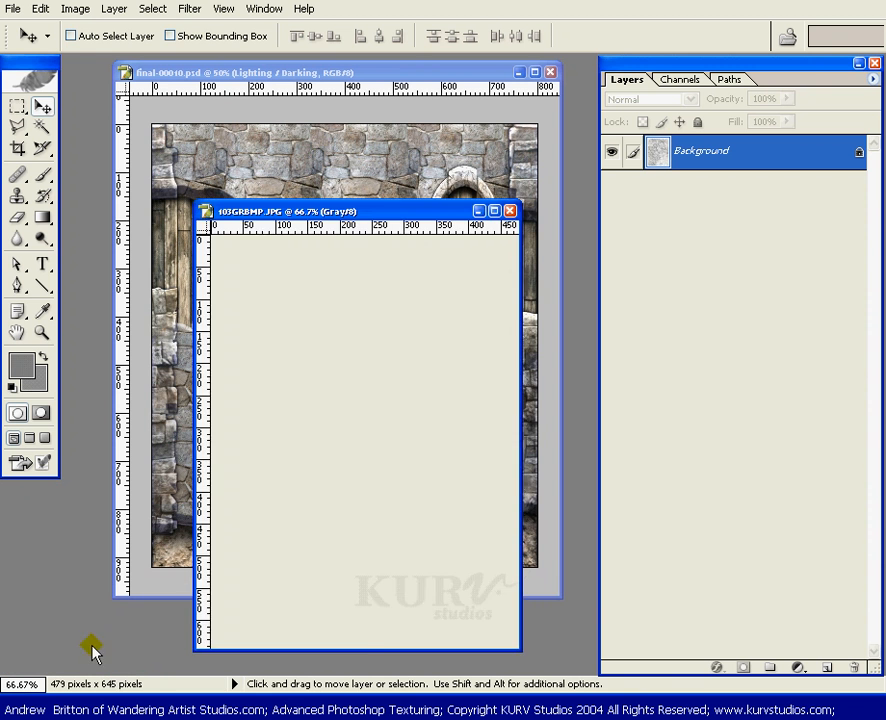
drag(397, 209, 490, 202)
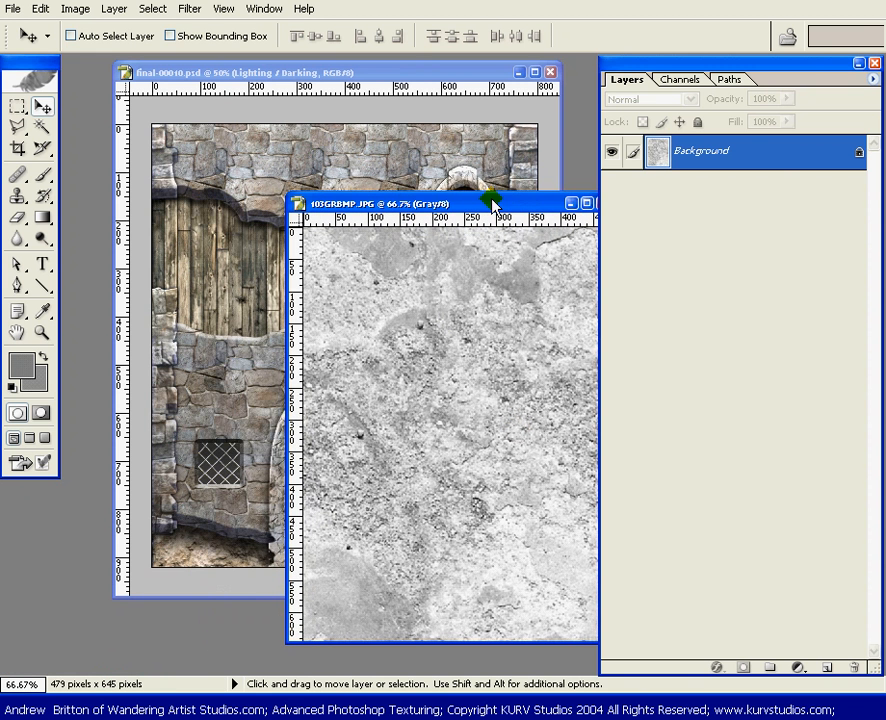
drag(783, 152, 359, 324)
click(586, 252)
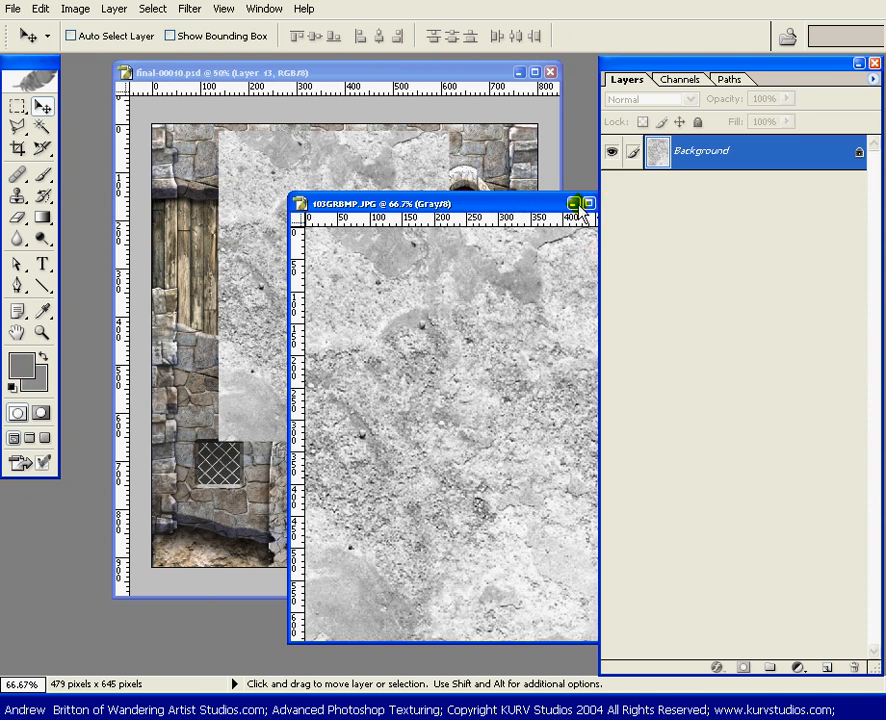
click(575, 203)
drag(424, 72, 433, 91)
Step: Create a blue layer set named "Wood Bleaching" below Lighting / Darking and put the plaster texture layer into it
drag(816, 176, 770, 208)
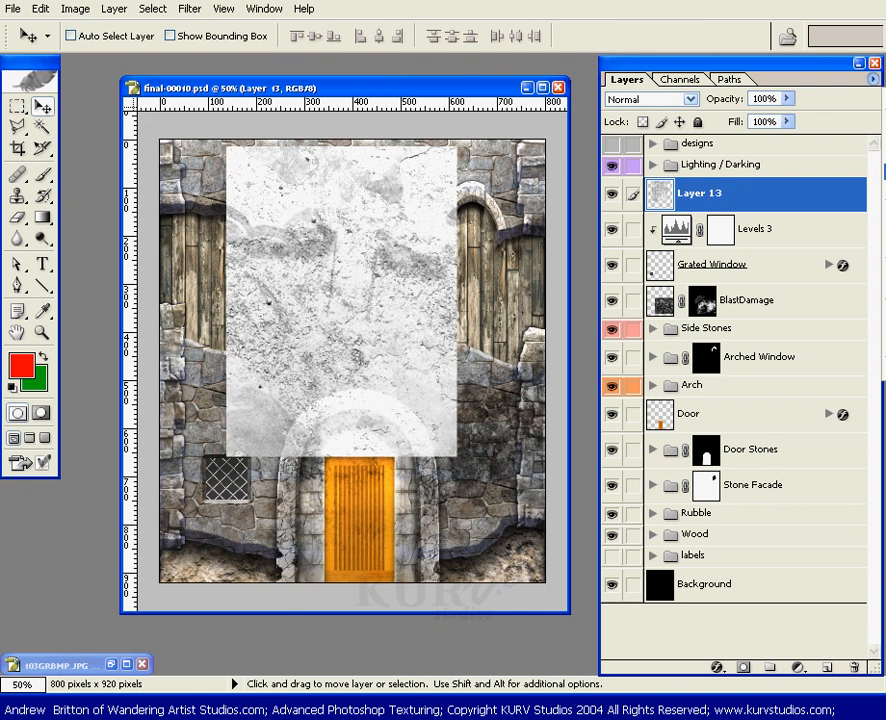
click(884, 213)
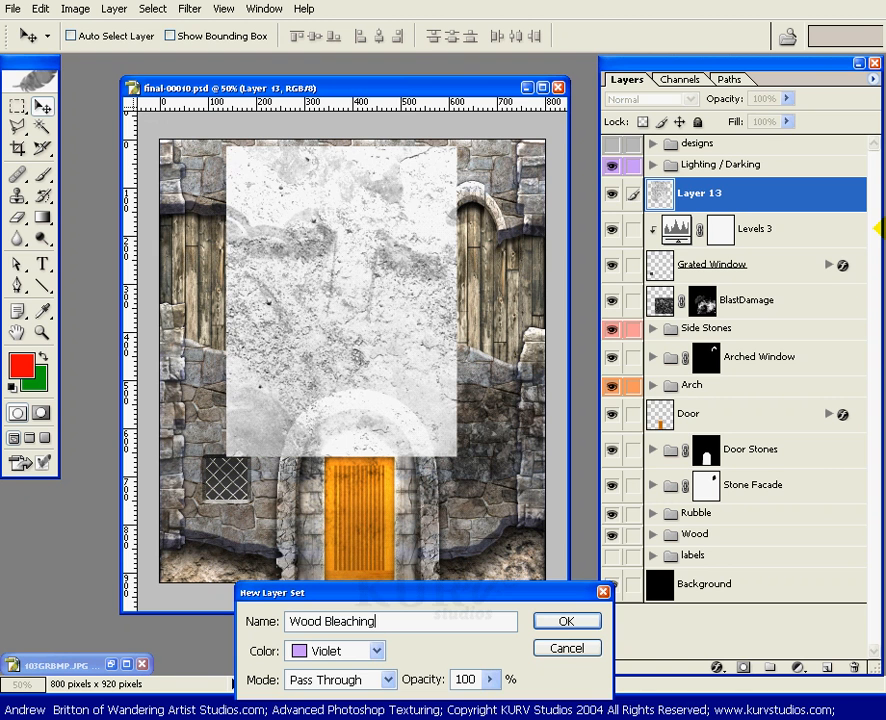
click(376, 651)
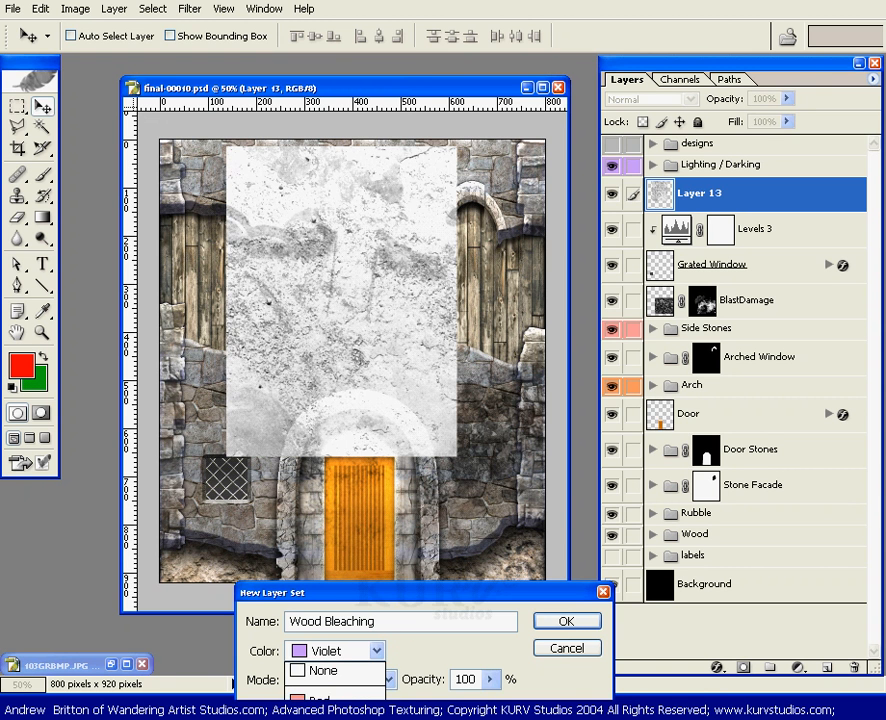
click(323, 718)
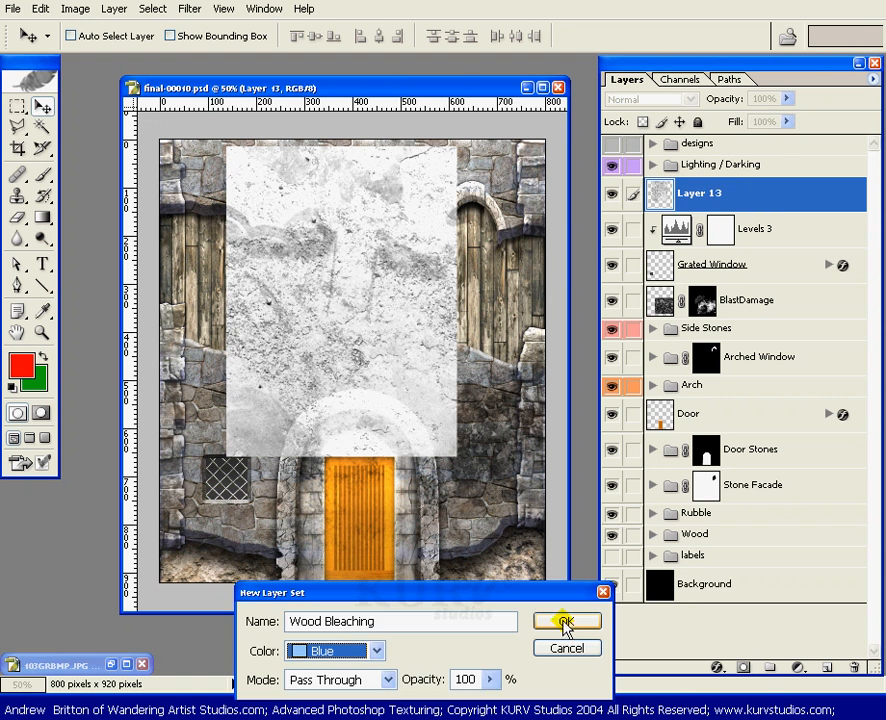
click(566, 624)
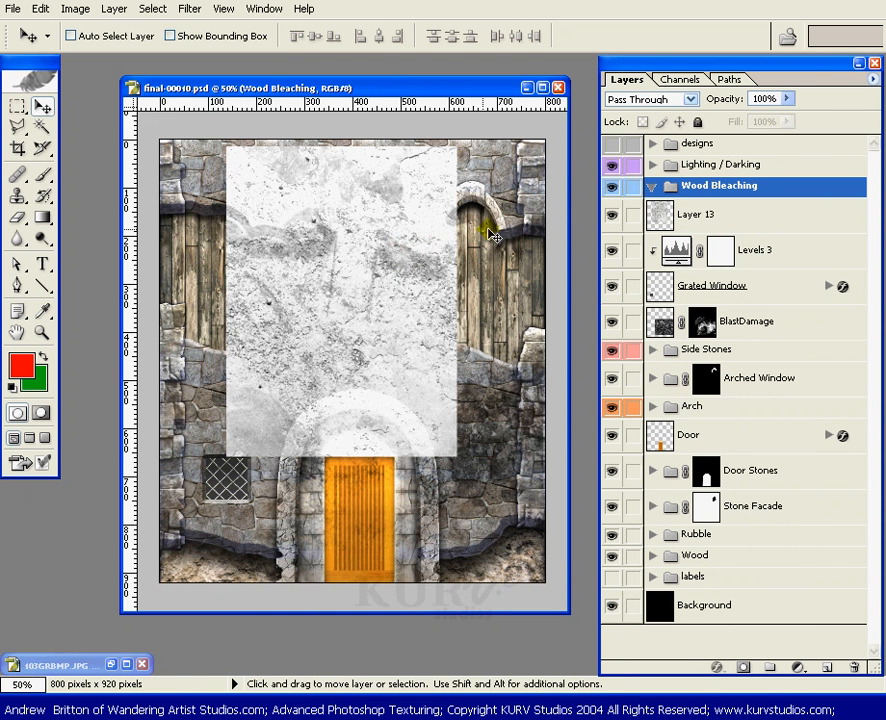
drag(724, 220, 700, 188)
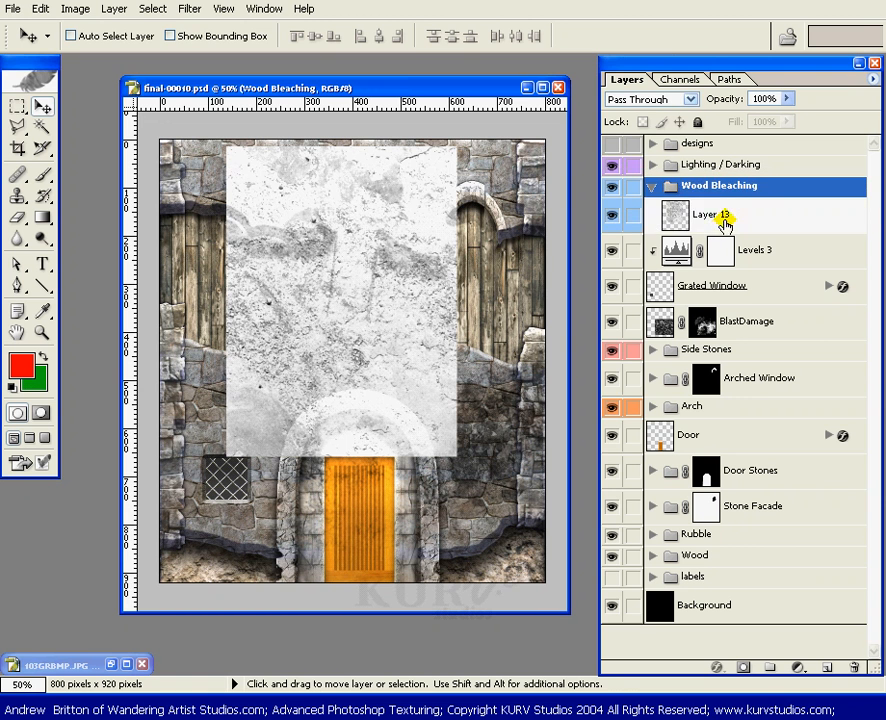
Step: Load the outline of Layer 13 as a selection and turn it into a layer mask on that layer
click(718, 216)
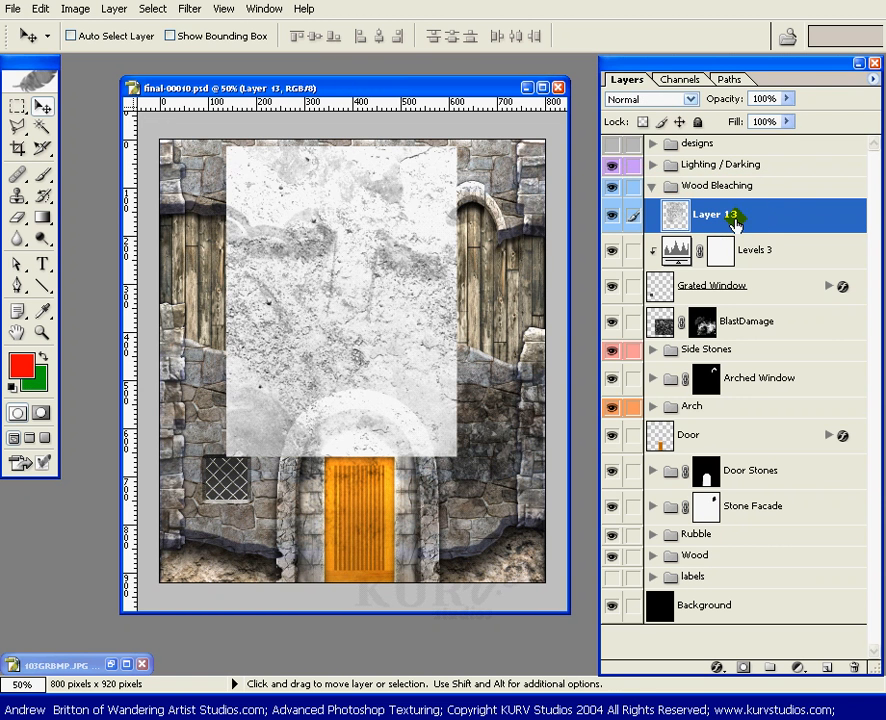
ctrl+click(763, 222)
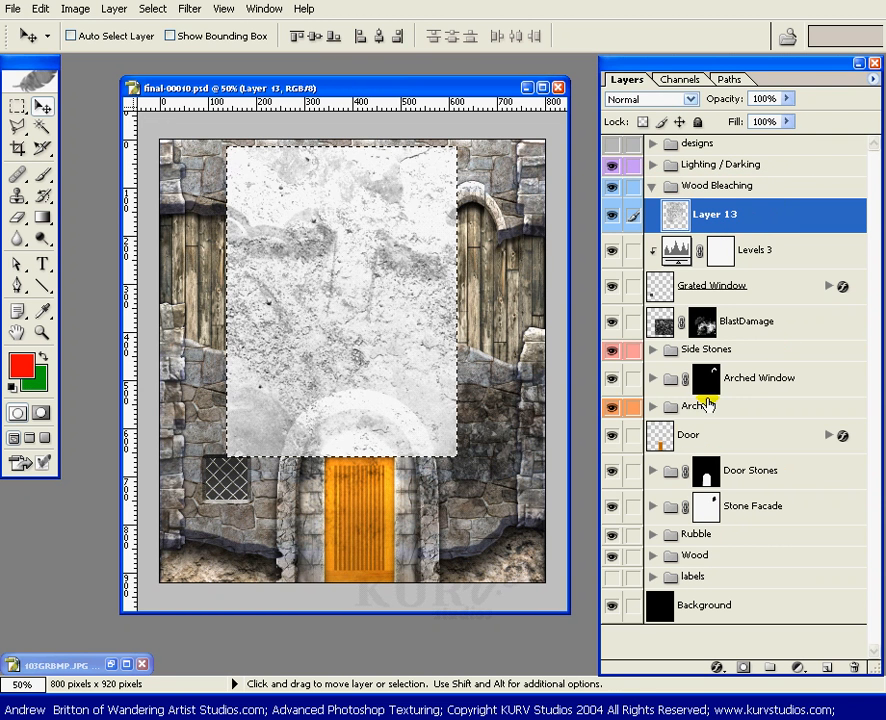
click(742, 667)
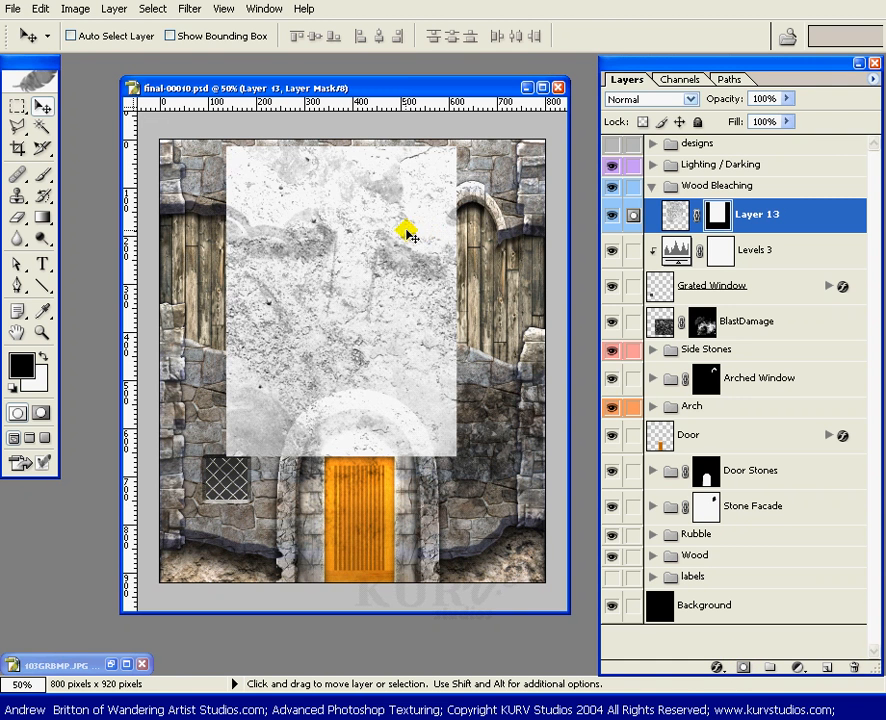
key(ctrl+t)
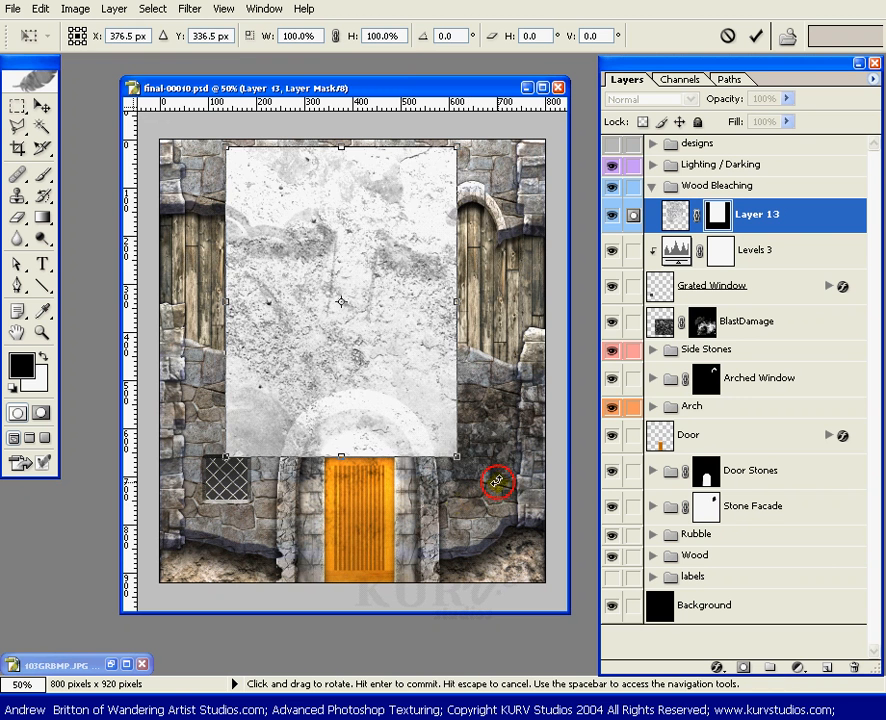
drag(497, 482, 176, 428)
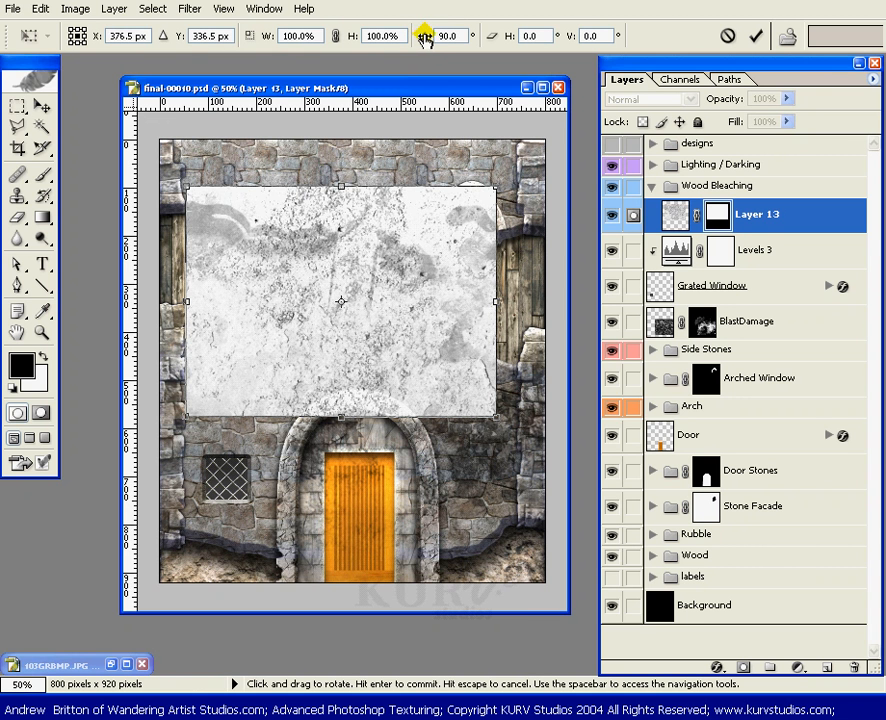
drag(418, 36, 360, 34)
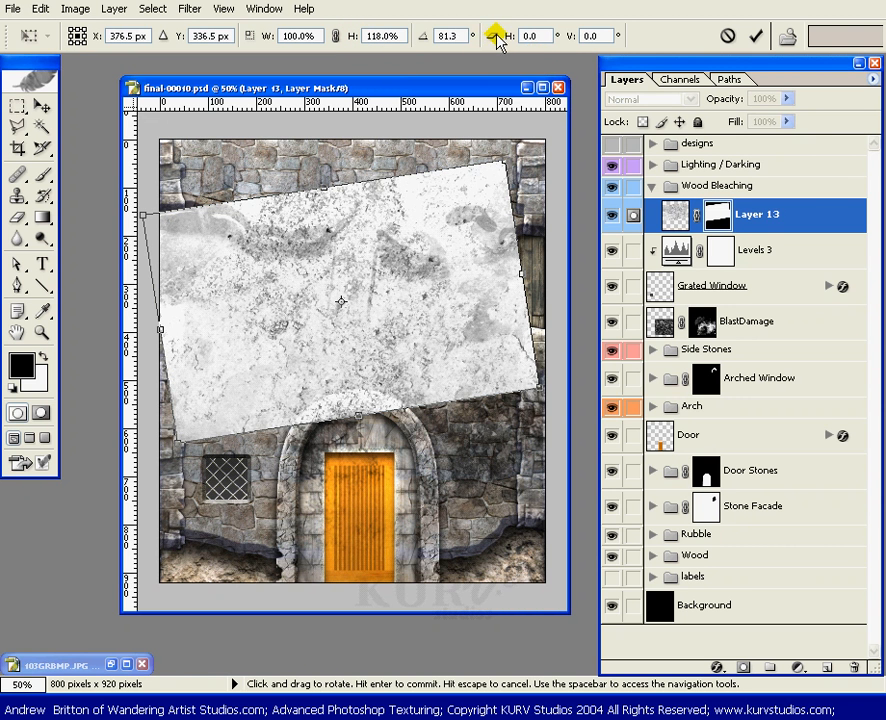
drag(577, 38, 471, 40)
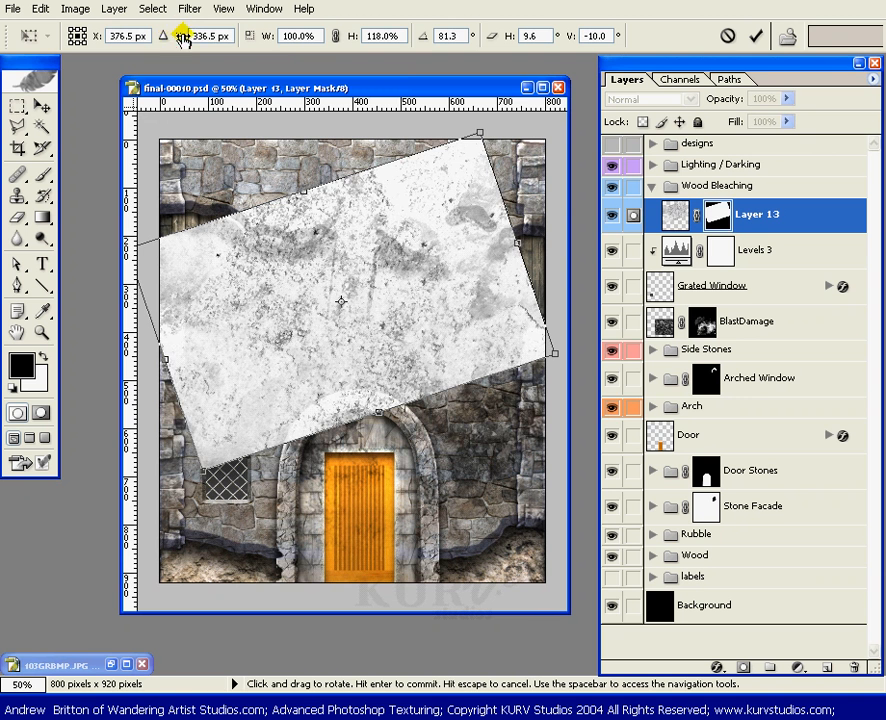
drag(183, 37, 340, 50)
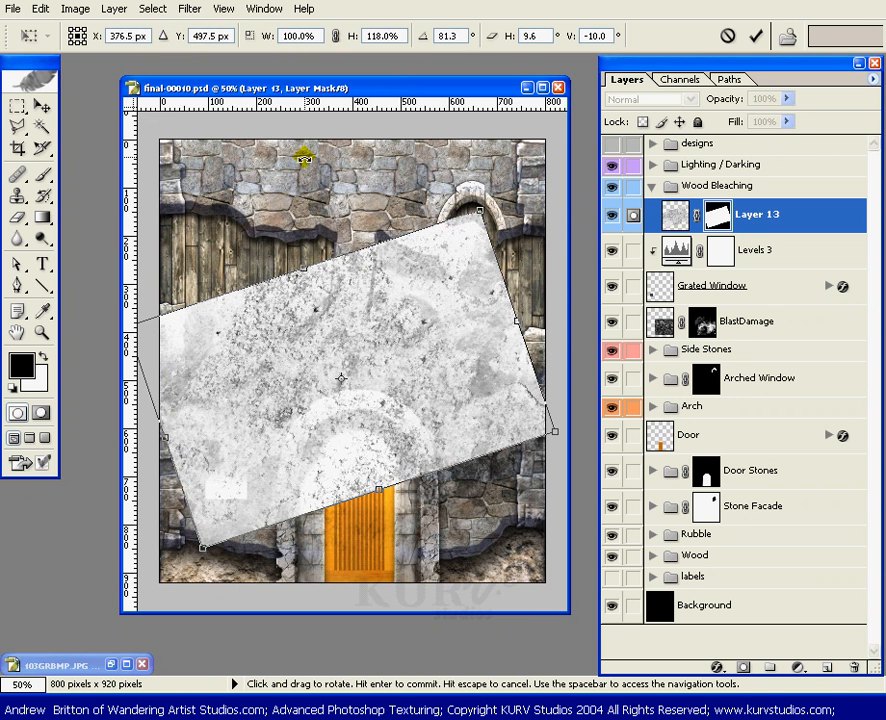
key(Escape)
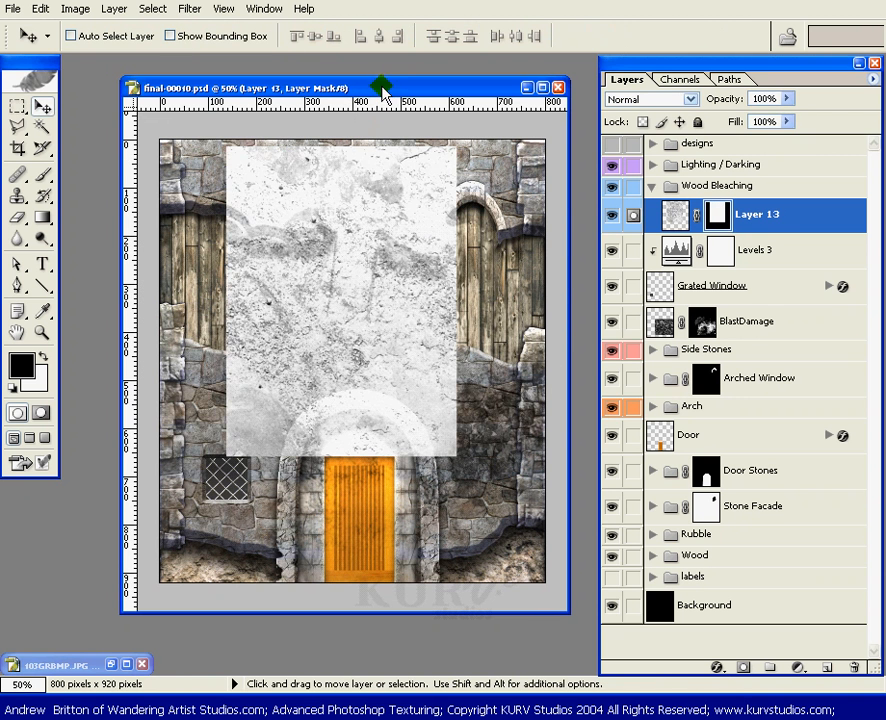
Step: Rotate Layer 13 by 90°, stretch its height to 126.7% to span the wall's full width, and centre it at about X 398.5, Y 308.5 px
key(ctrl+t)
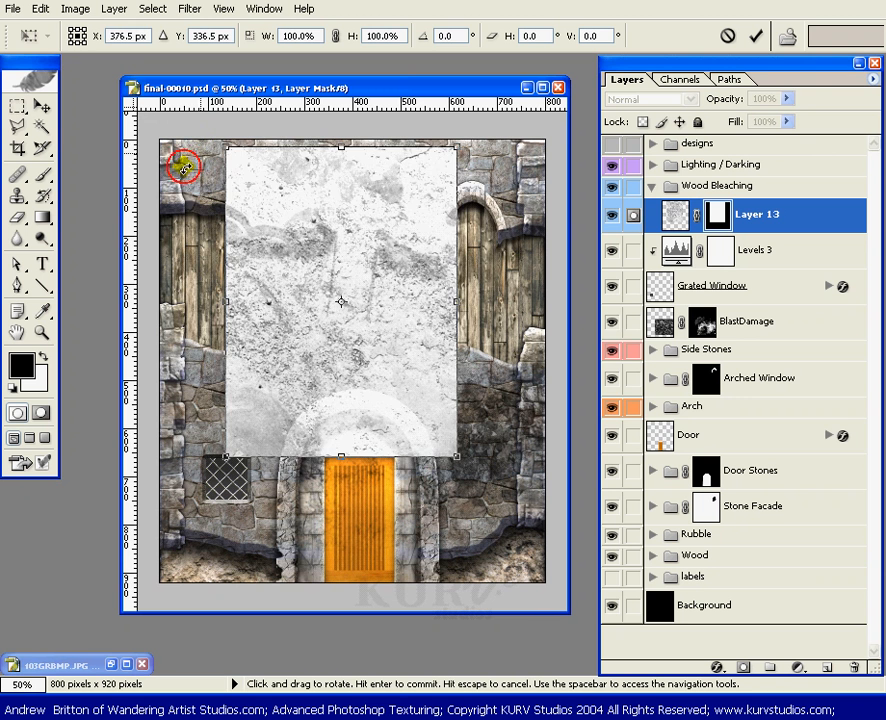
drag(183, 167, 493, 151)
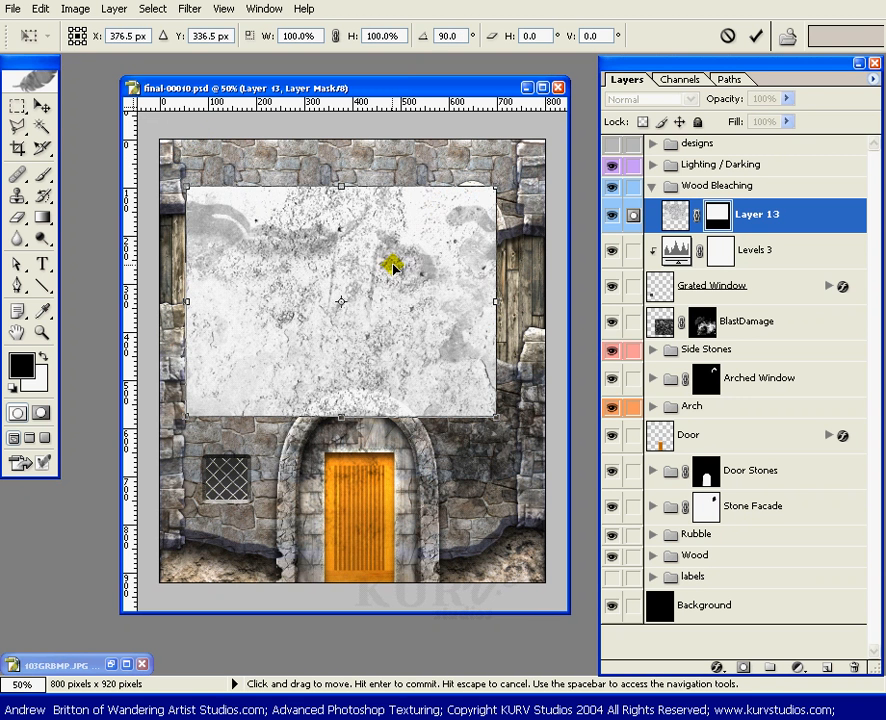
drag(393, 266, 413, 250)
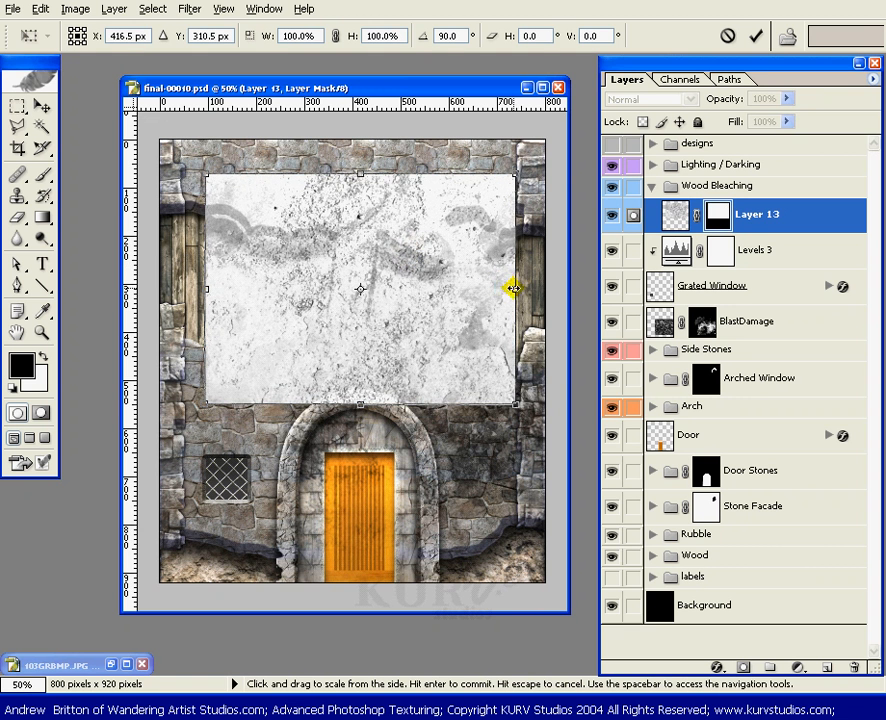
drag(512, 288, 549, 288)
drag(461, 283, 452, 286)
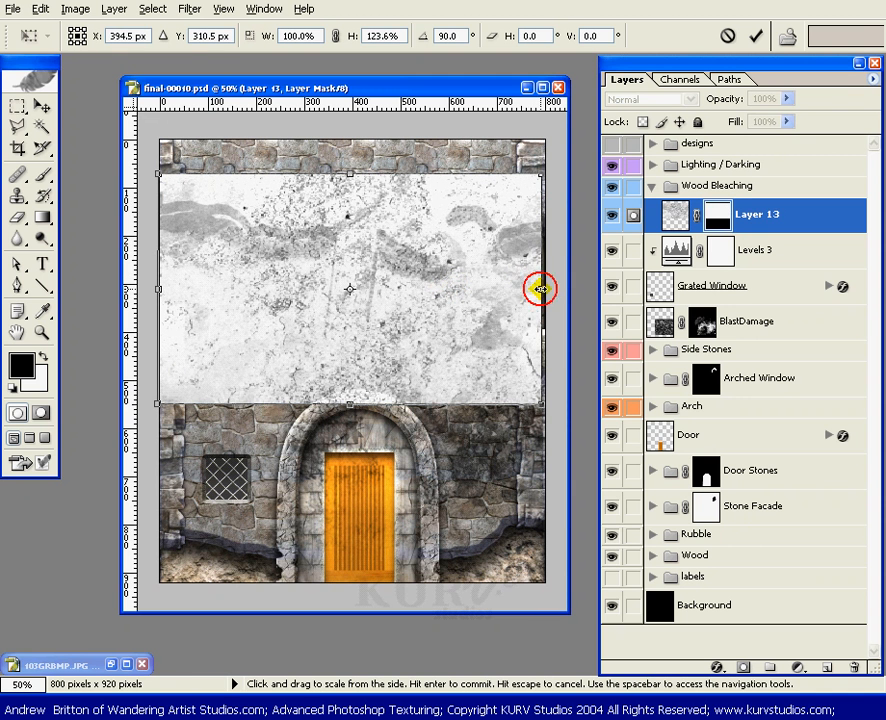
drag(540, 289, 545, 290)
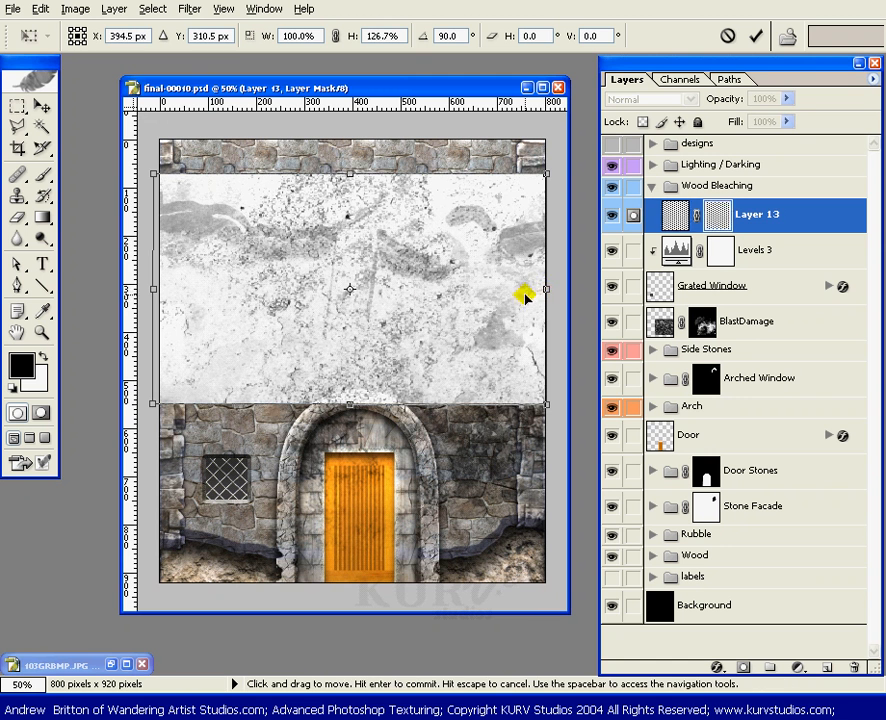
drag(415, 293, 416, 292)
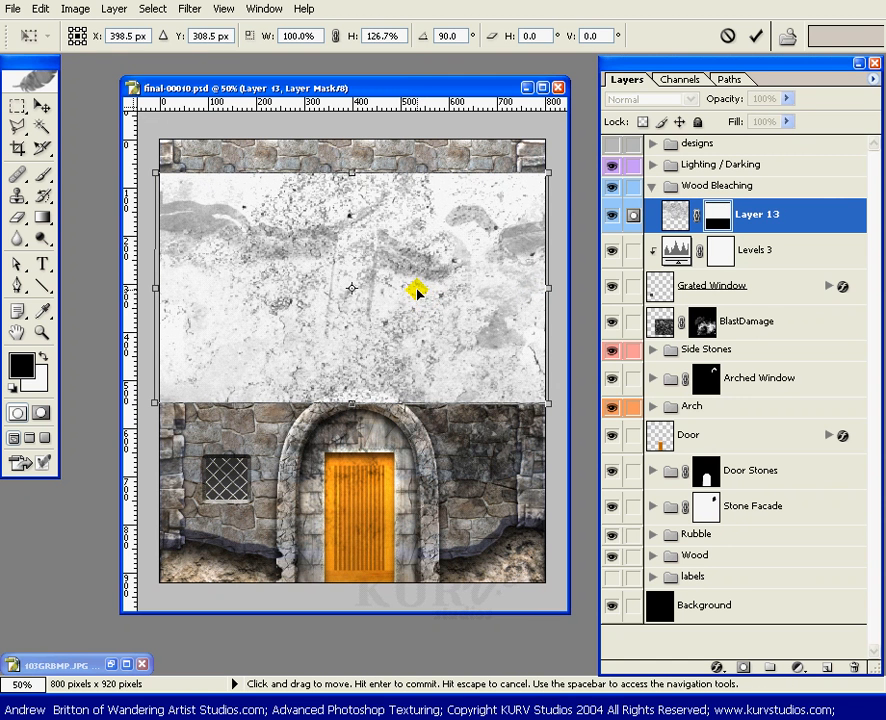
key(Return)
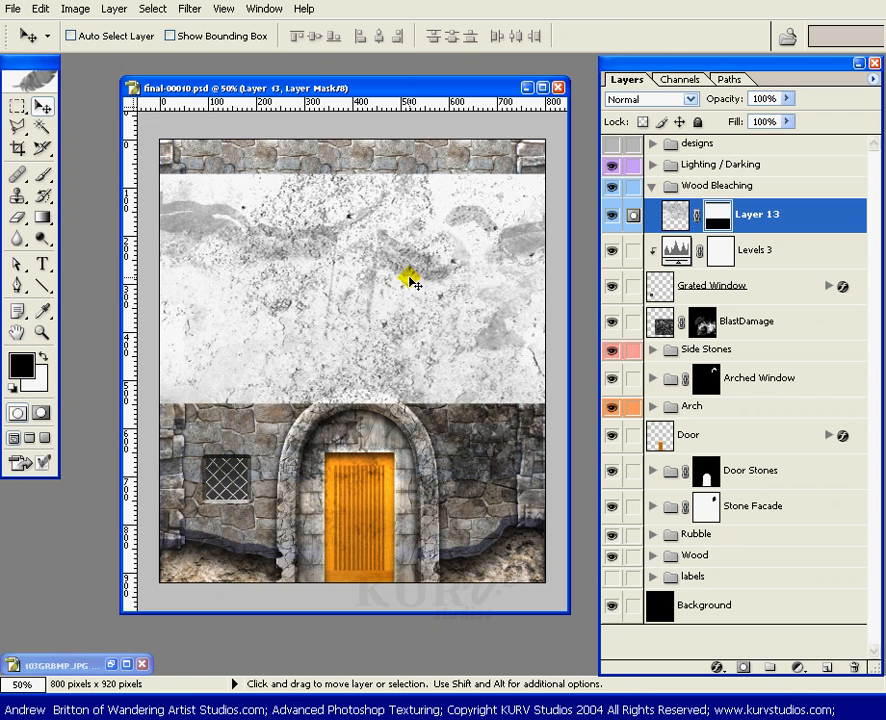